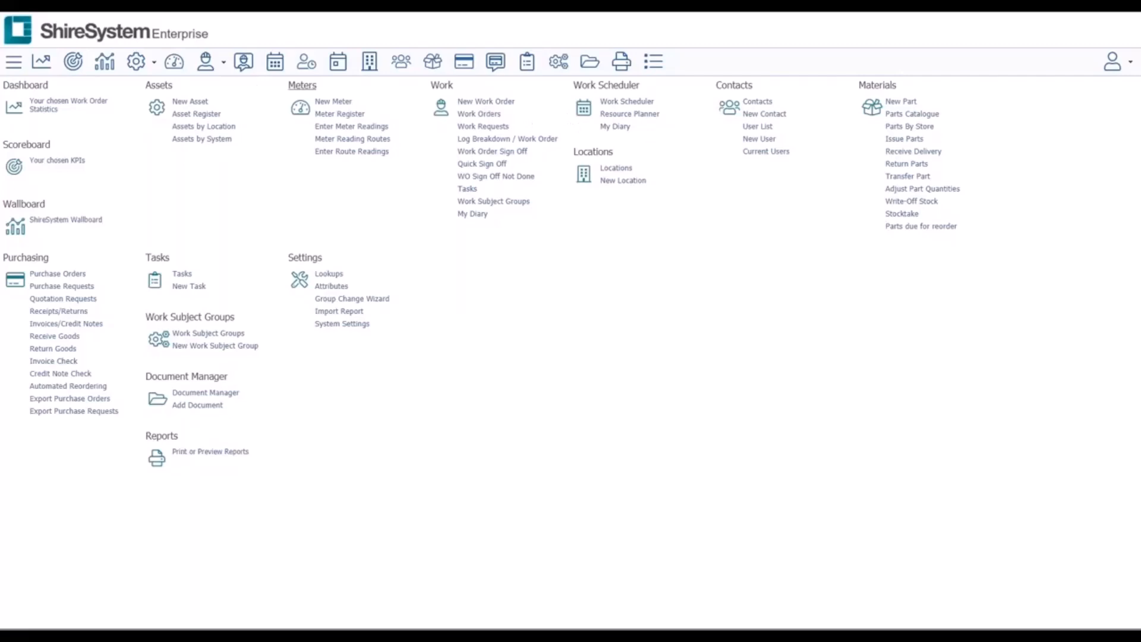
Step: Open the resource planner and expand it to full screen
left_click(305, 63)
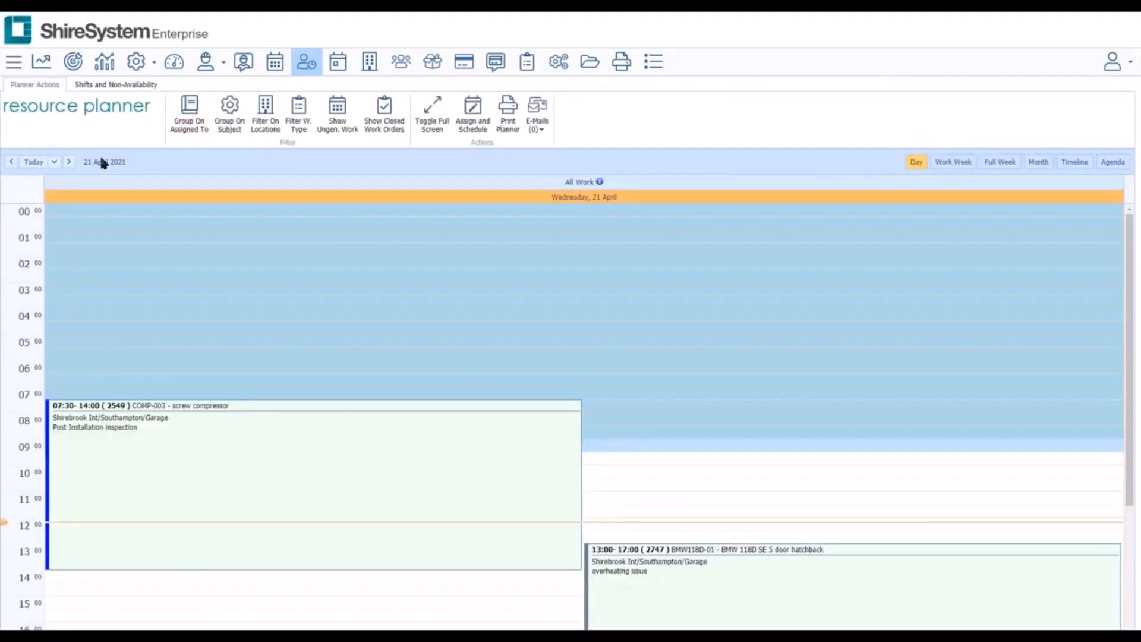
left_click(421, 134)
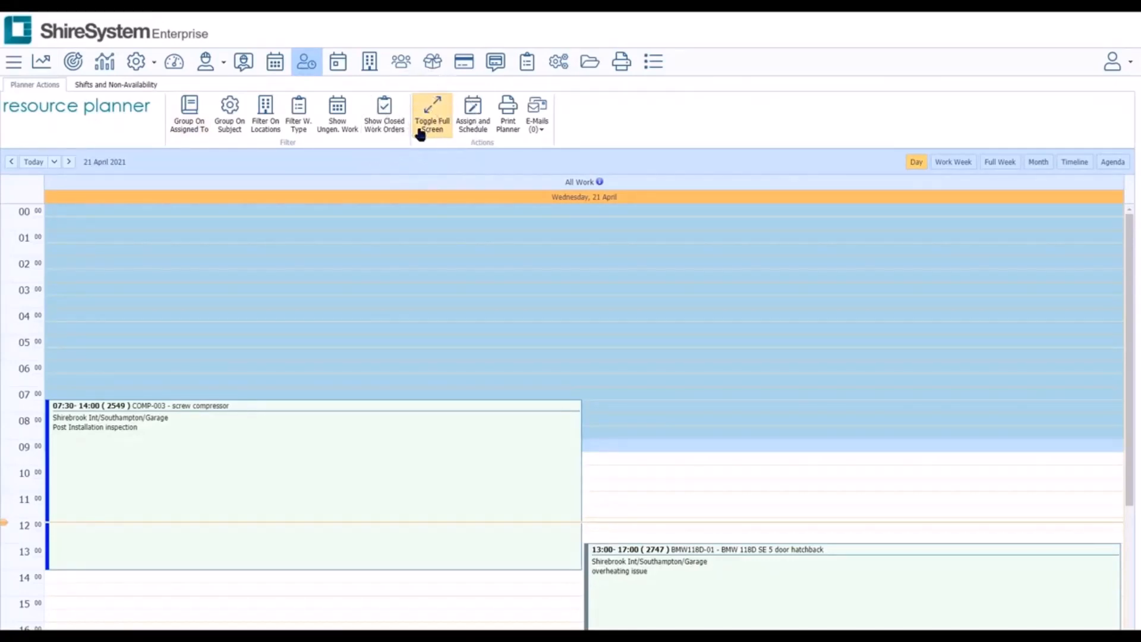
left_click(426, 126)
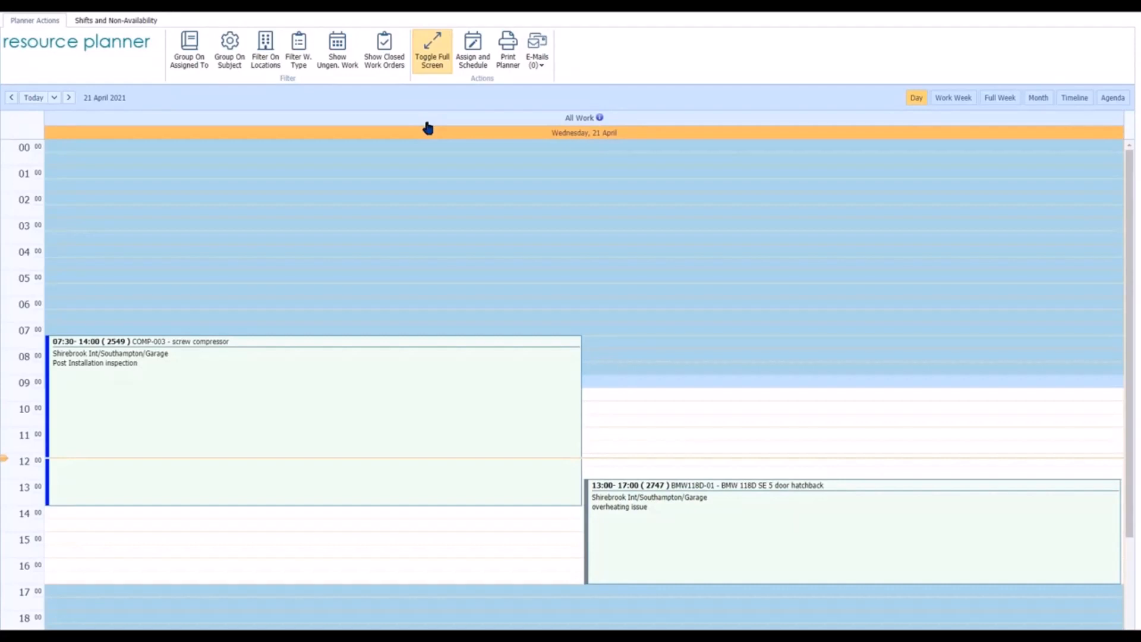
Step: Group the planner by assigned resource for the mechanical fitters at Shirebrook Int, Shirebrook Int/Southampton and Shirebrook Int/Southampton/Garage
left_click(187, 67)
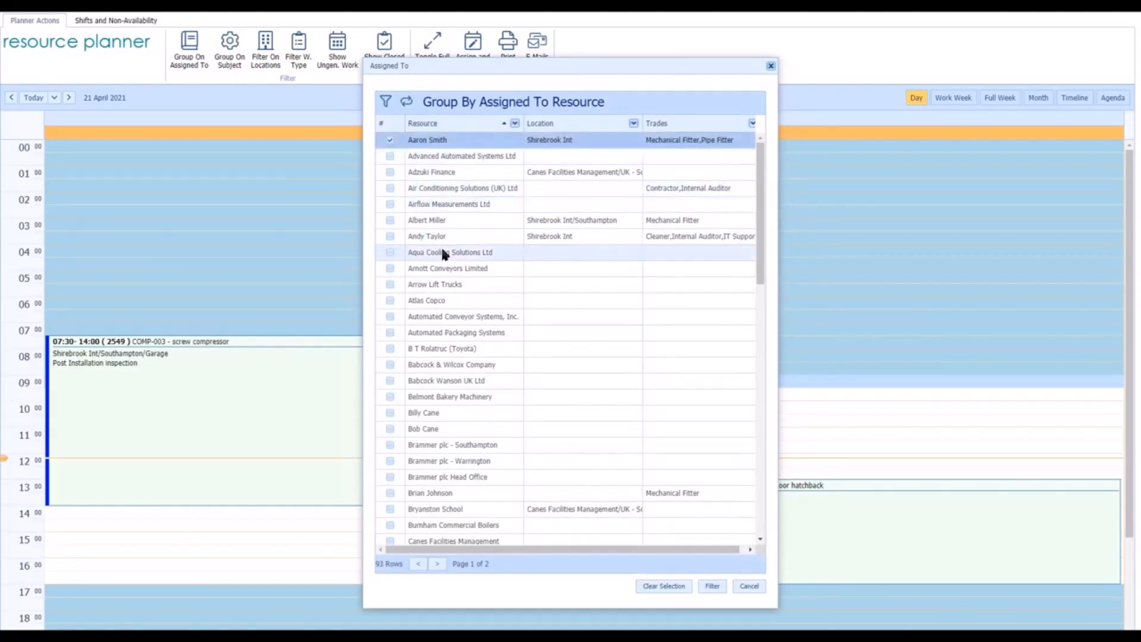
left_click(388, 217)
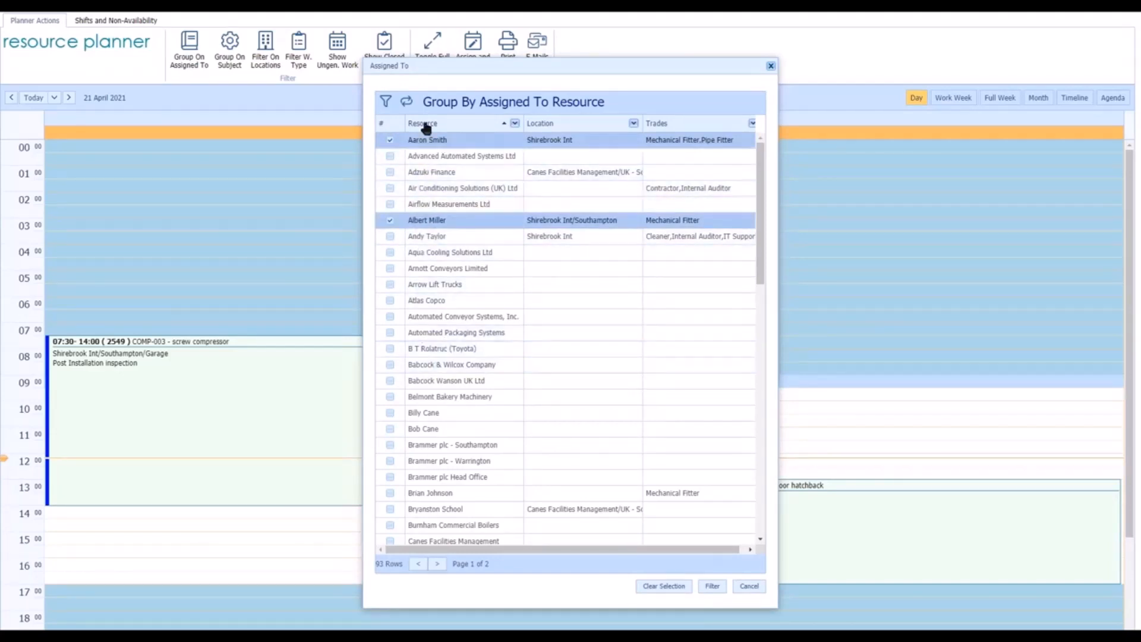
left_click(385, 102)
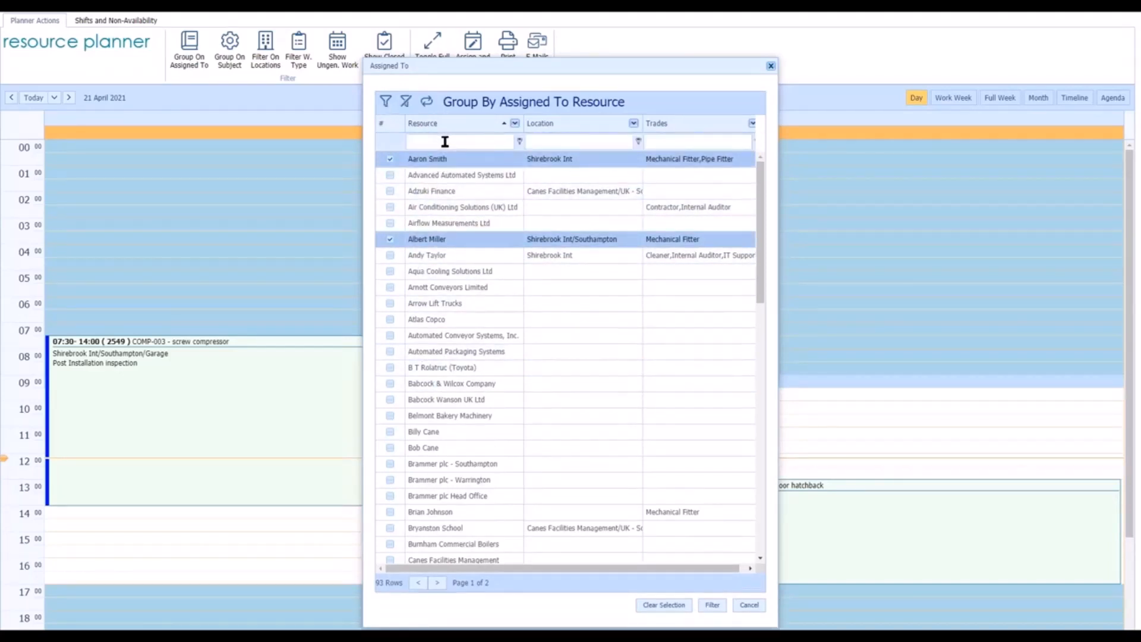
left_click(444, 142)
type("sue")
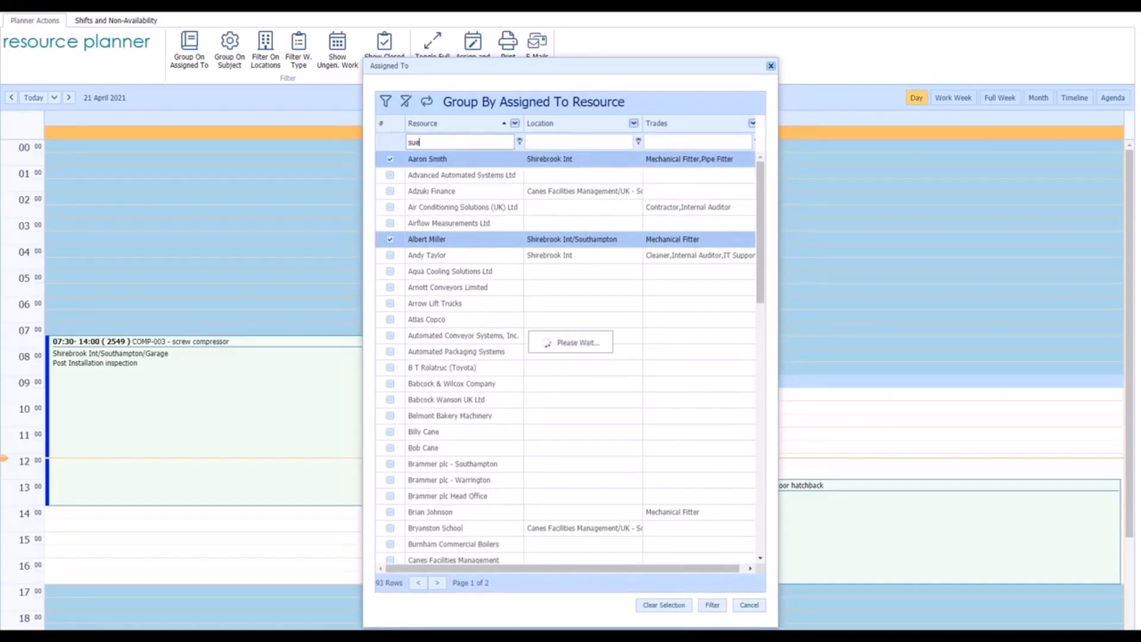
left_click(390, 175)
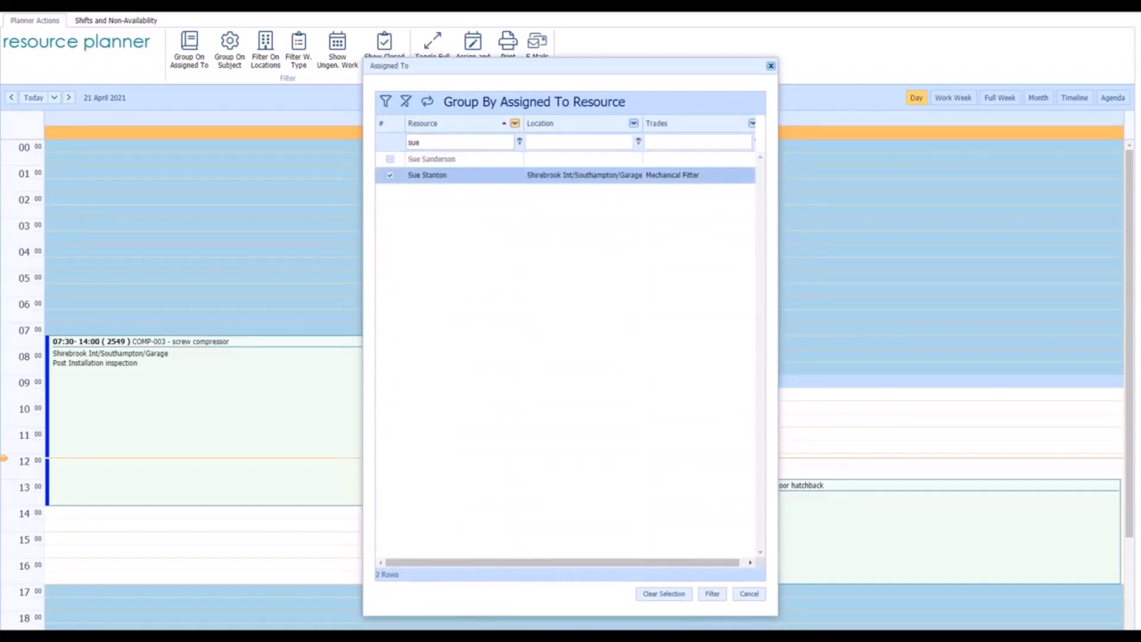
left_click(711, 594)
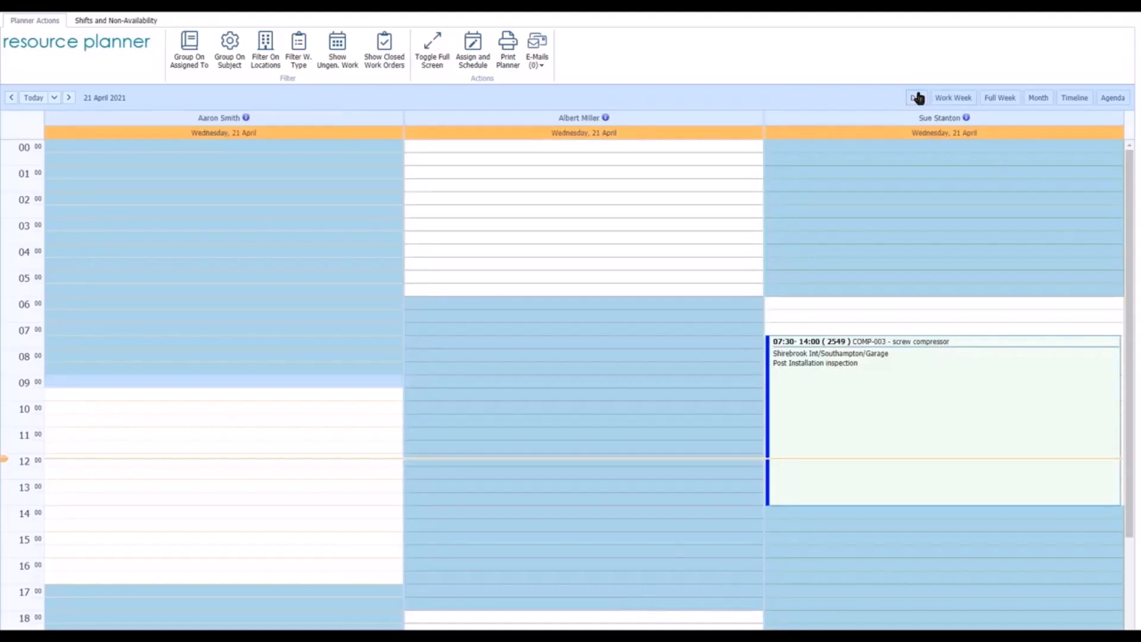
Step: Switch the planner to the full-week view for the week containing 21 April 2021
left_click(919, 98)
left_click(918, 98)
left_click(954, 98)
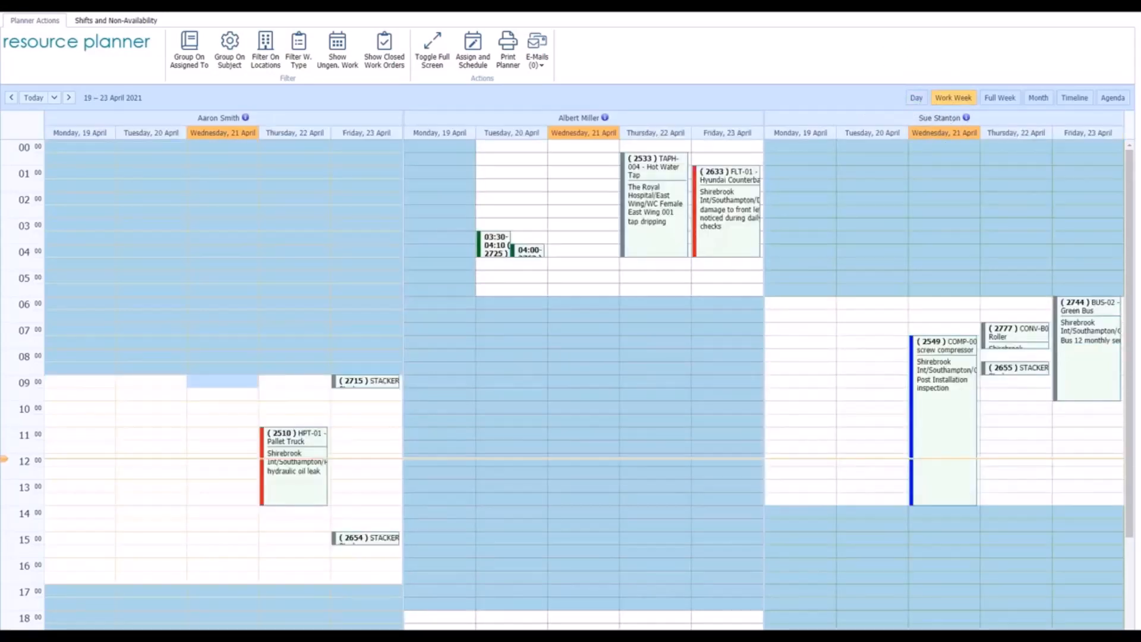
left_click(1000, 98)
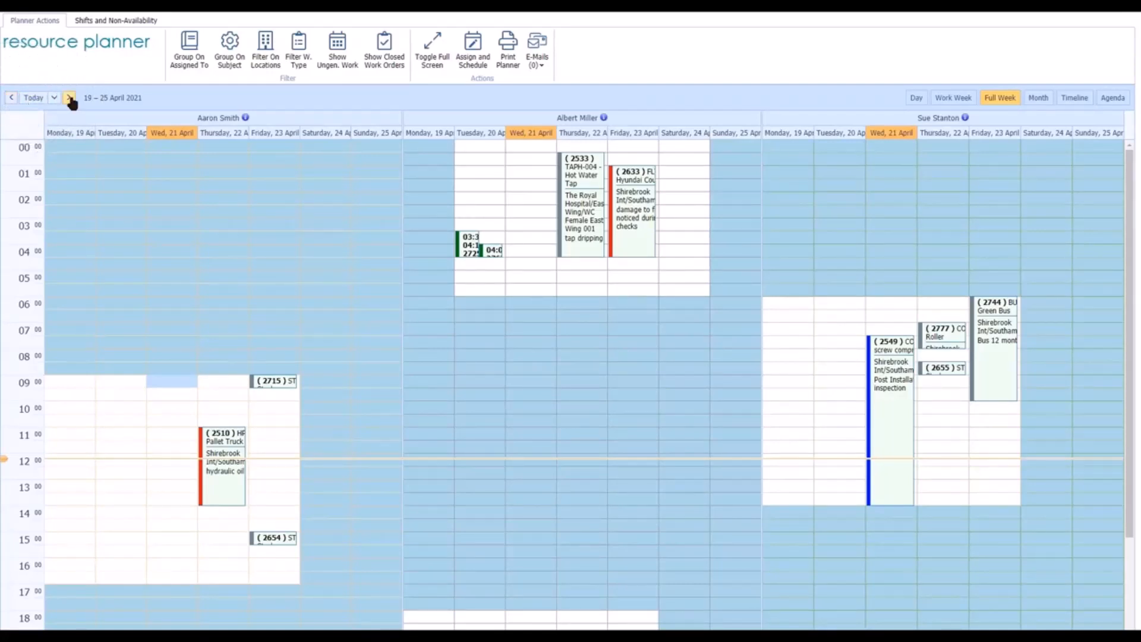
left_click(55, 99)
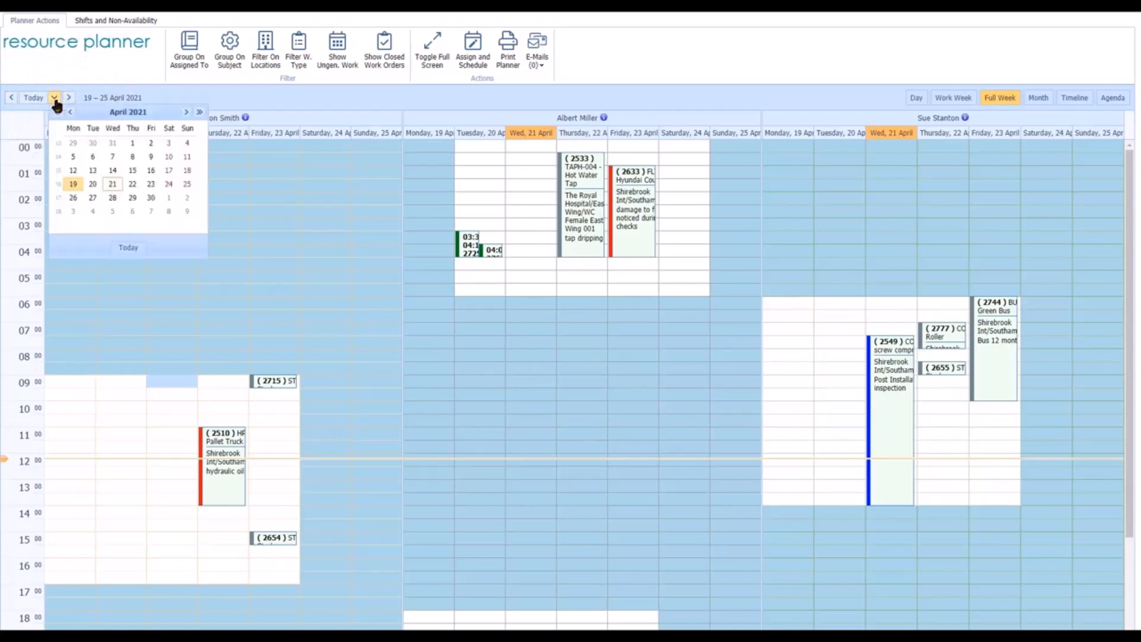
left_click(113, 185)
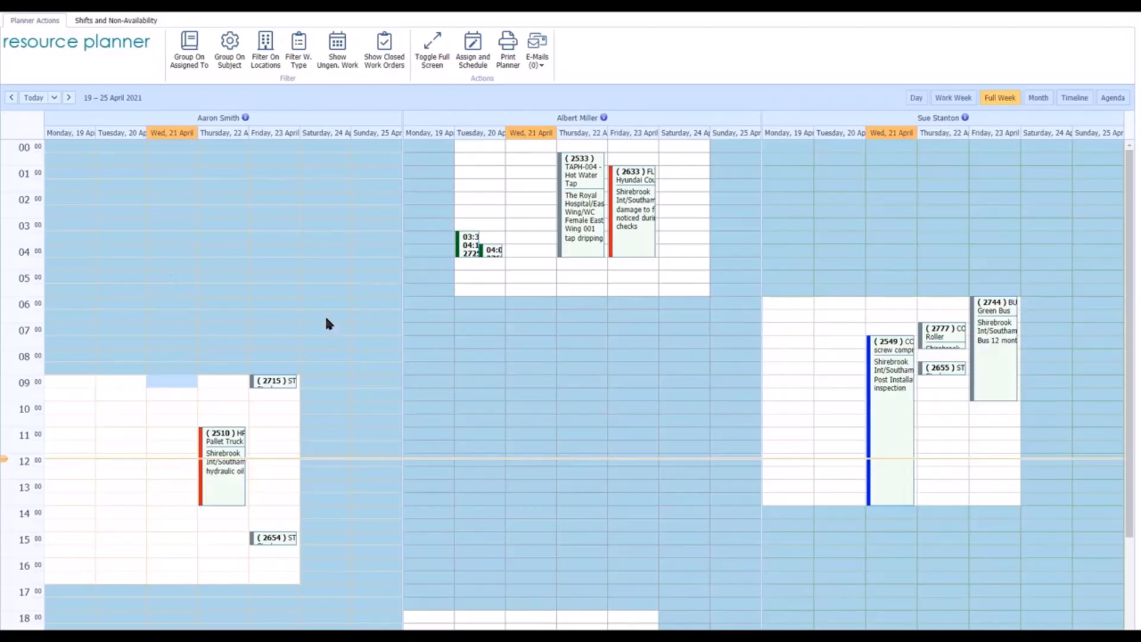
Step: Set the planner's time scale to 60 minutes, trying the 5-minute scale in between
right_click(336, 303)
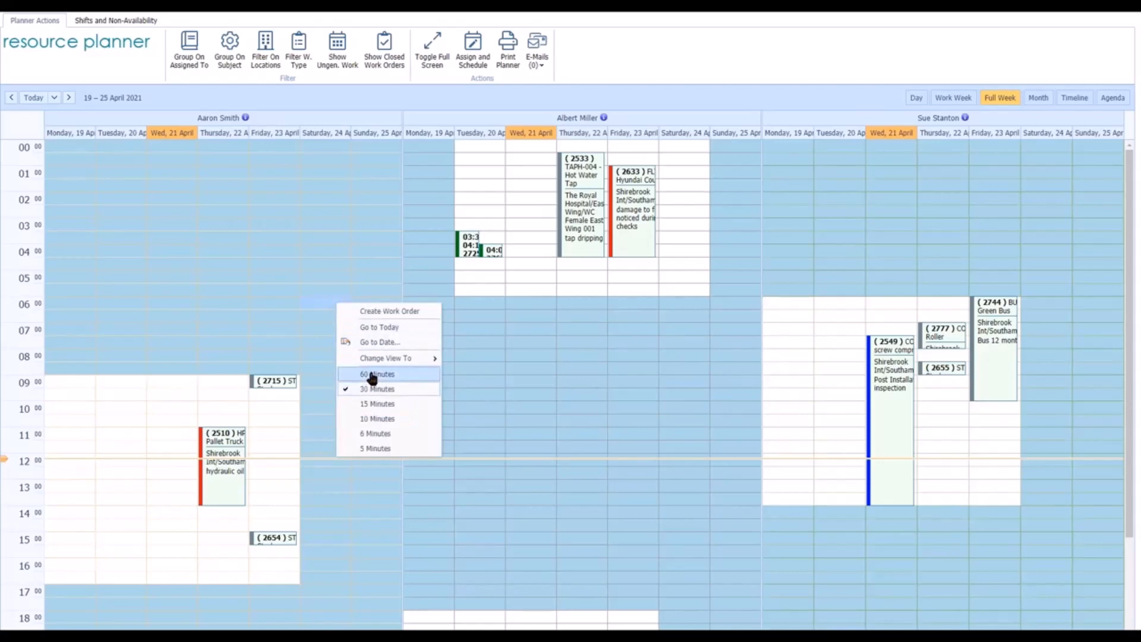
left_click(372, 375)
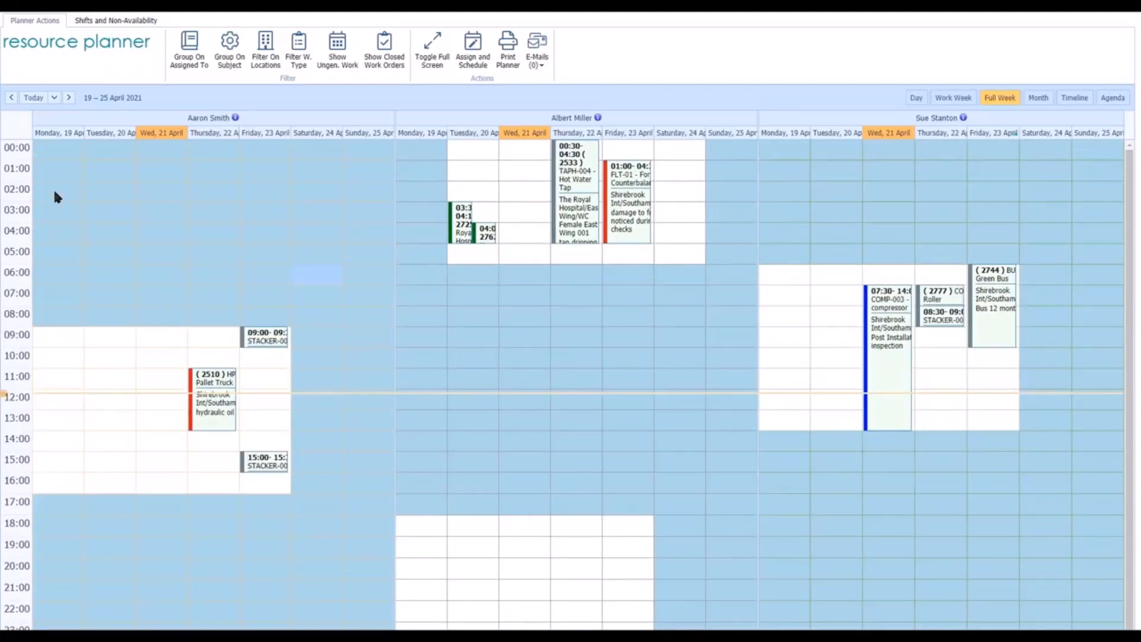
right_click(220, 272)
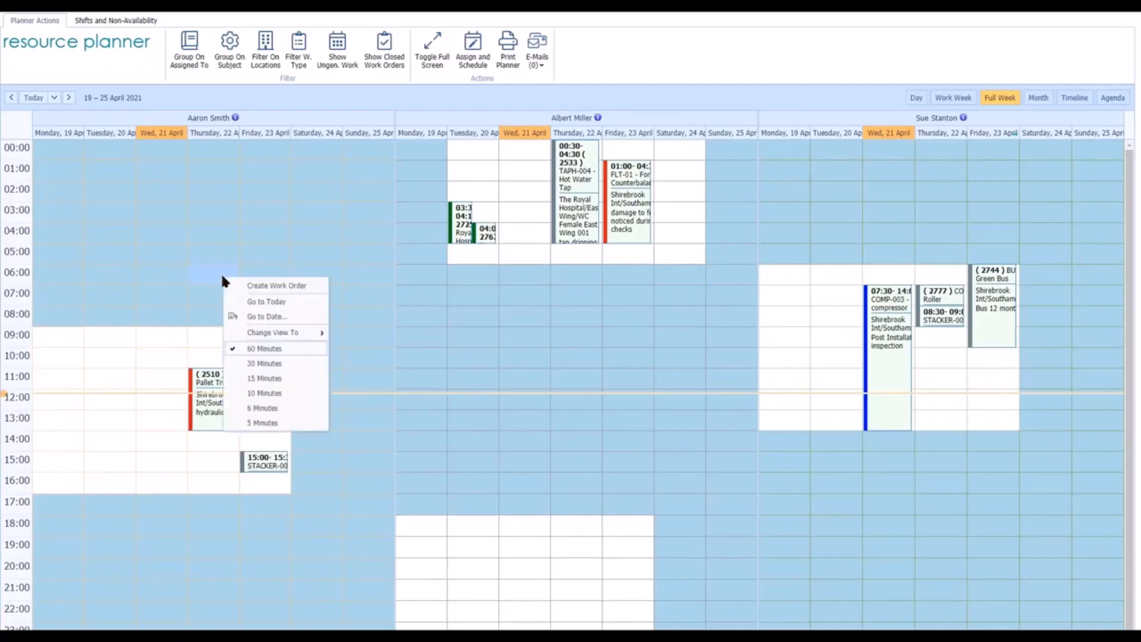
left_click(277, 423)
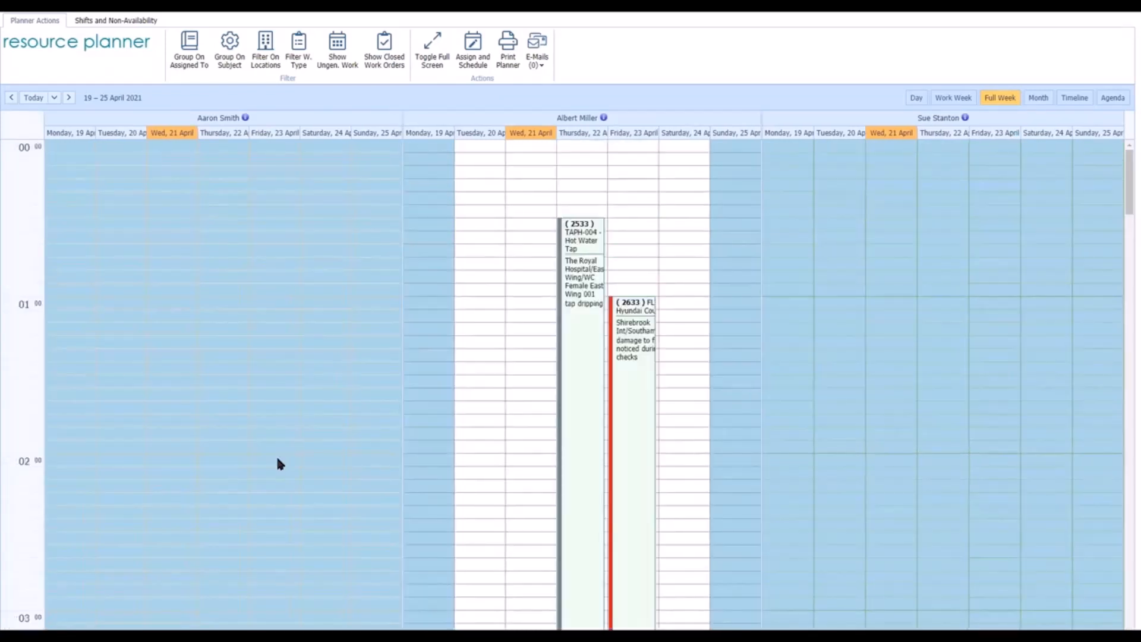
right_click(310, 438)
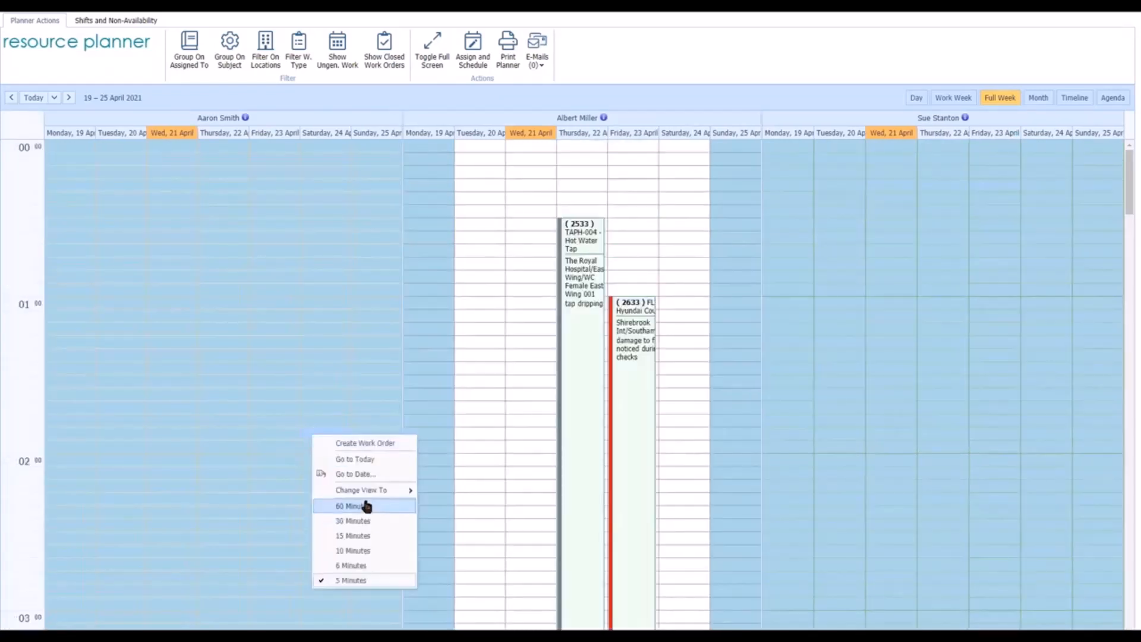
left_click(367, 506)
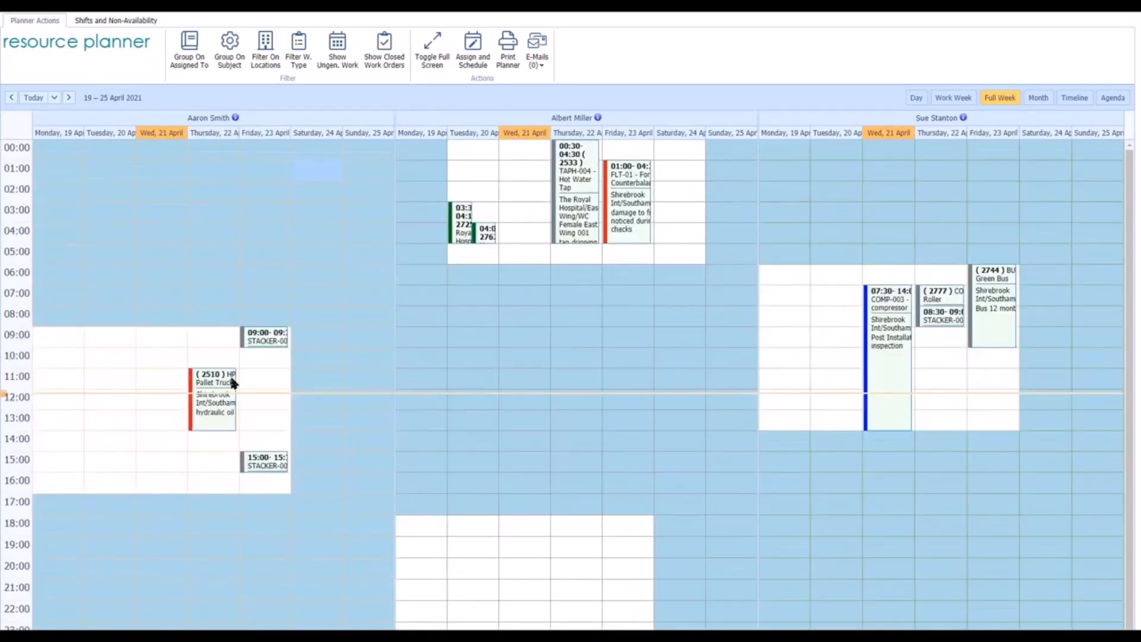
left_click(108, 349)
Step: Group the planner on the work subject HPT-01 - Hand Pallet Truck in addition to the assigned resources
left_click(226, 66)
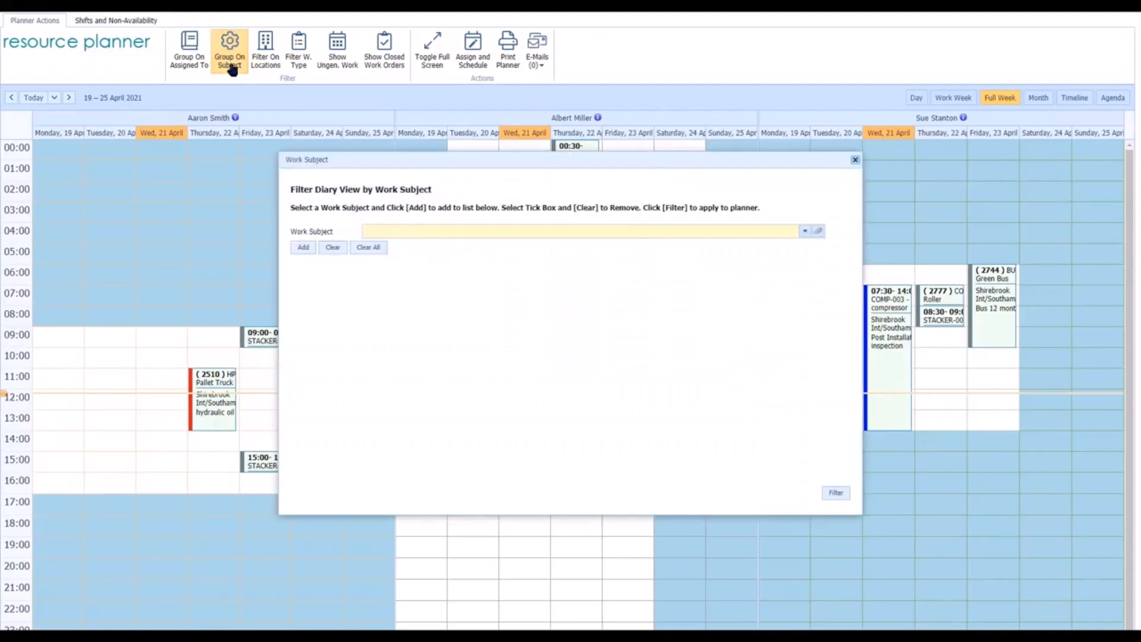
left_click(408, 227)
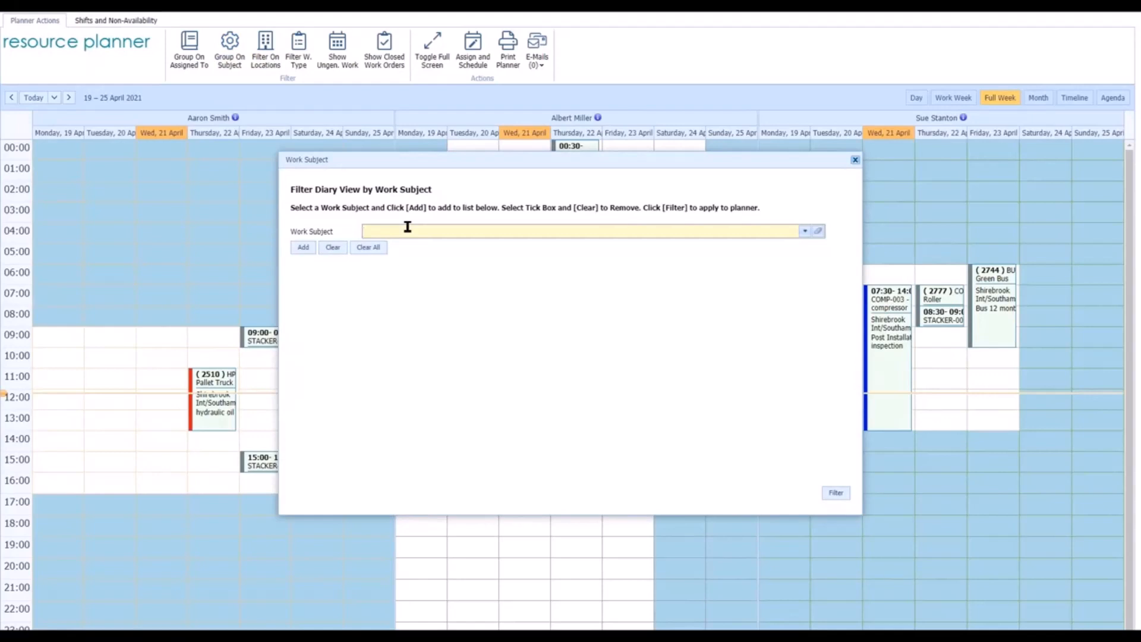
type("pallet")
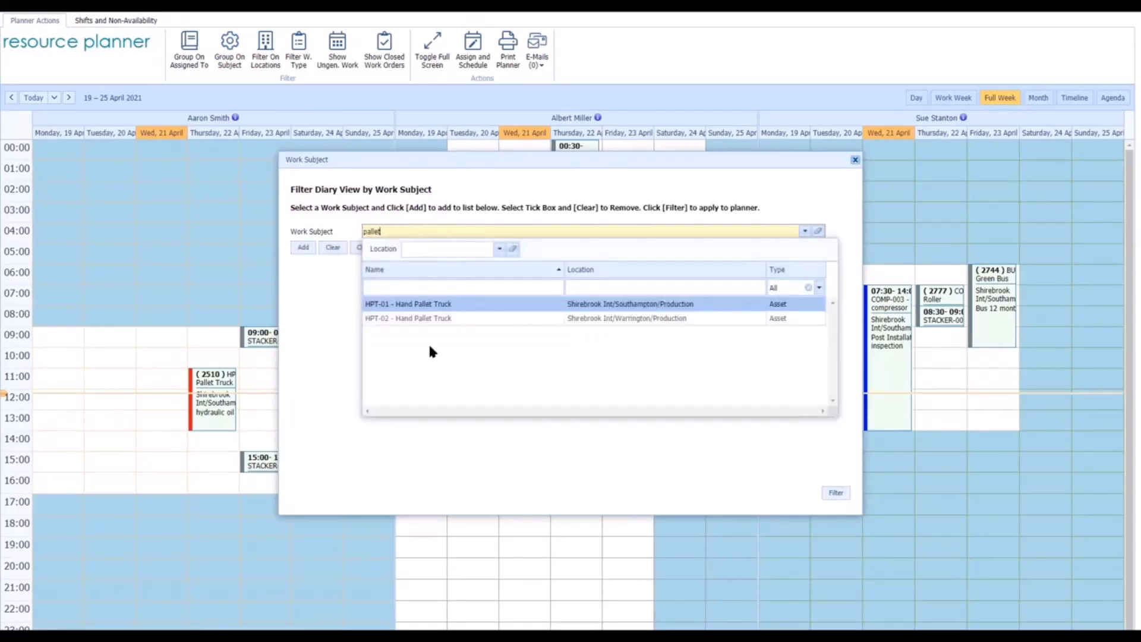
left_click(404, 305)
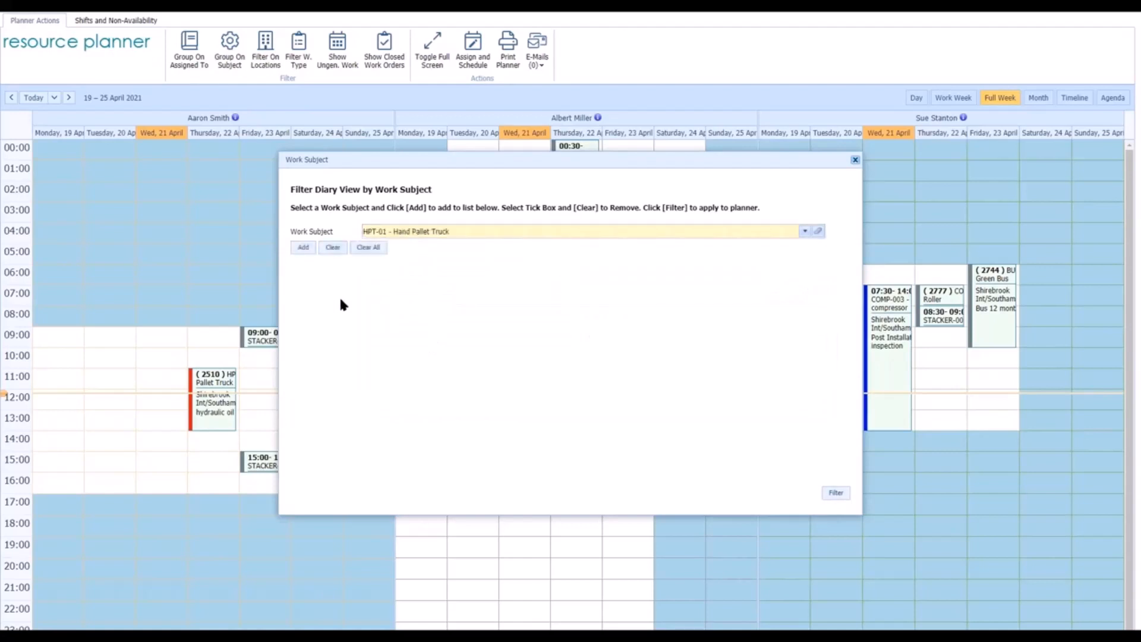
left_click(304, 247)
left_click(837, 494)
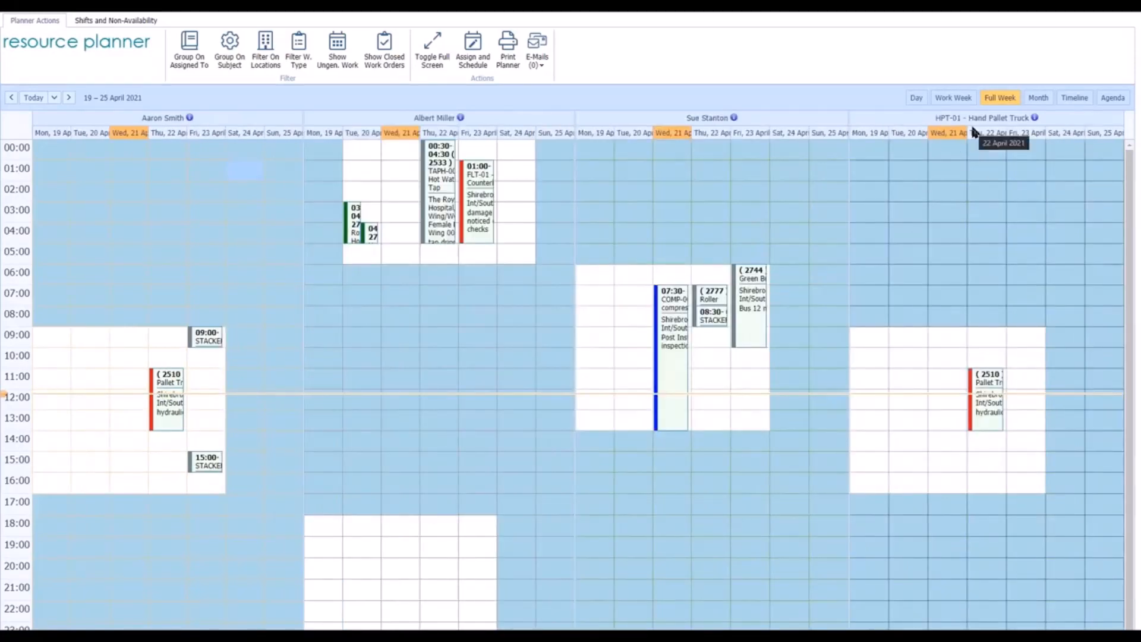
Step: Remove HPT-01 - Hand Pallet Truck from the work subject grouping and reapply it to the planner
key("ctrl")
key("ctrl")
key("ctrl")
left_click(232, 63)
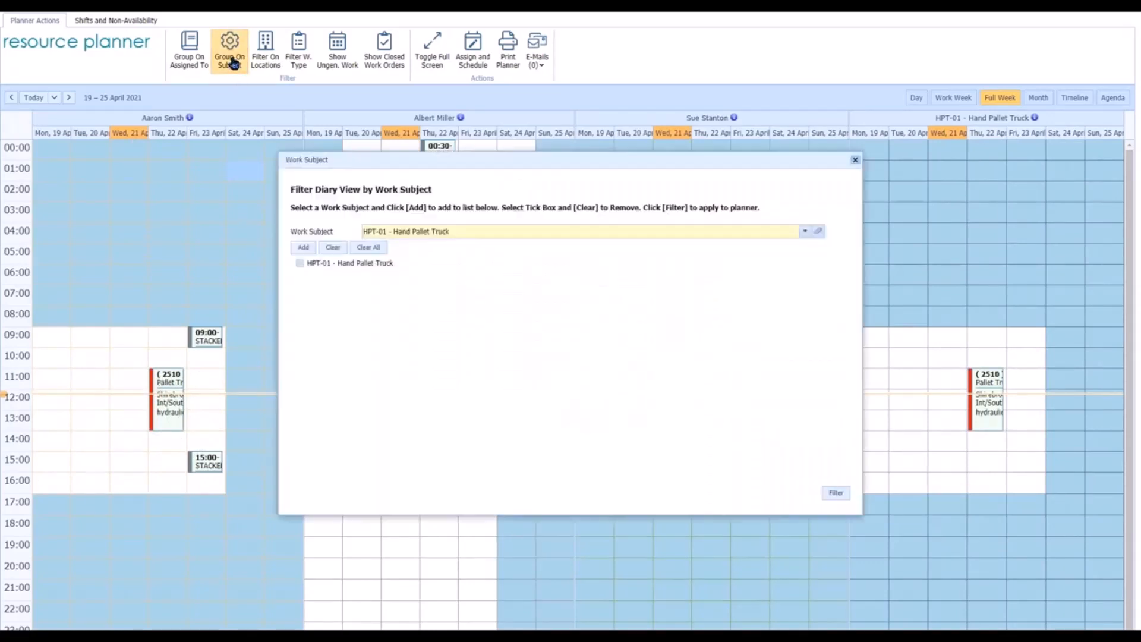
left_click(299, 262)
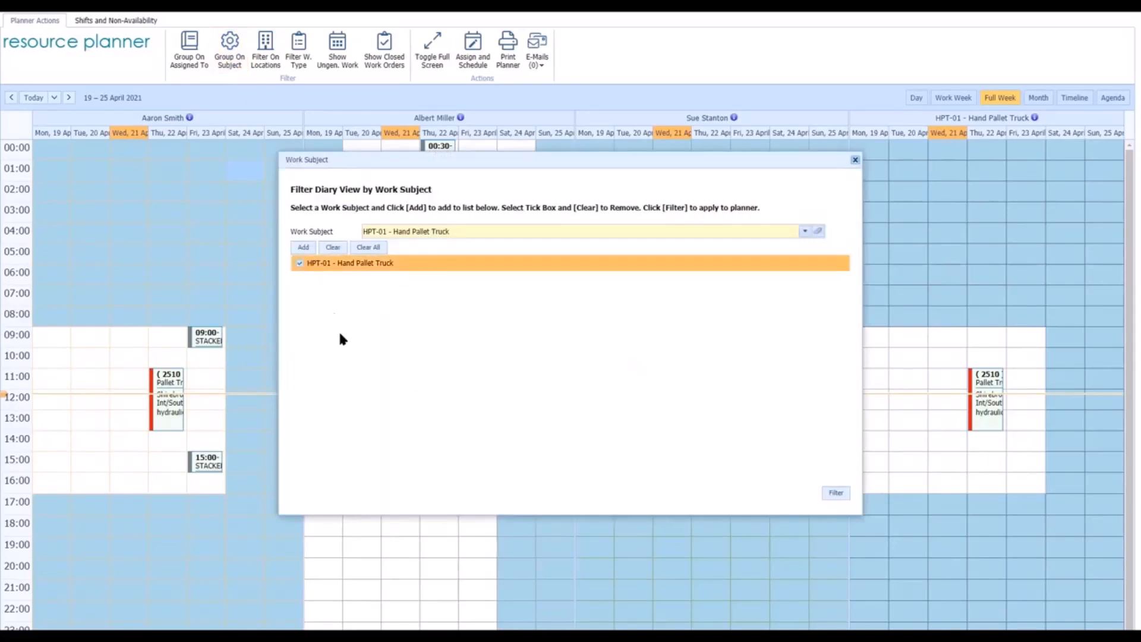
left_click(333, 248)
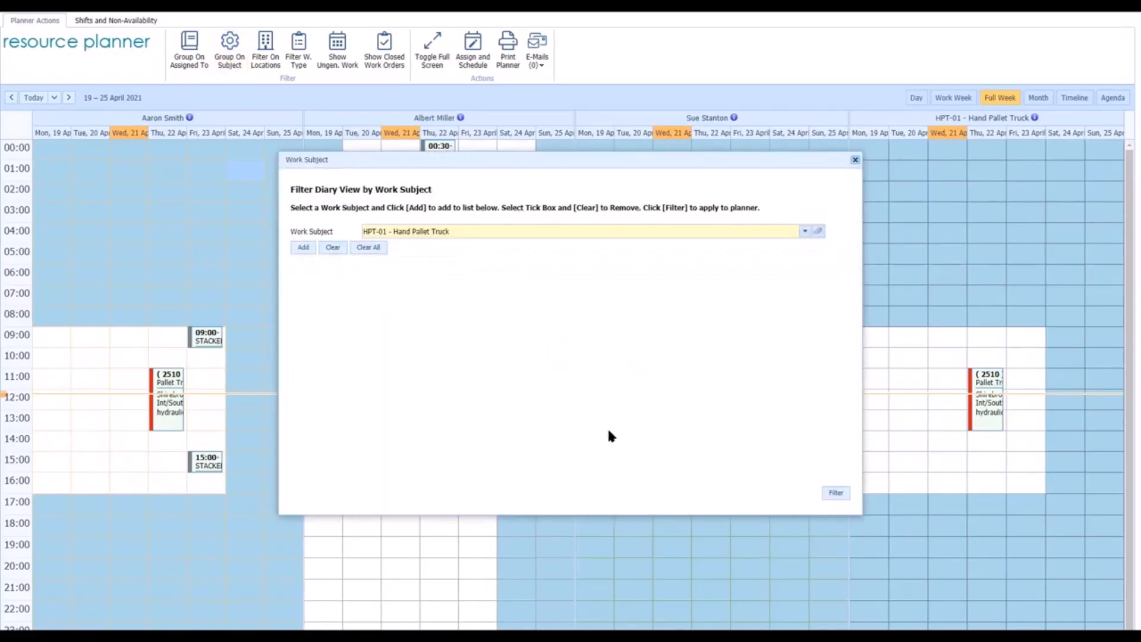
left_click(836, 493)
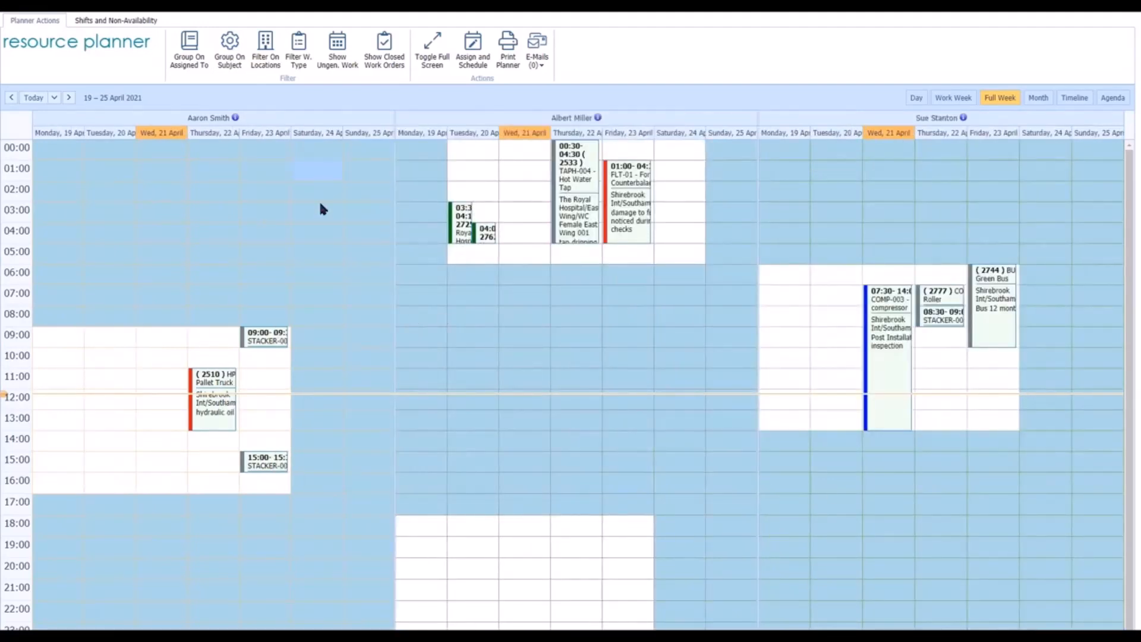
Step: Review the location filter and the work type filter choices without applying either one
left_click(263, 60)
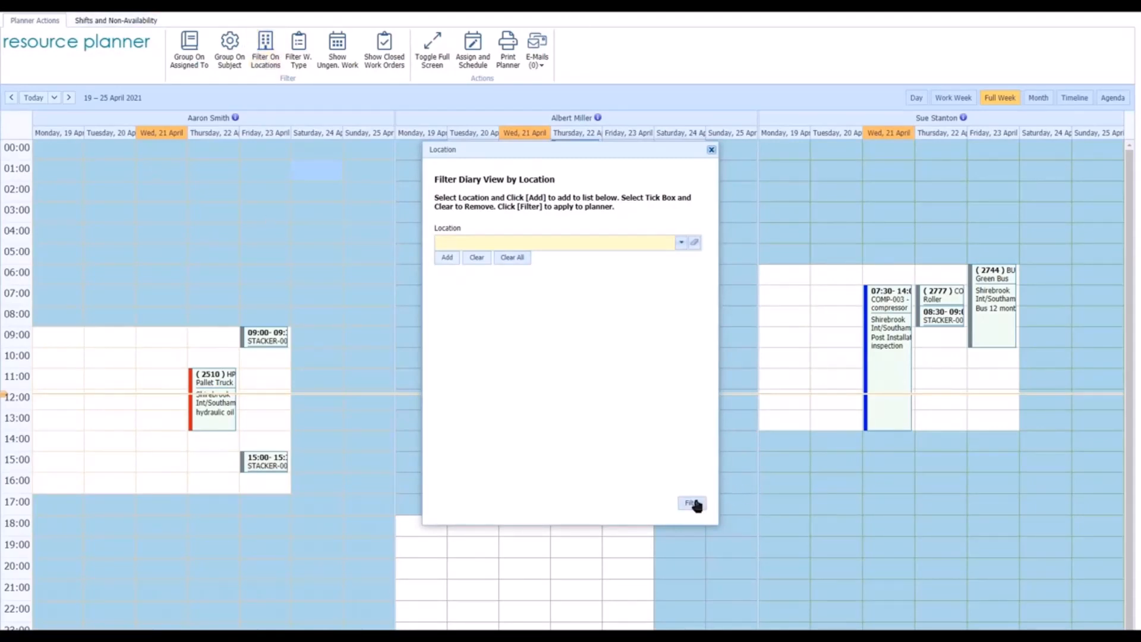
left_click(712, 150)
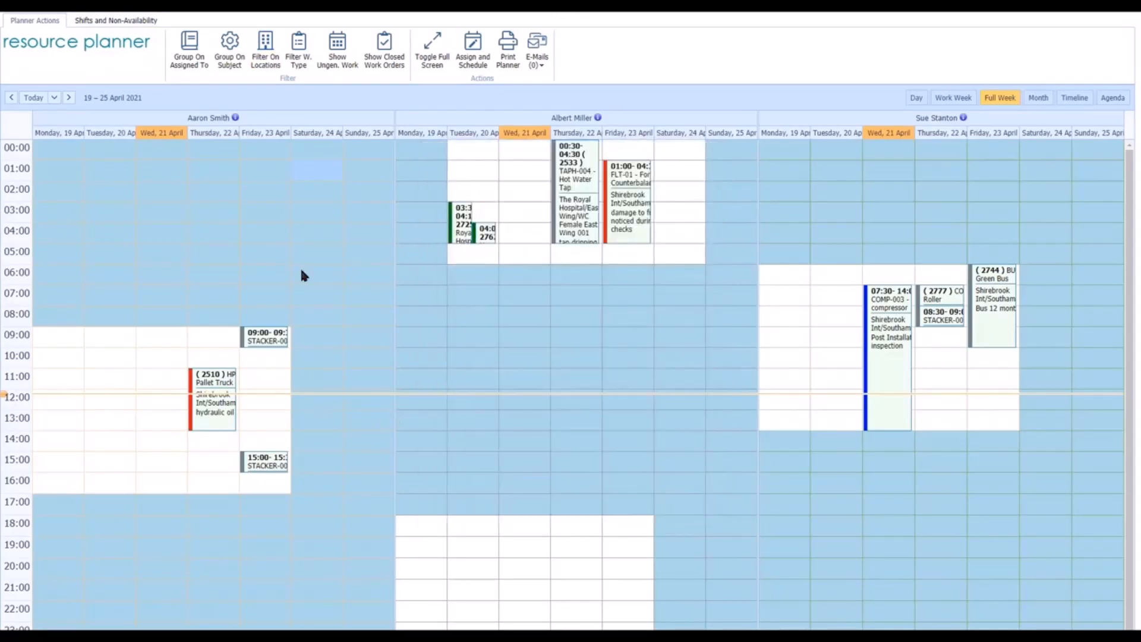
left_click(298, 62)
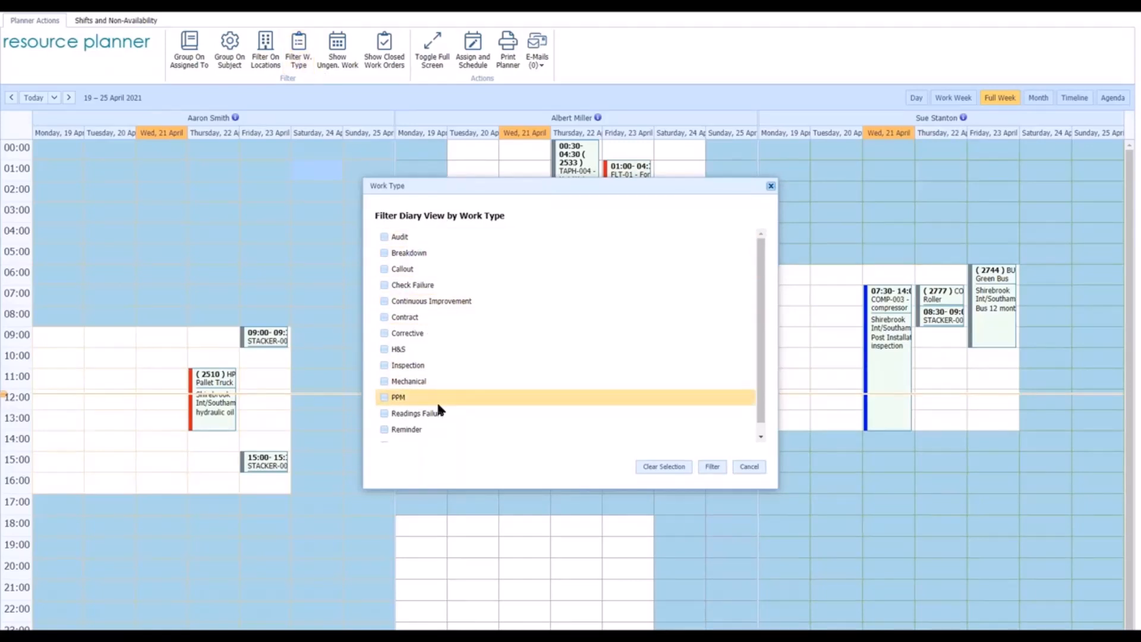
left_click(760, 468)
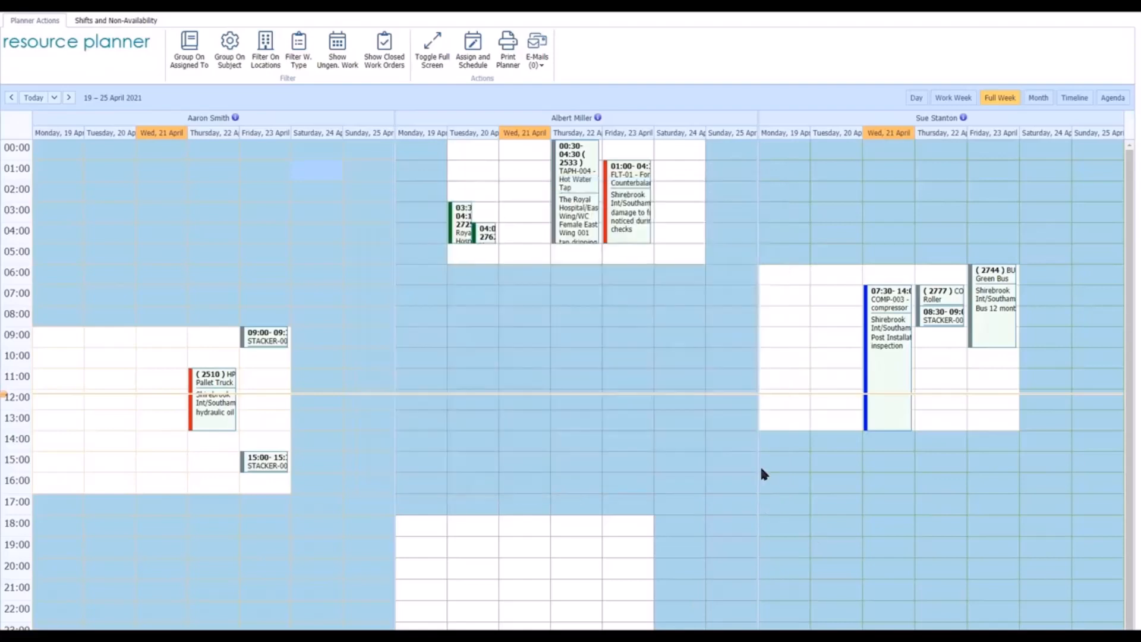
Step: Turn the display of ungenerated work on and off again, and show closed work orders in the planner
left_click(347, 61)
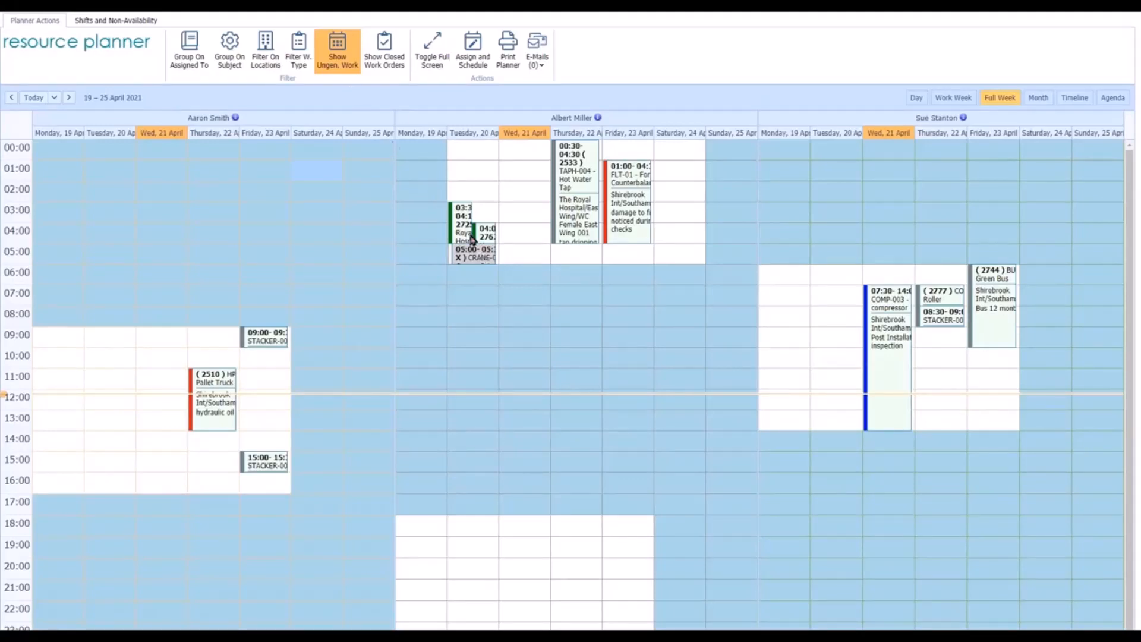
left_click(351, 63)
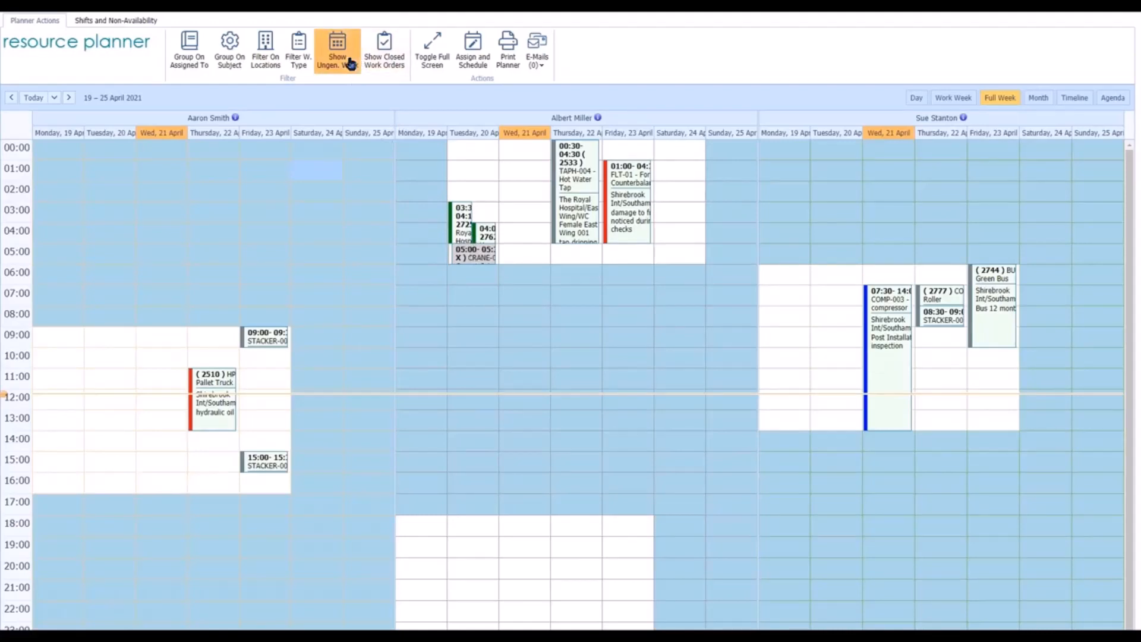
left_click(397, 63)
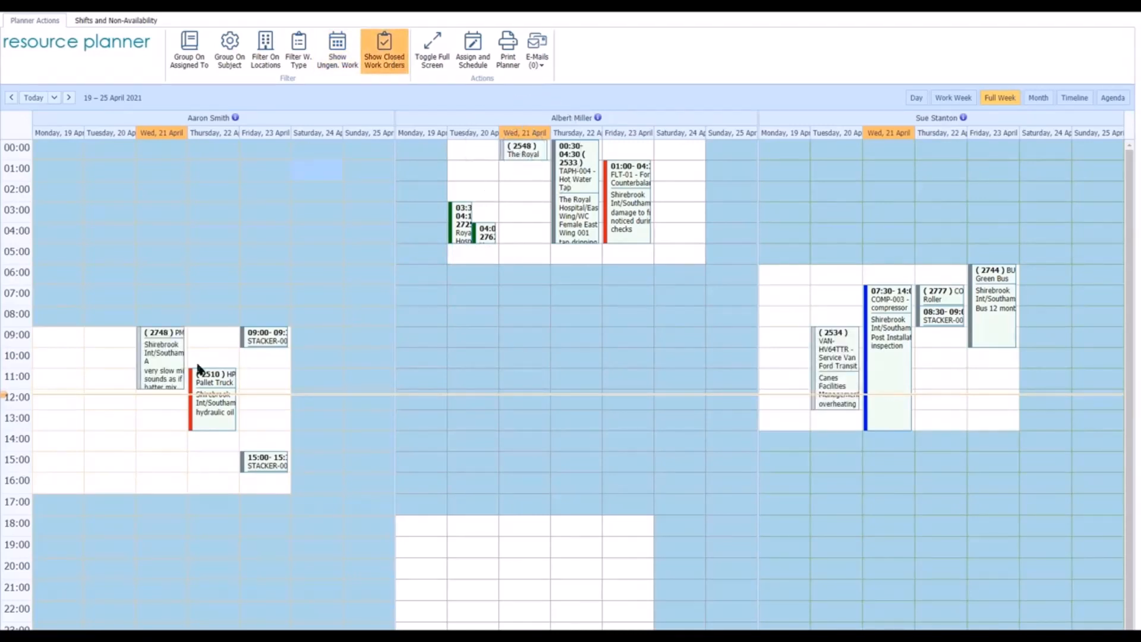
Step: Point out the closed work orders on the planner and turn their display off
left_click(168, 364)
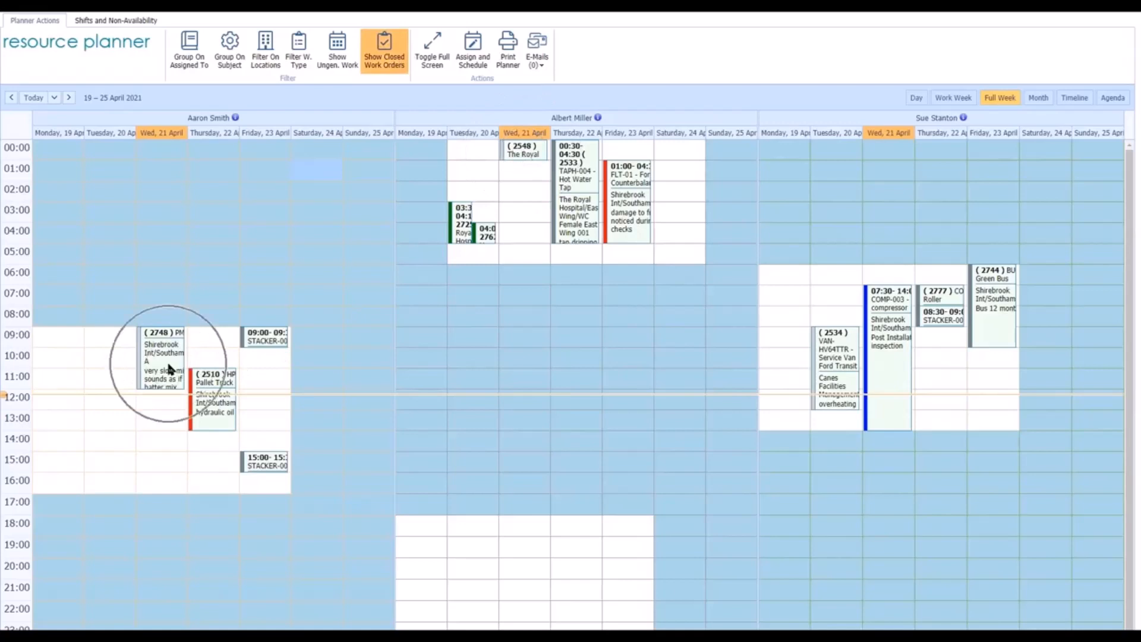
left_click(822, 354)
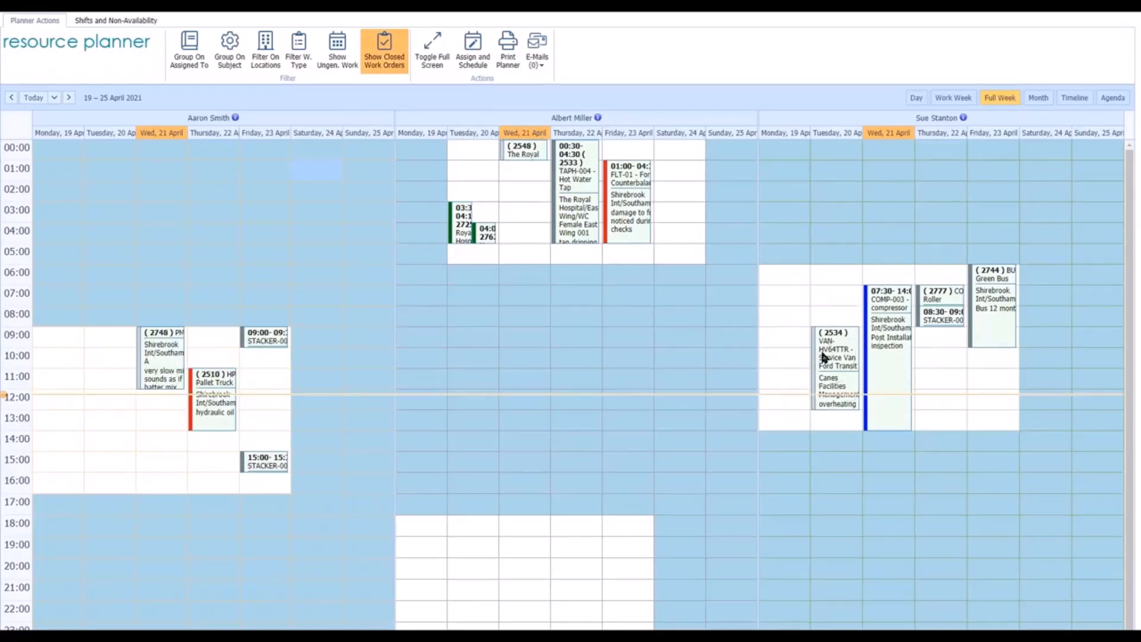
left_click(375, 66)
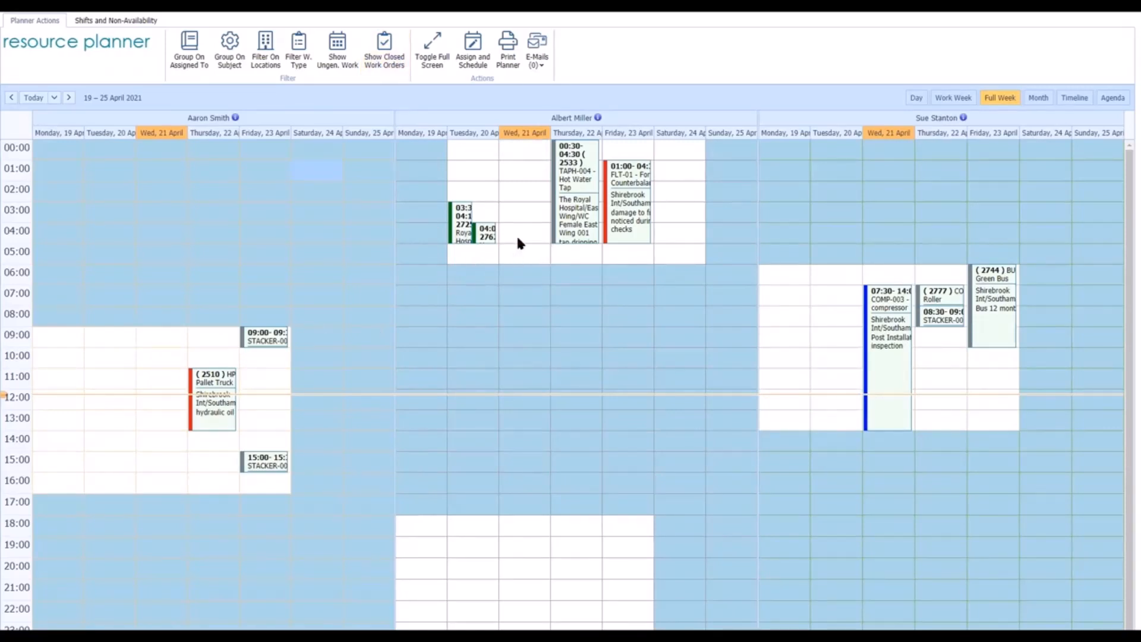
Step: Create a new work order from the Saturday 24 April 01:00 slot in the middle resource's calendar
right_click(677, 174)
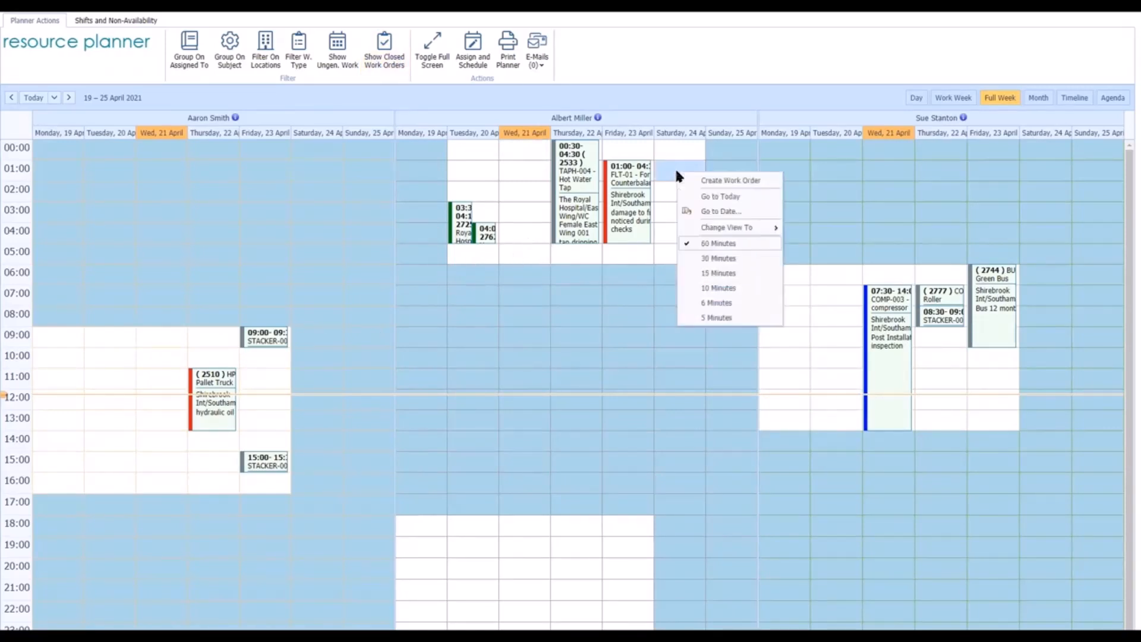
left_click(715, 186)
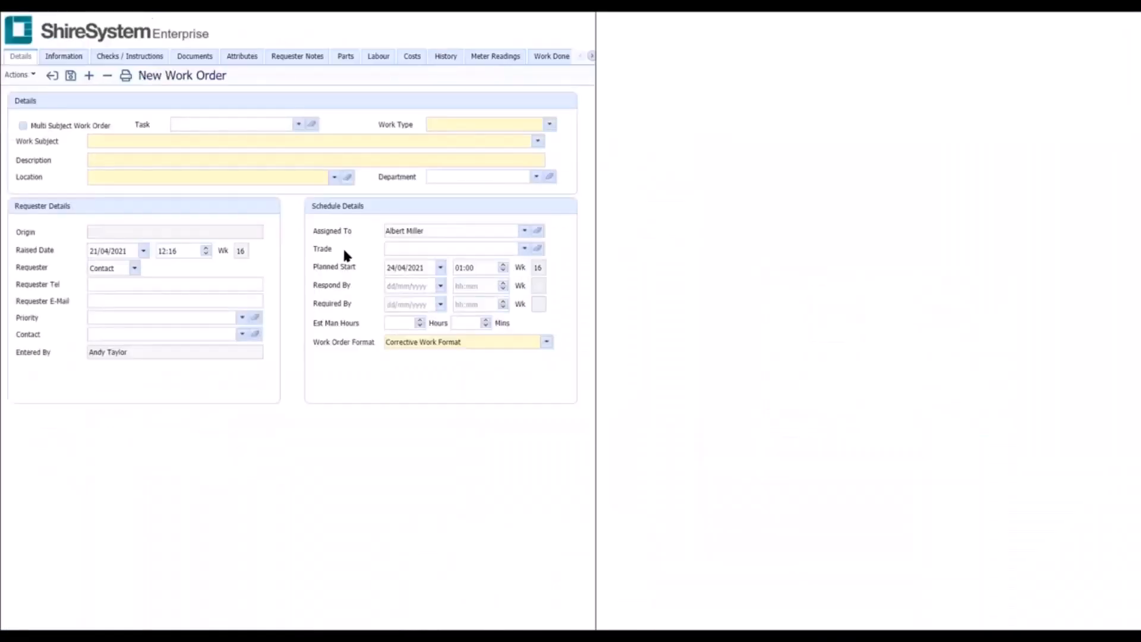
left_click(479, 248)
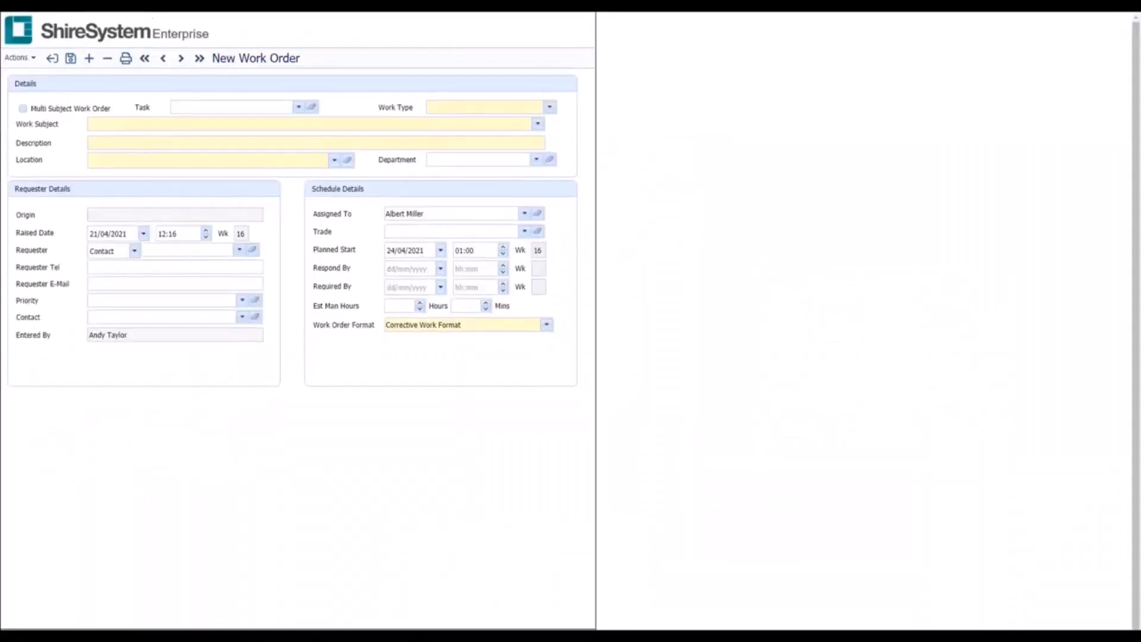
left_click(408, 254)
Step: Set the new work order's work type to Breakdown and its work subject to AUDI-01 - Audi A4
left_click(549, 107)
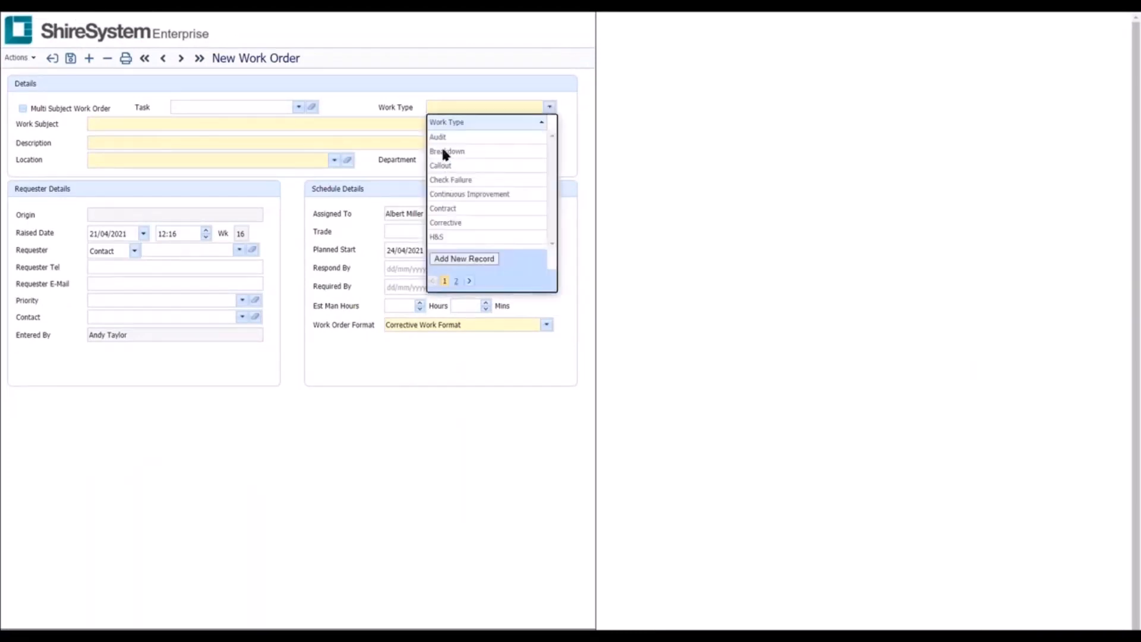
left_click(443, 150)
left_click(374, 123)
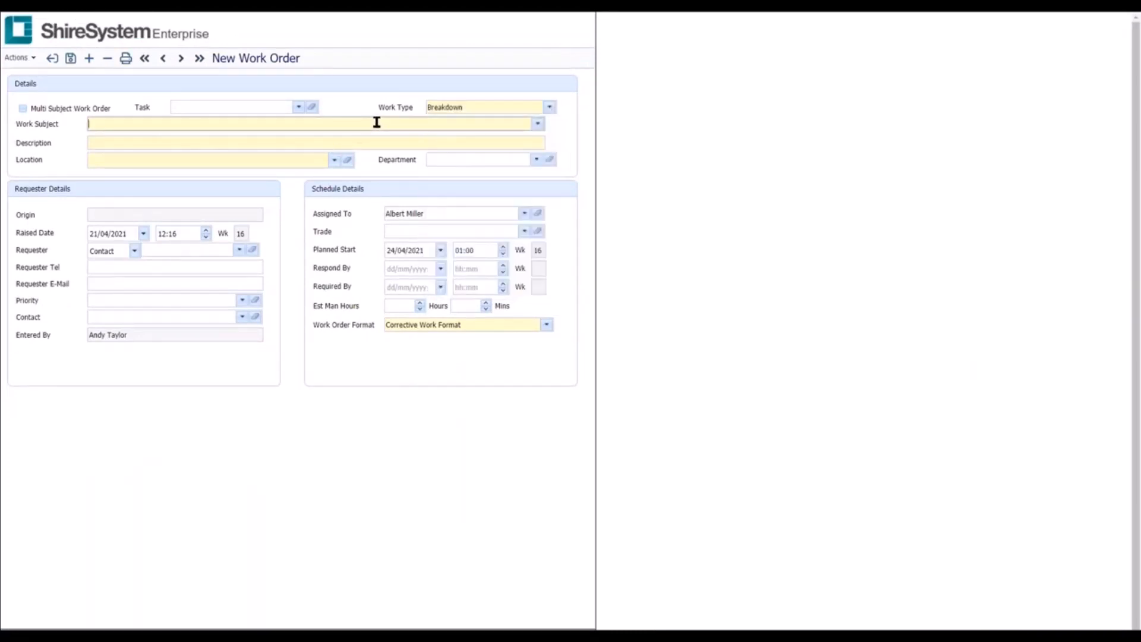
type("audi")
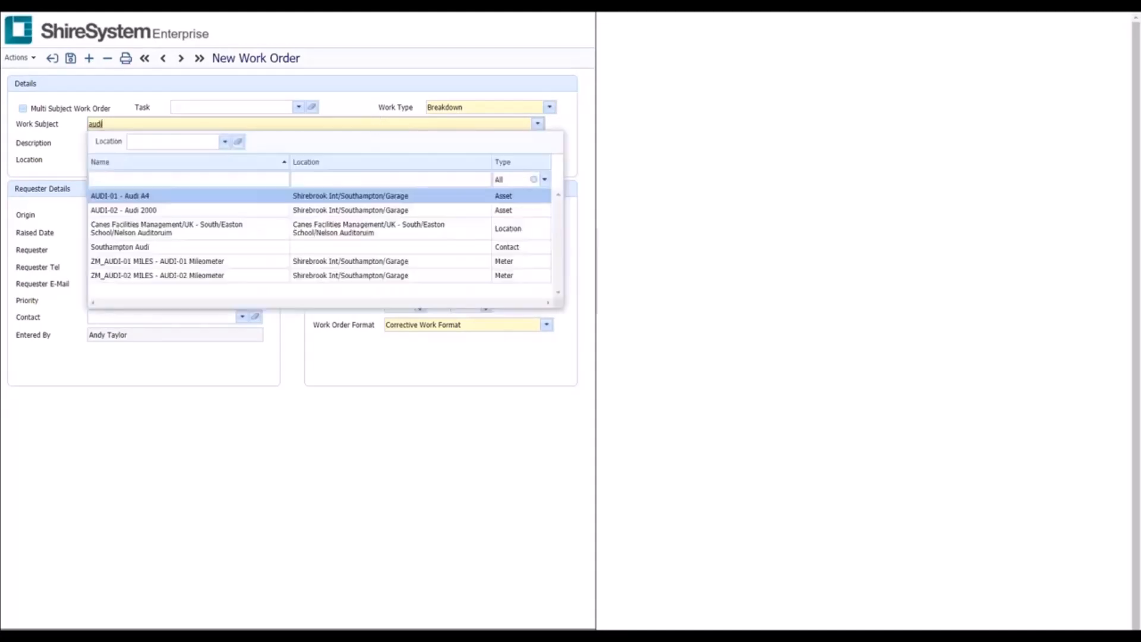
left_click(159, 195)
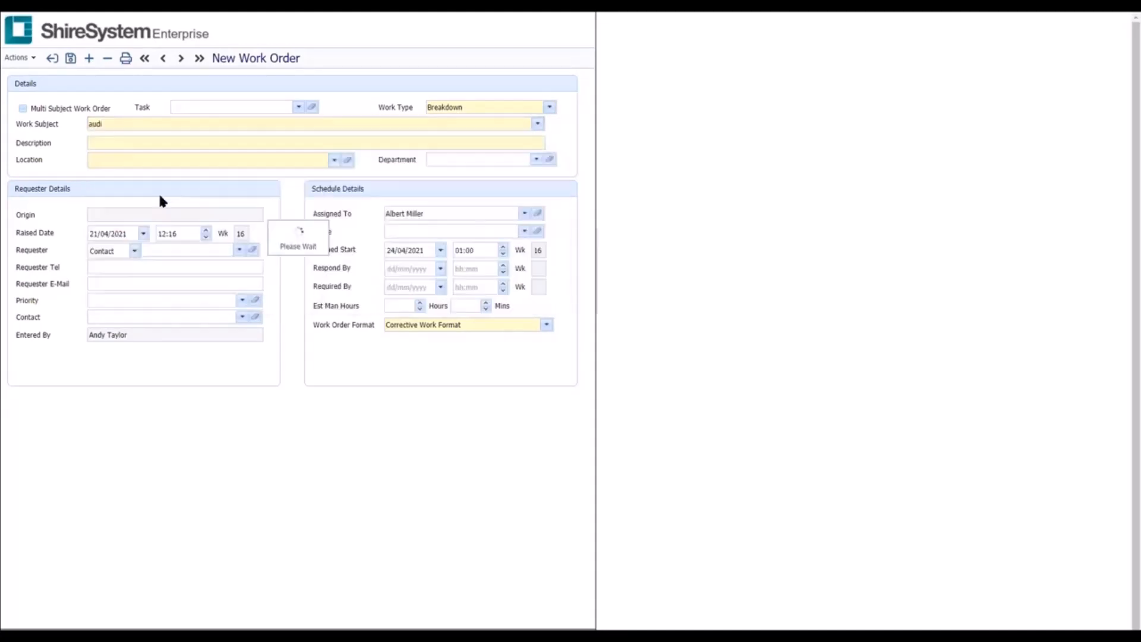
Step: Enter "overheating engine" as the work order's description
left_click(151, 147)
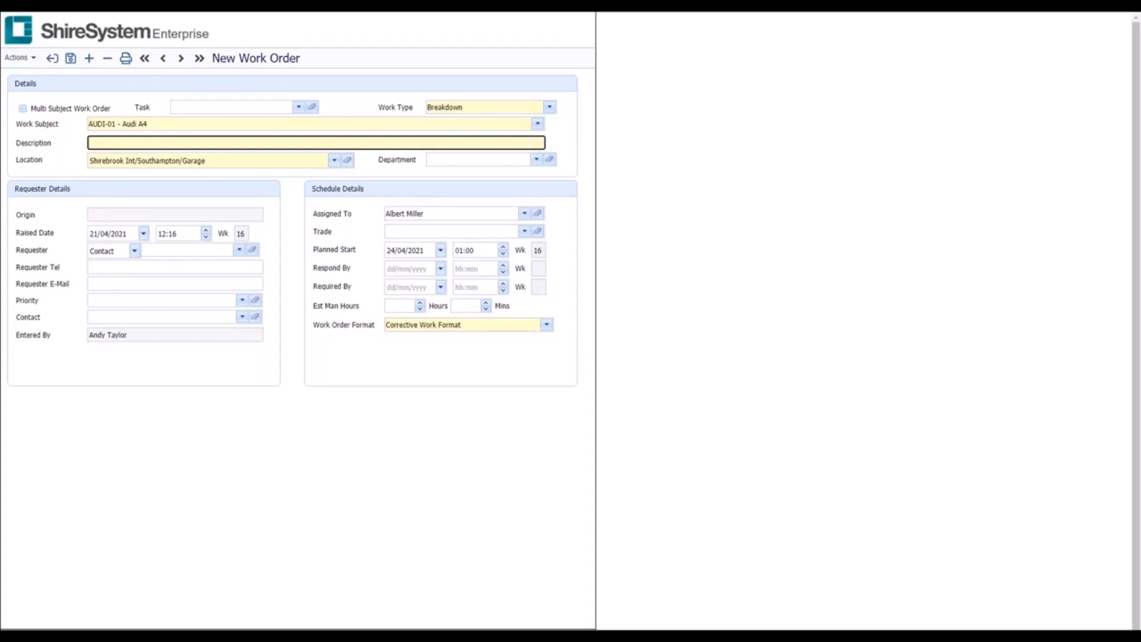
type("overheating en")
type("inge")
key("BackSpace")
key("BackSpace")
key("BackSpace")
type("gin")
key("BackSpace")
key("BackSpace")
type("ine")
Step: Set the estimated man hours to 2, save the work order and return to the planner
left_click(407, 304)
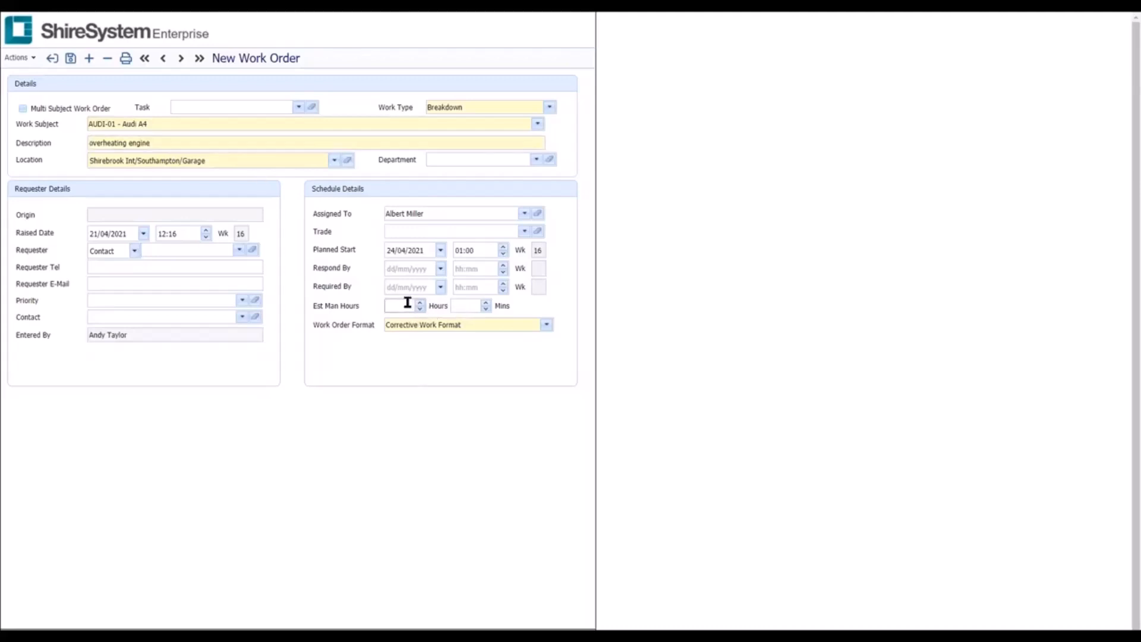
type("2")
left_click(71, 59)
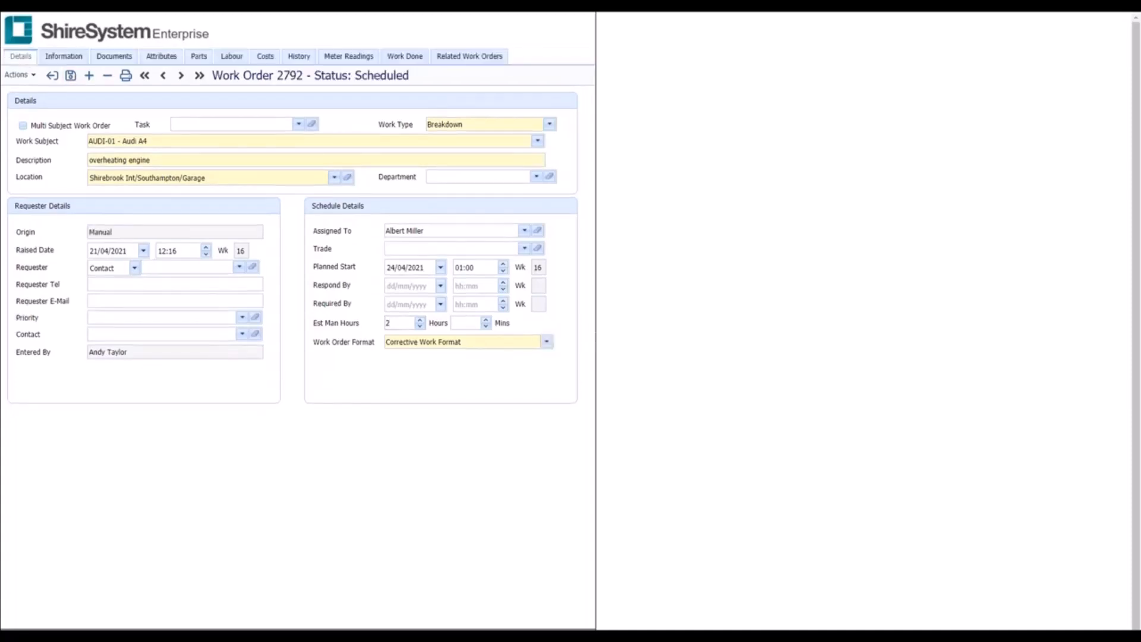
left_click(56, 77)
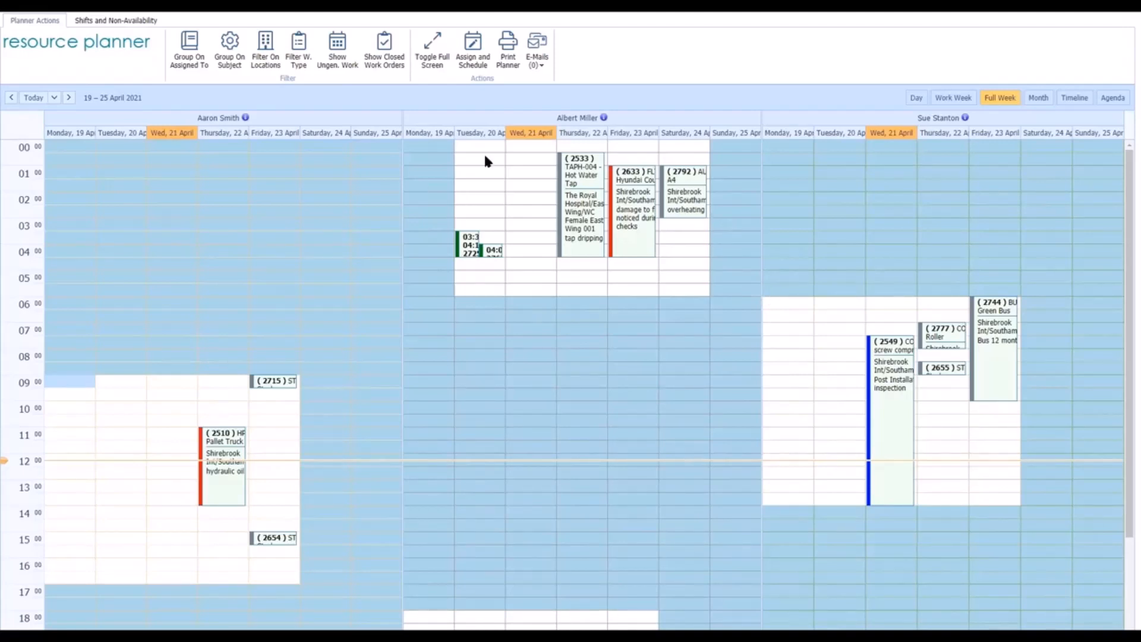
Step: Open the unassigned work orders for scheduling and limit them to the selected staff or team's trades and locations
left_click(471, 57)
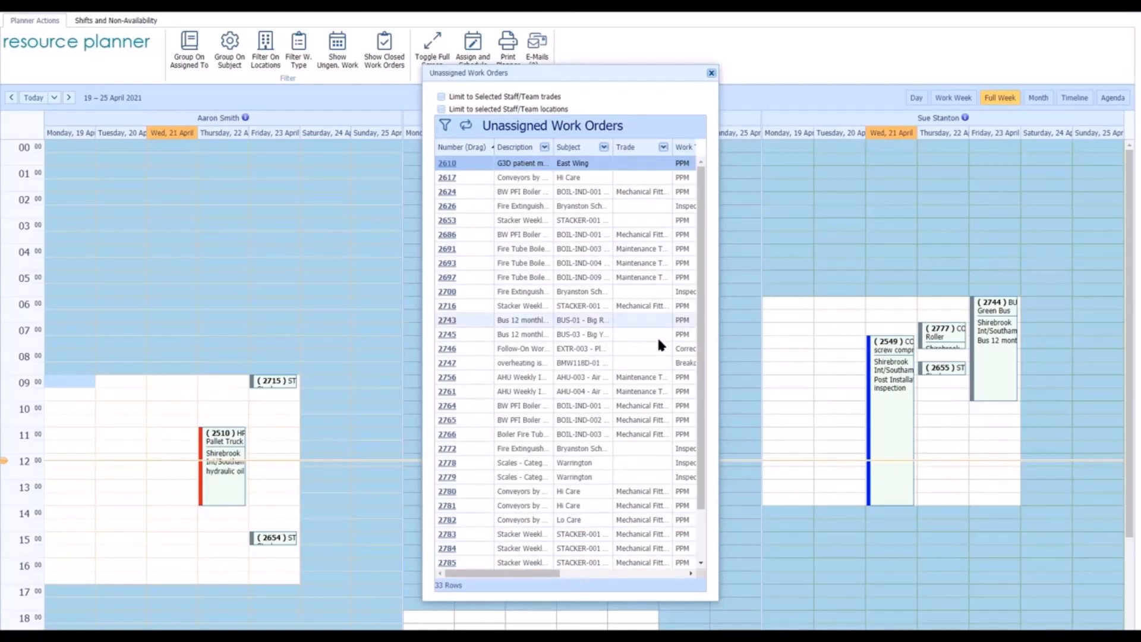
left_click(442, 97)
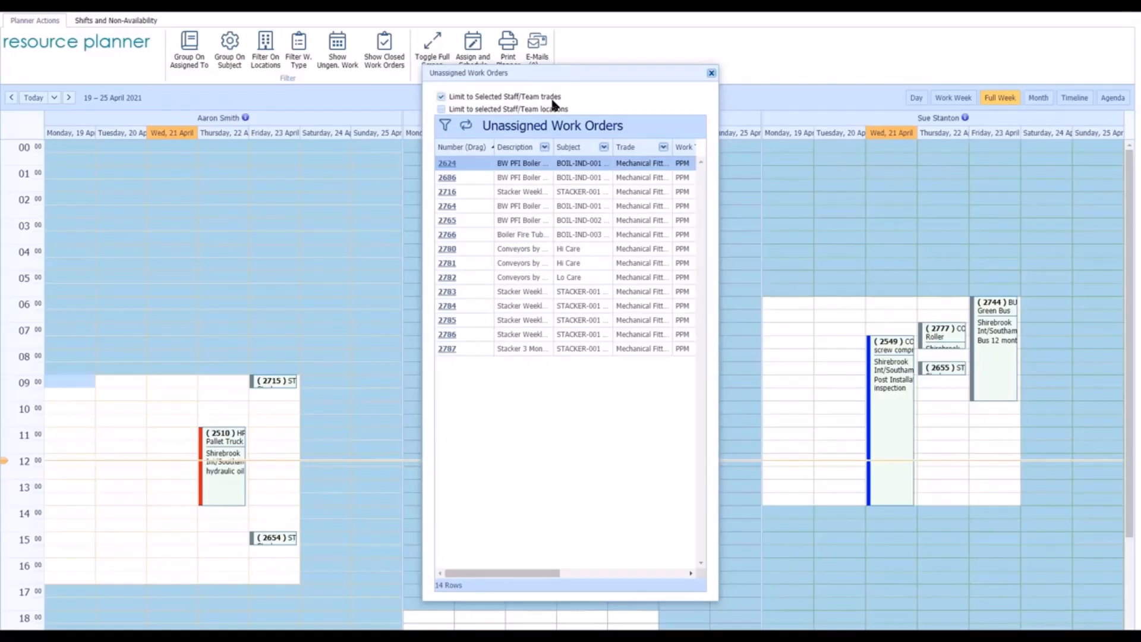
left_click(522, 111)
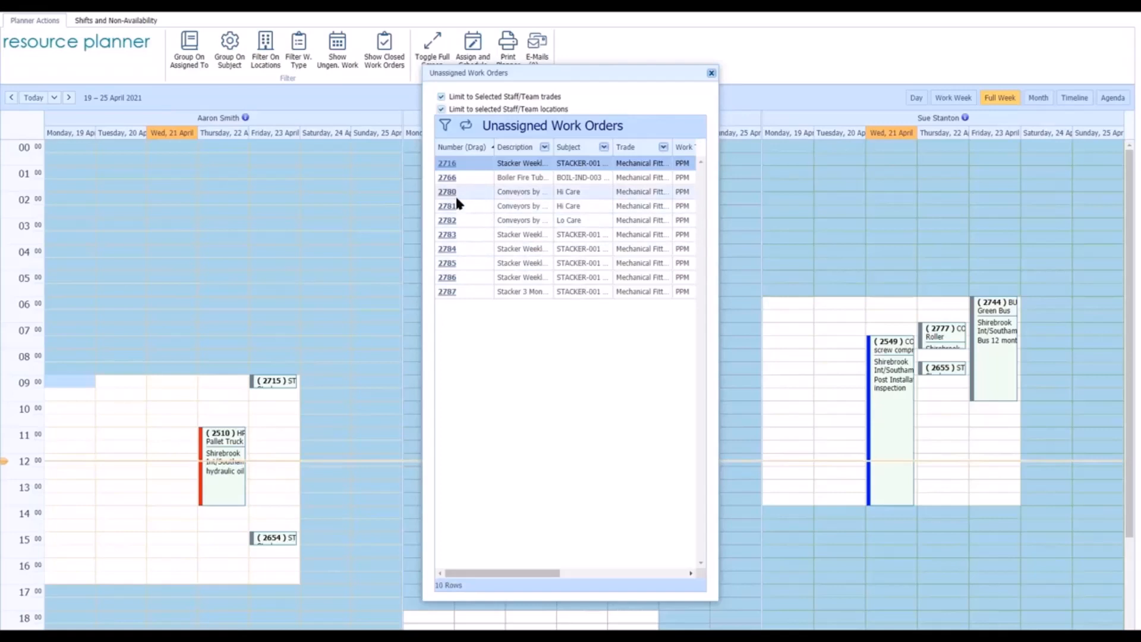
Step: Schedule the first Hi Care conveyor work order for Thursday 22 April at 09:30, assign the BOIL-IND-003 boiler order, and close the unassigned list
left_click_drag(449, 197, 948, 401)
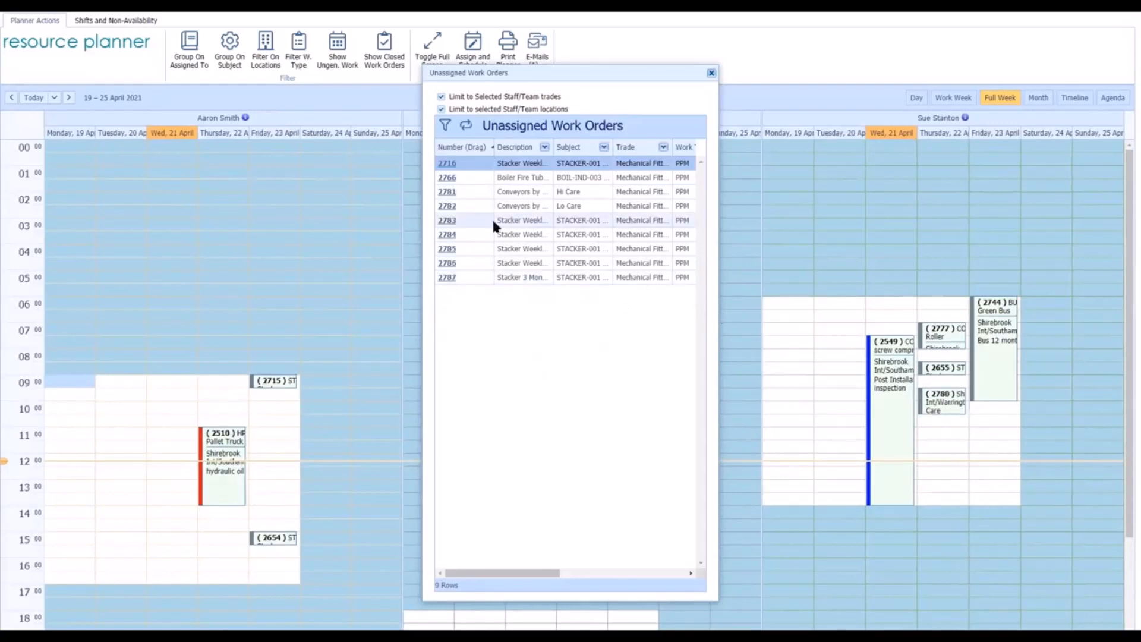
left_click_drag(447, 181, 951, 441)
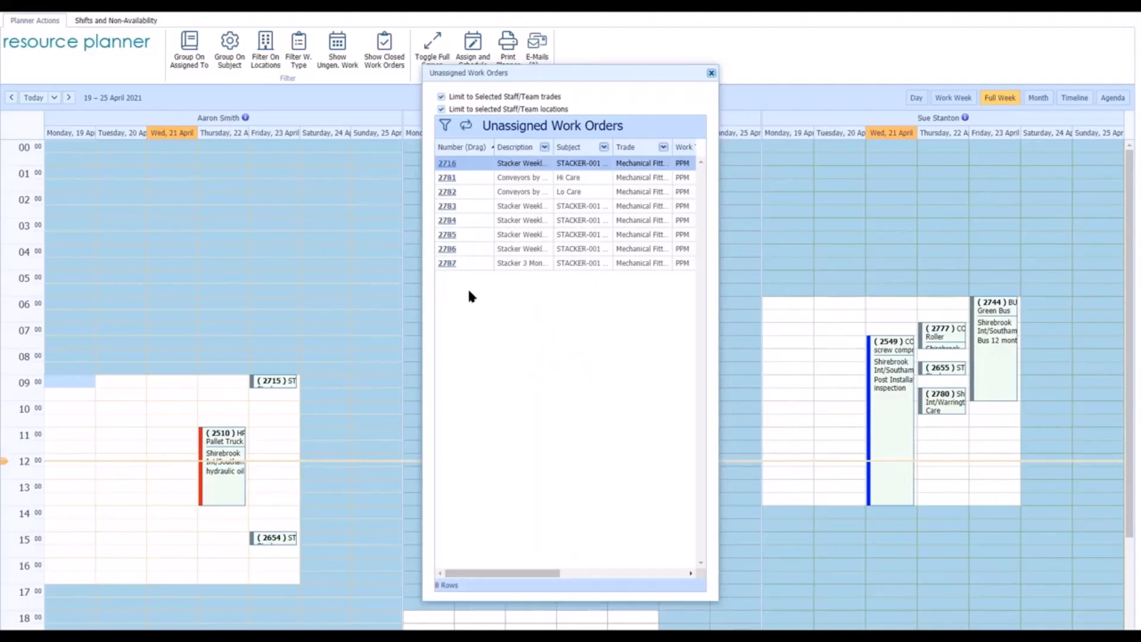
left_click(710, 74)
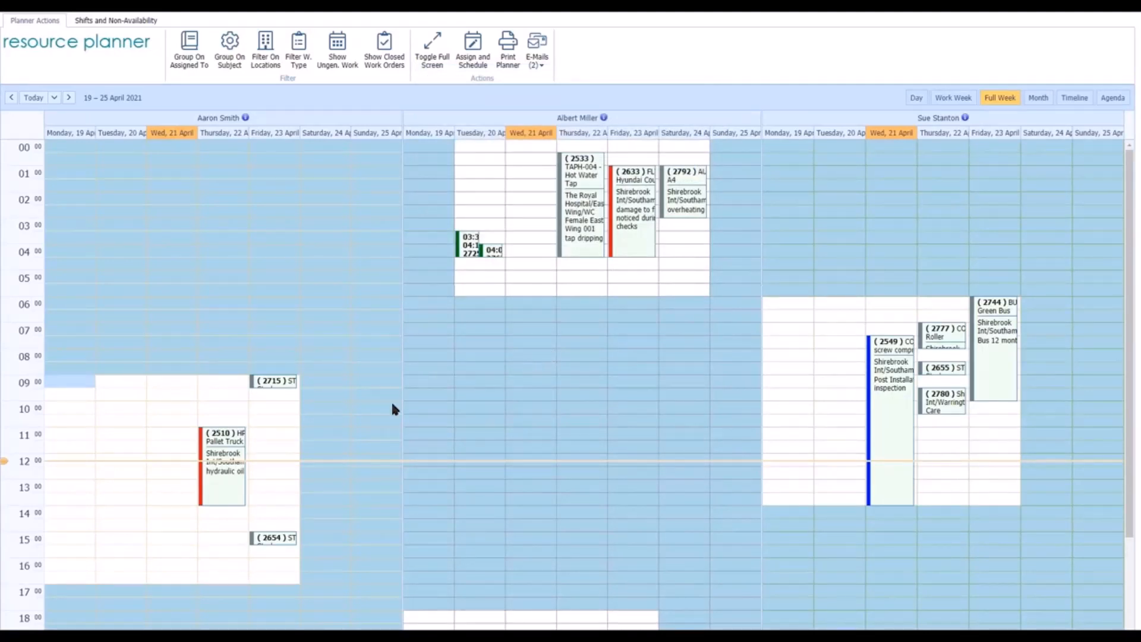
Step: Move Friday's 09:00 stacker work order to Thursday at 15:00, and resize the pallet truck and Hyundai forklift orders to end at 15:00 and 03:30
left_click(283, 386)
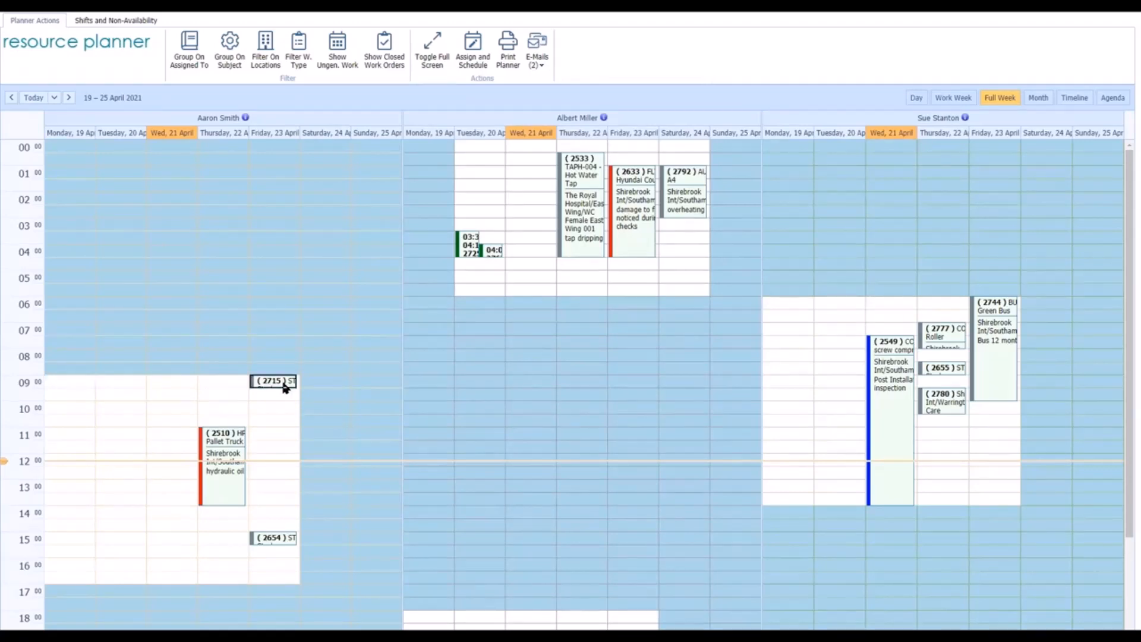
left_click_drag(283, 387, 225, 550)
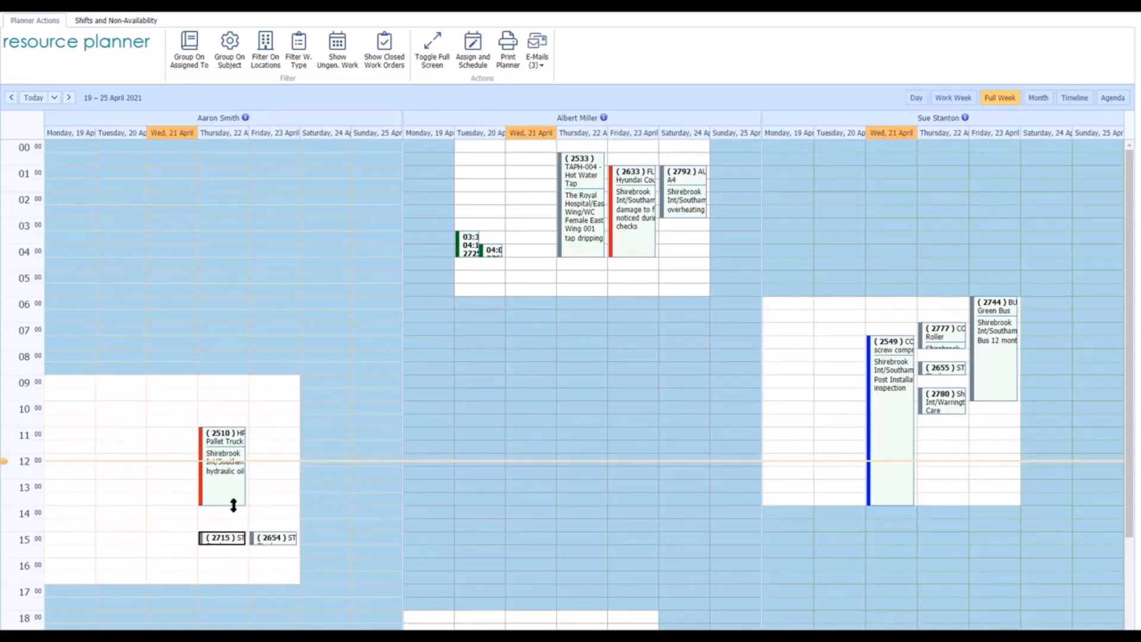
left_click_drag(235, 504, 235, 528)
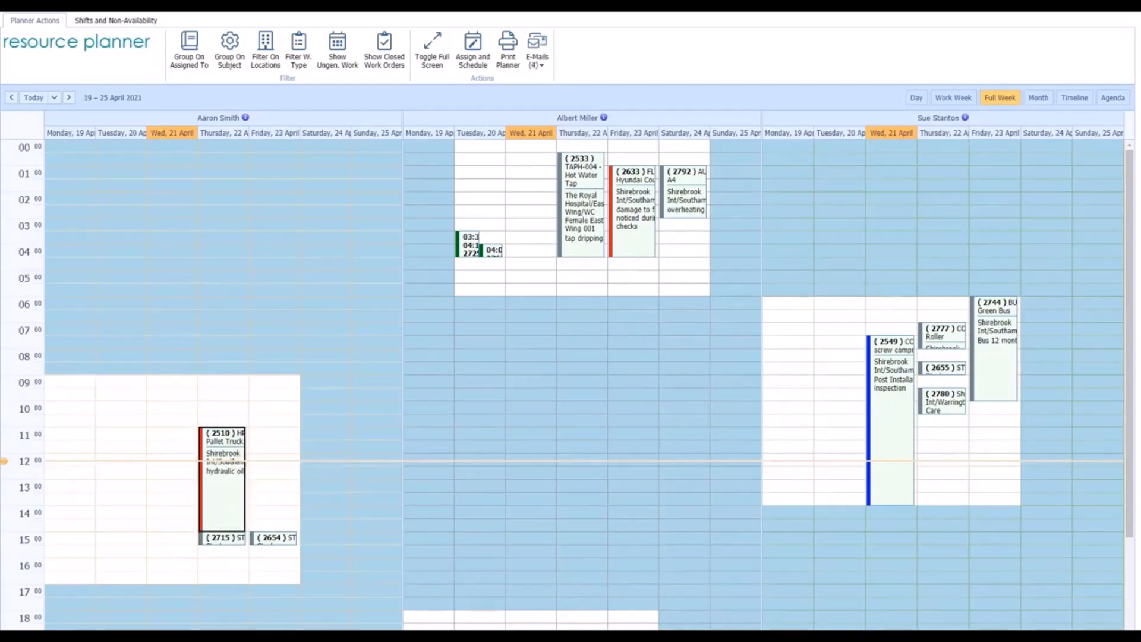
left_click_drag(633, 256, 636, 234)
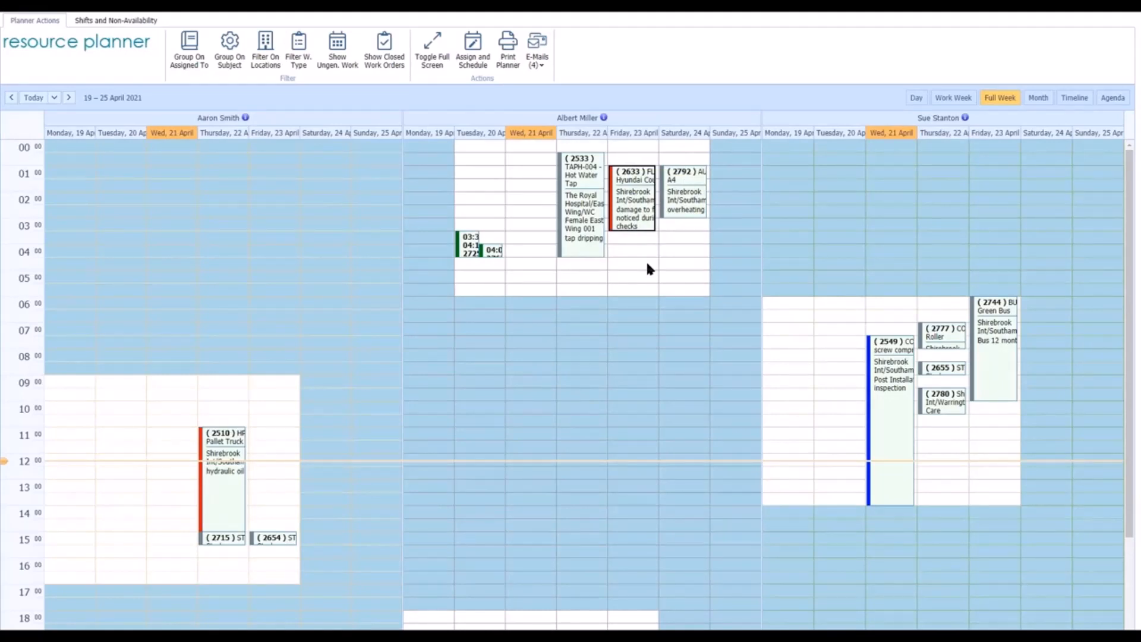
Step: Try to move the screw compressor work order on Wednesday 21 April to an 08:00 start, outside the staff member's hours
left_click(879, 384)
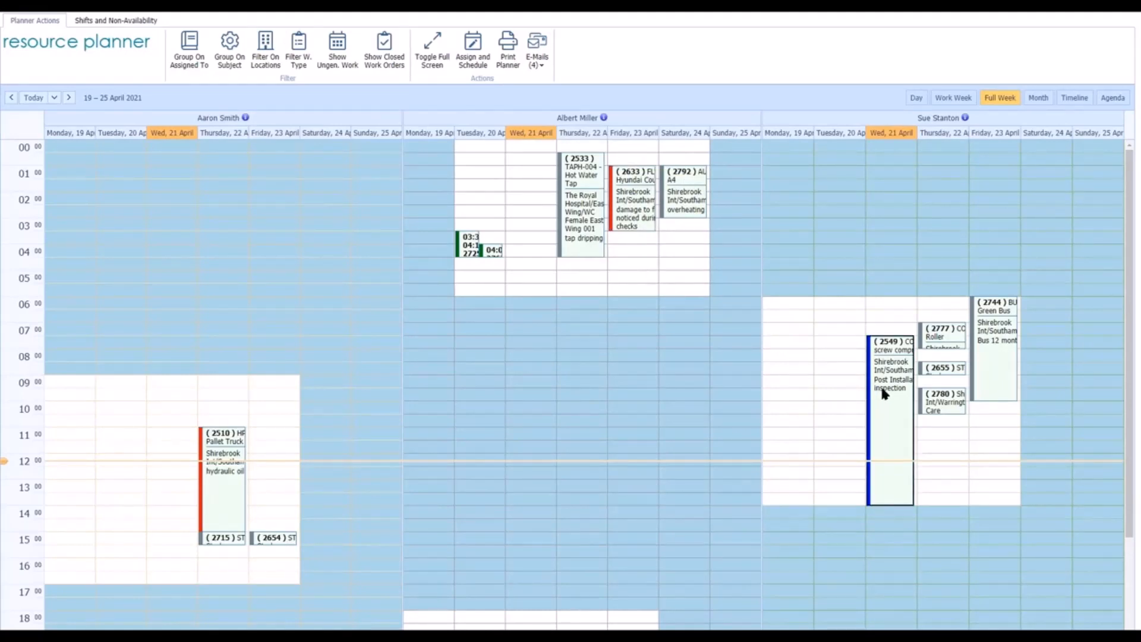
left_click_drag(882, 389, 882, 411)
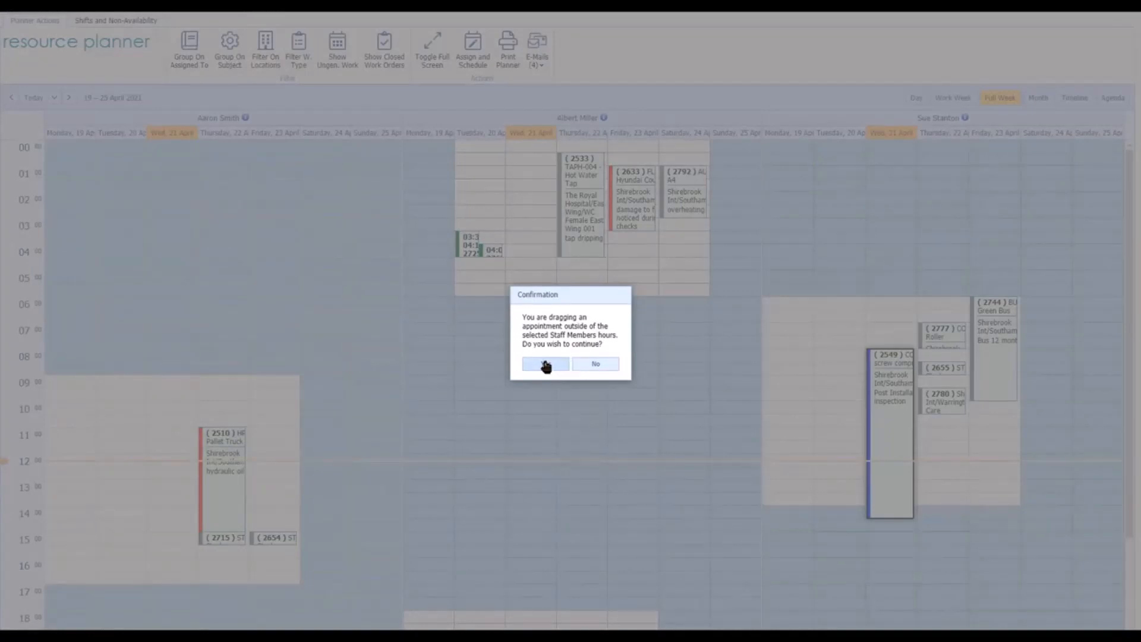
left_click(597, 366)
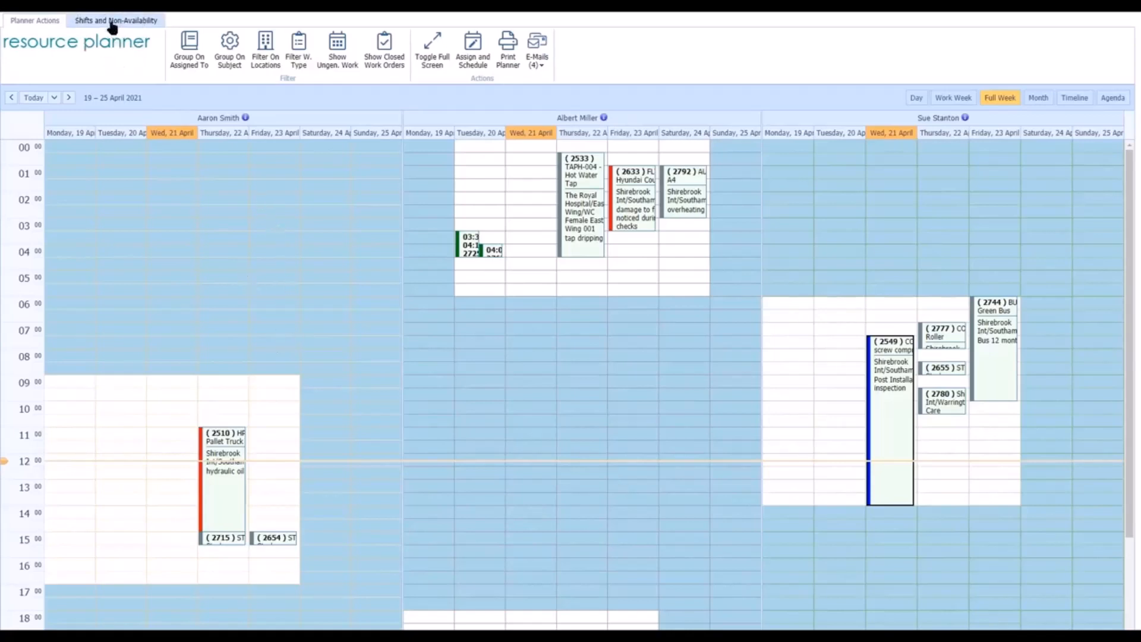
Step: Preview the printed planner, page through the daily sheets from 19 April to 21 April 2021, and close the preview
left_click(507, 68)
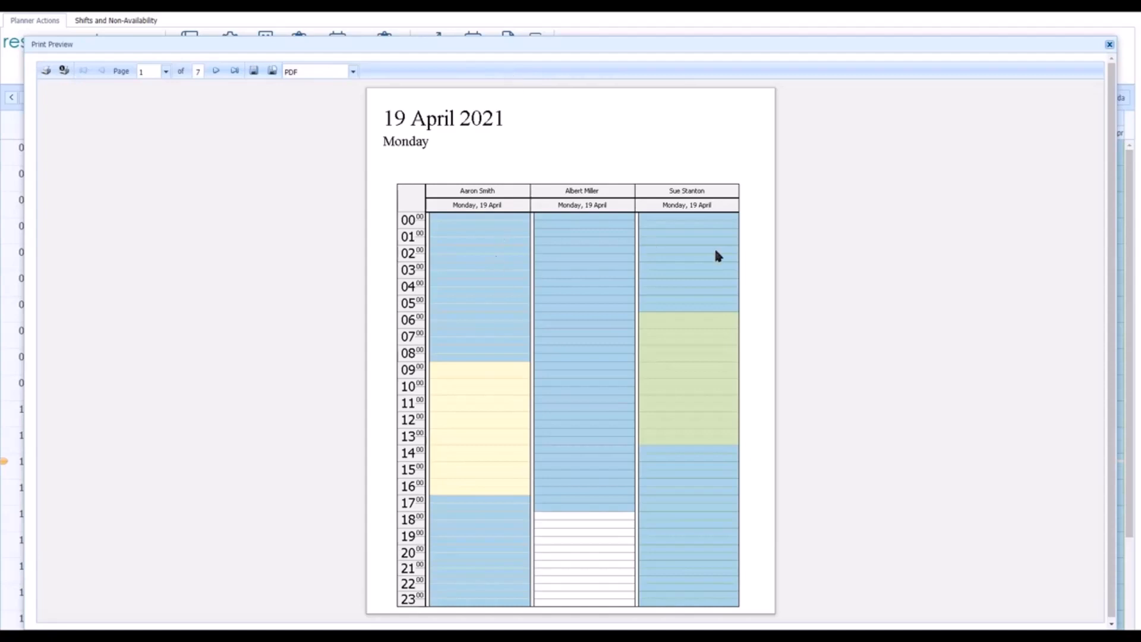
left_click(216, 71)
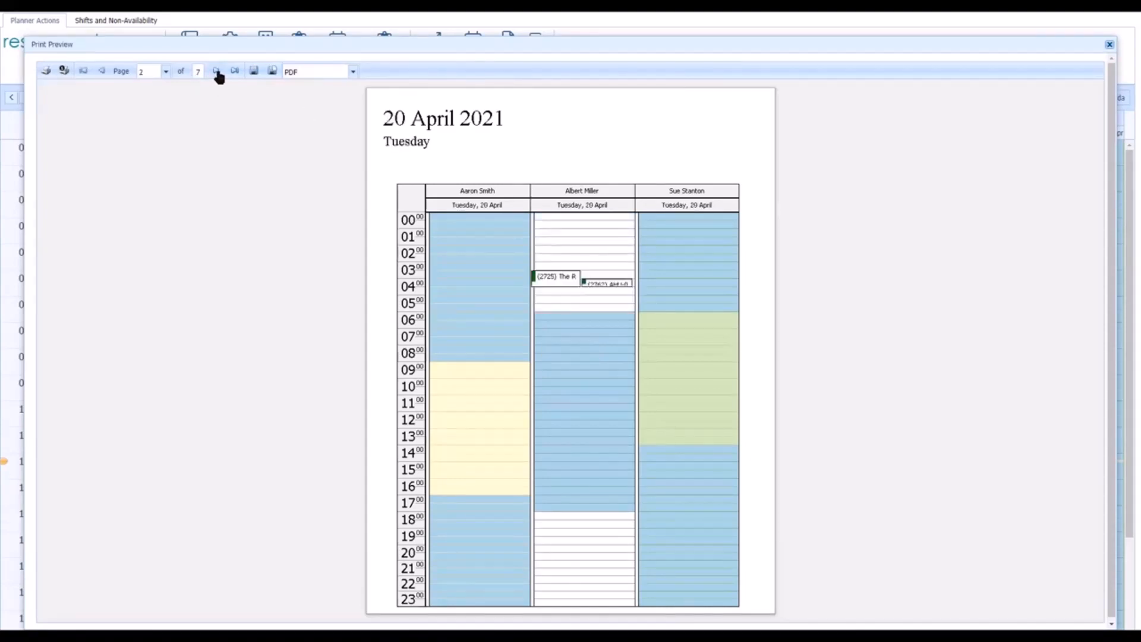
left_click(217, 72)
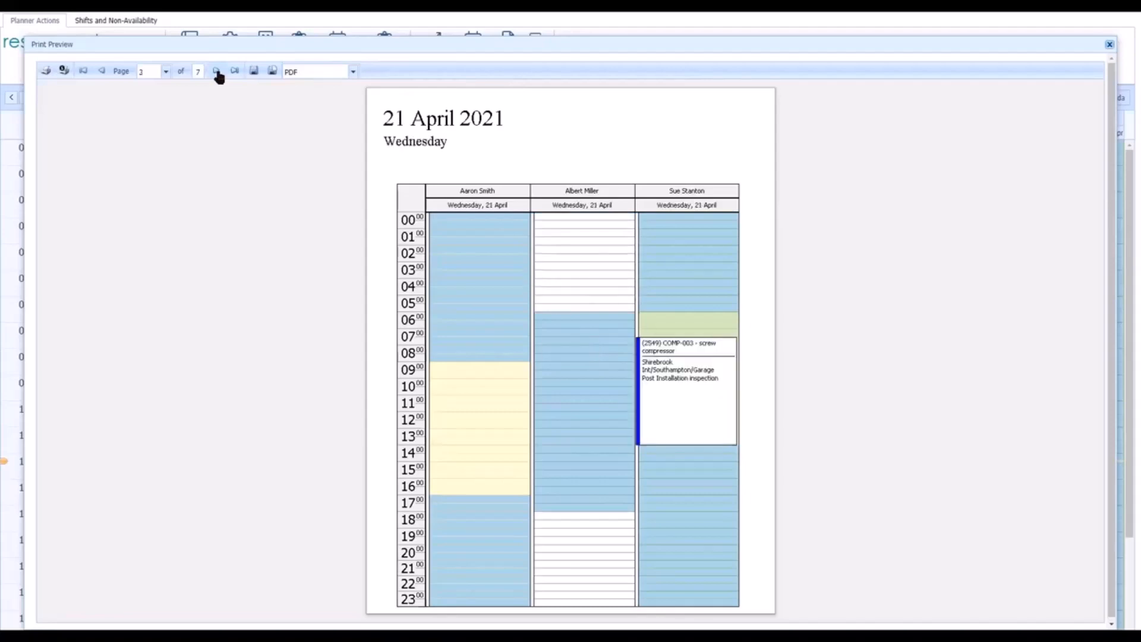
left_click(217, 72)
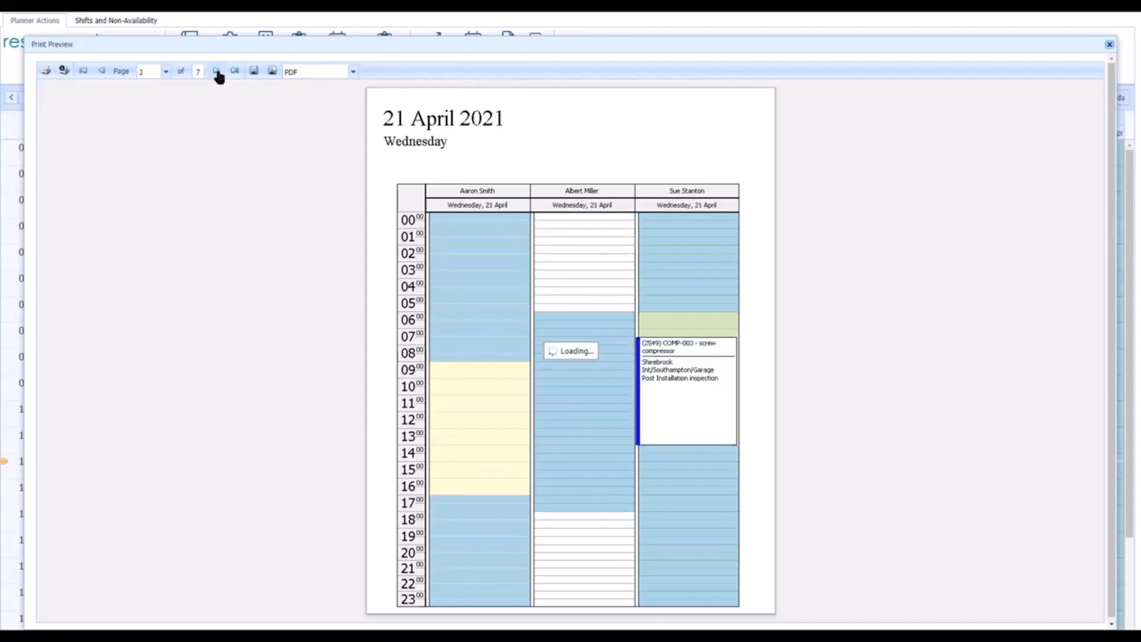
left_click(1109, 46)
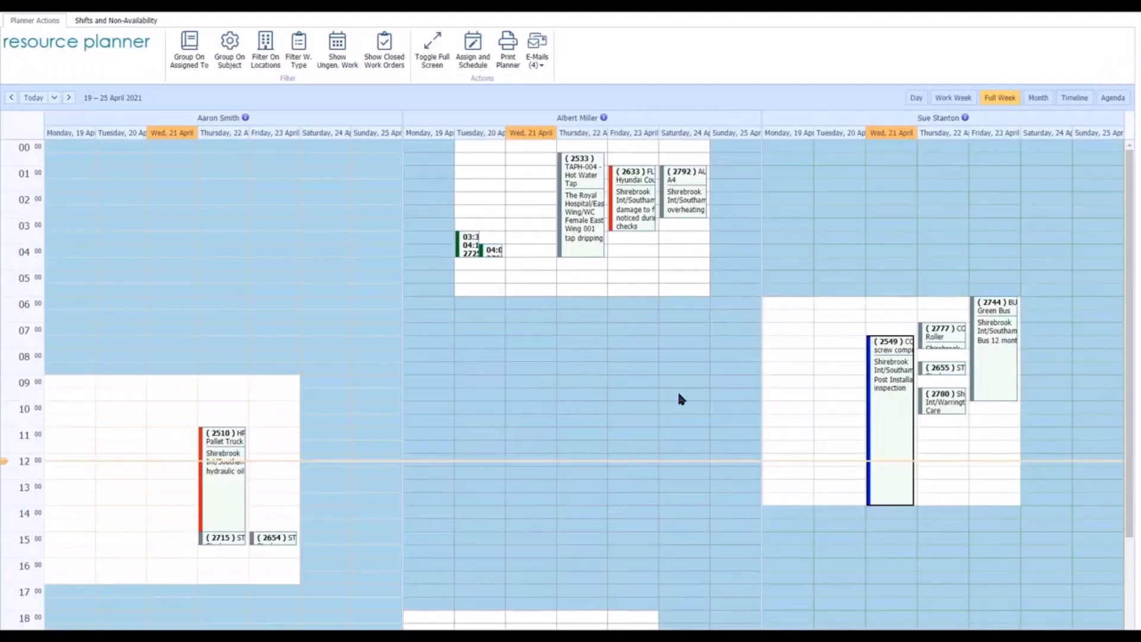
Step: Send the pending e-mails for the changed work orders
left_click(541, 70)
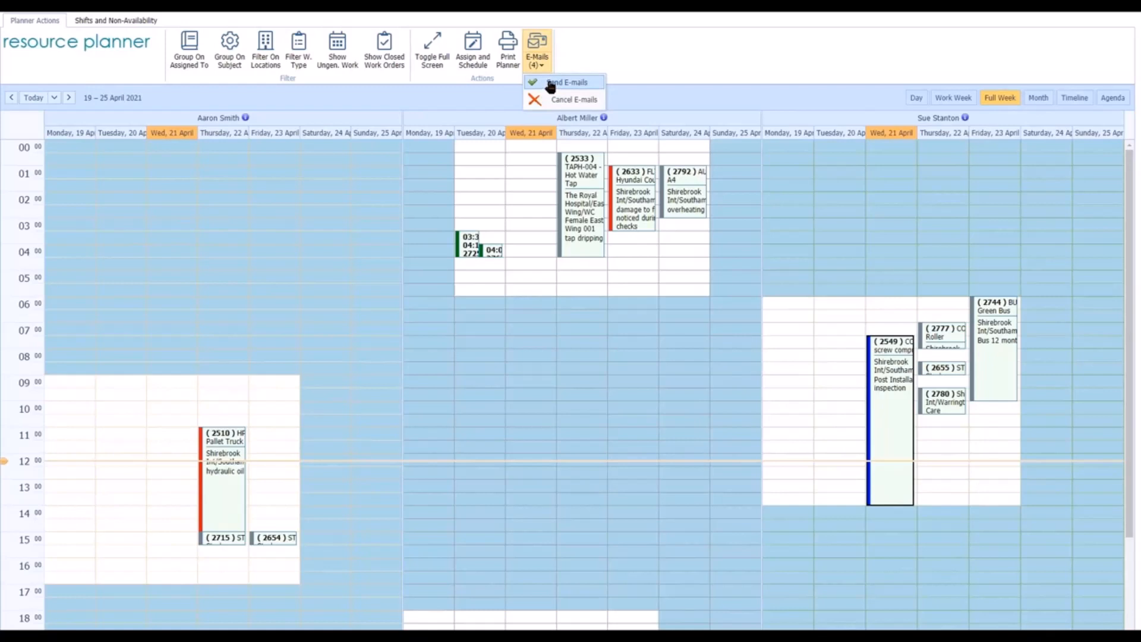
left_click(551, 85)
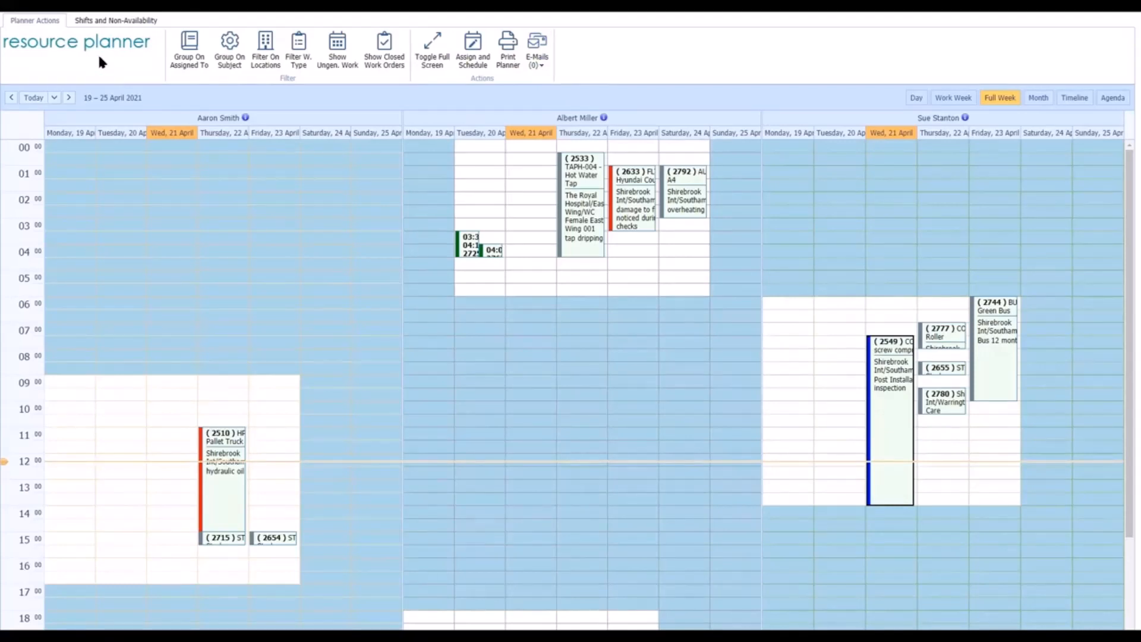
Step: Review the start and end hours of each day in the core staff hours period from 02/01/2017, and close the core hours
left_click(121, 22)
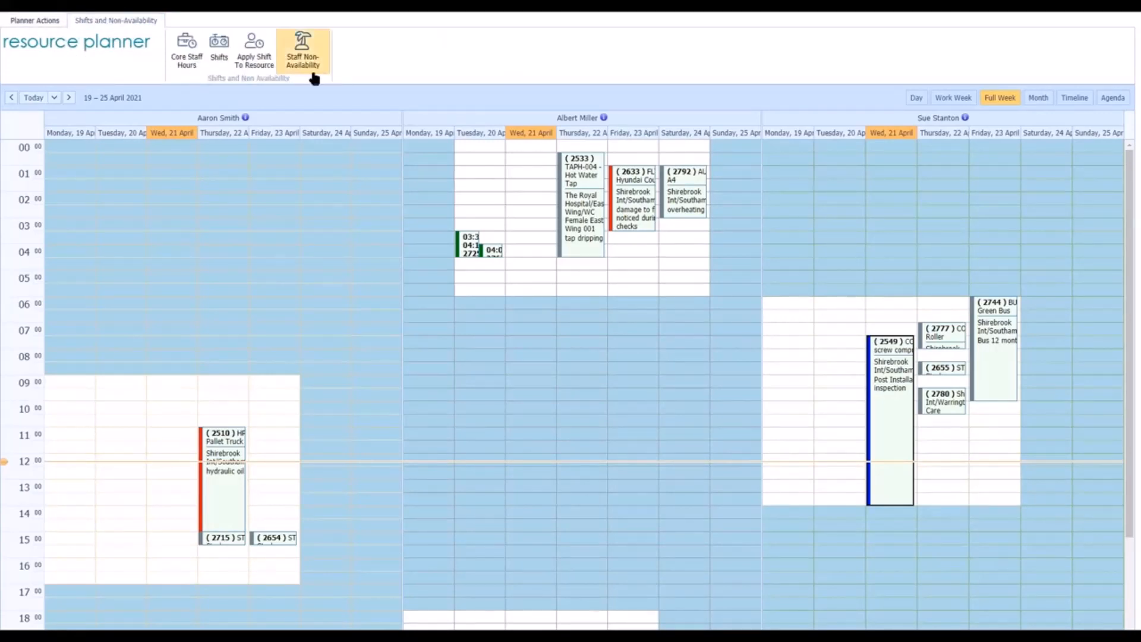
left_click(185, 69)
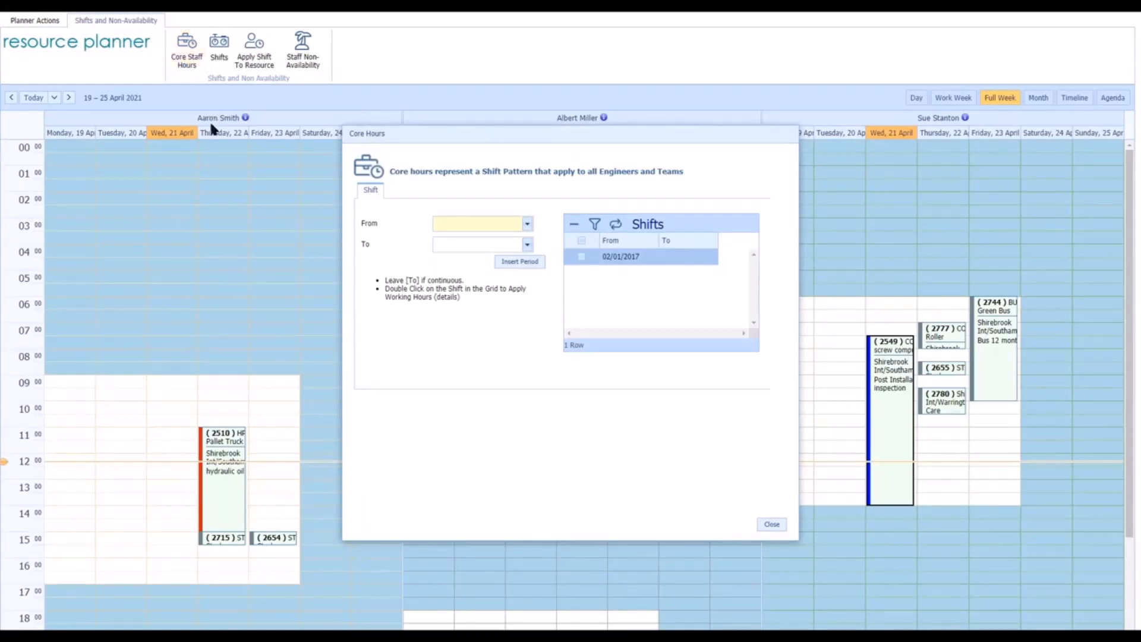
double_click(615, 256)
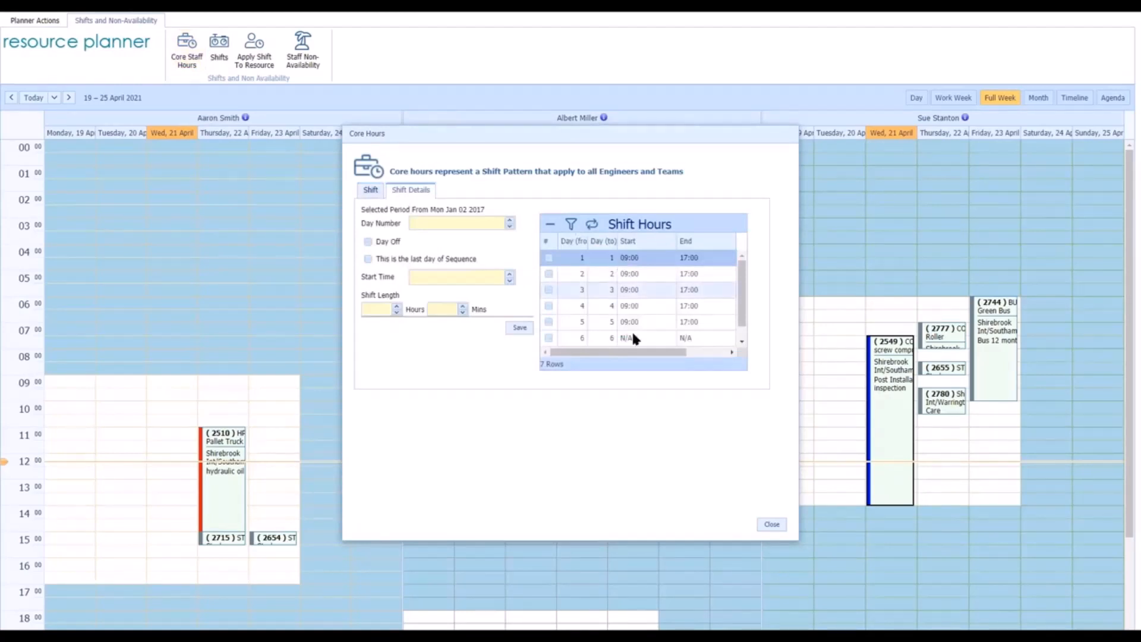
scroll(618, 326, "down", 1)
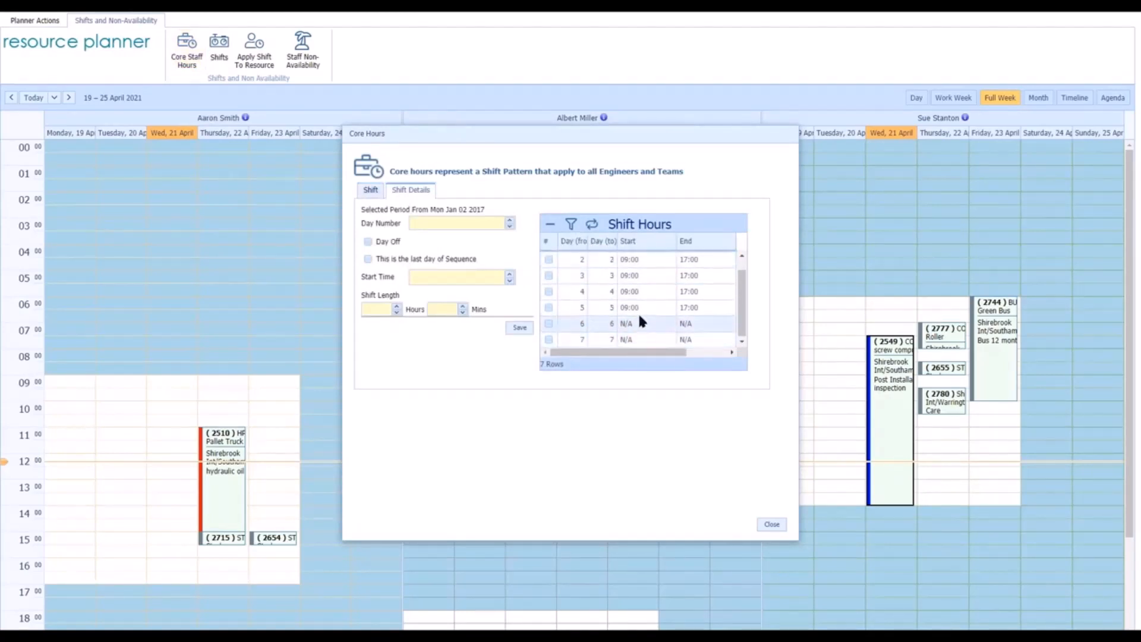
scroll(637, 312, "up", 1)
left_click(577, 262)
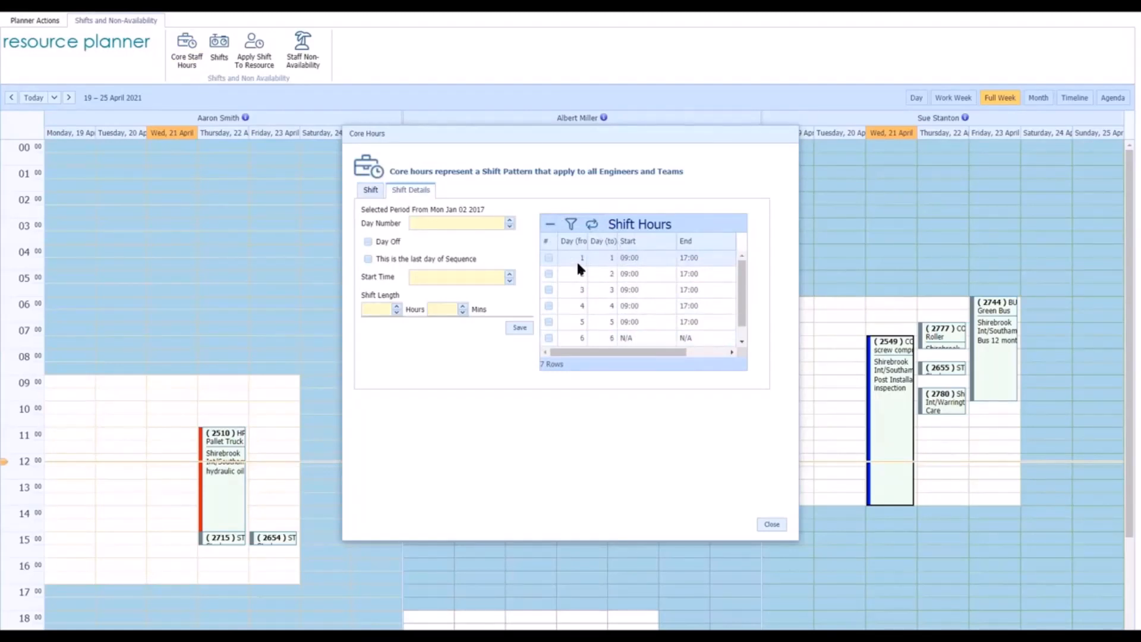
left_click(656, 262)
scroll(656, 339, "down", 1)
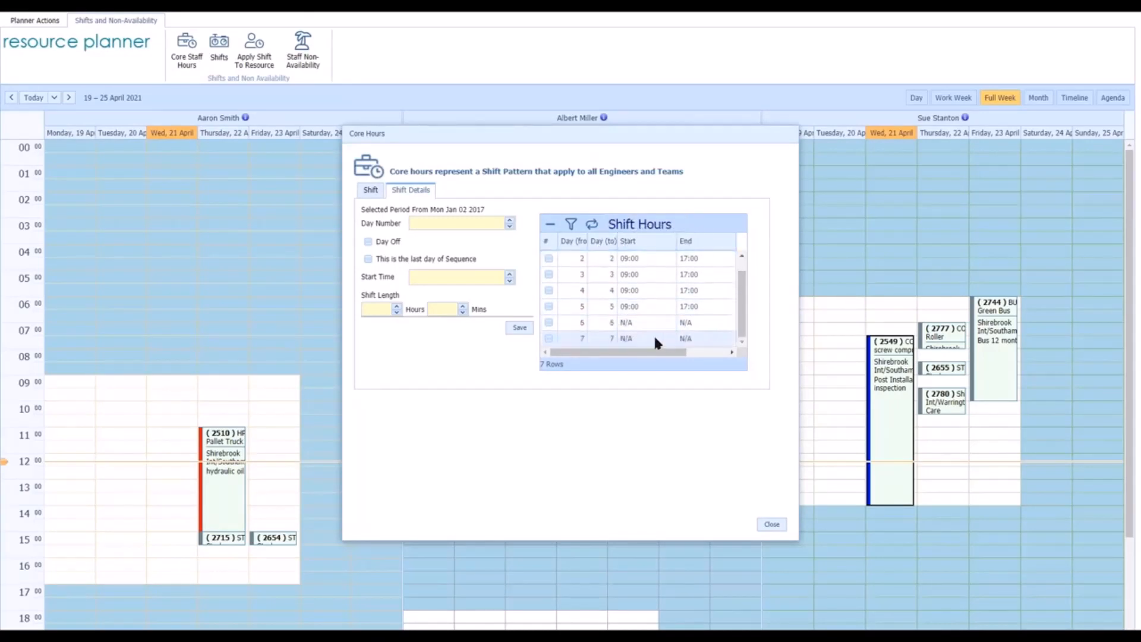
left_click(772, 525)
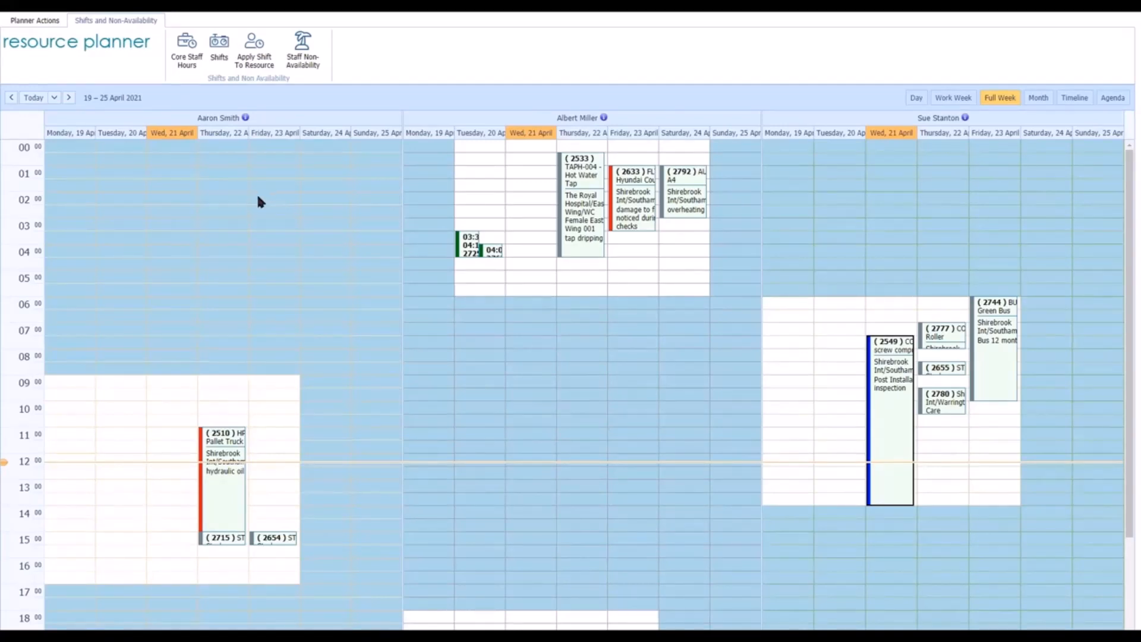
Step: Open the existing Blue Shift pattern for editing and show the shift details of its 01/01/1900 period
left_click(225, 59)
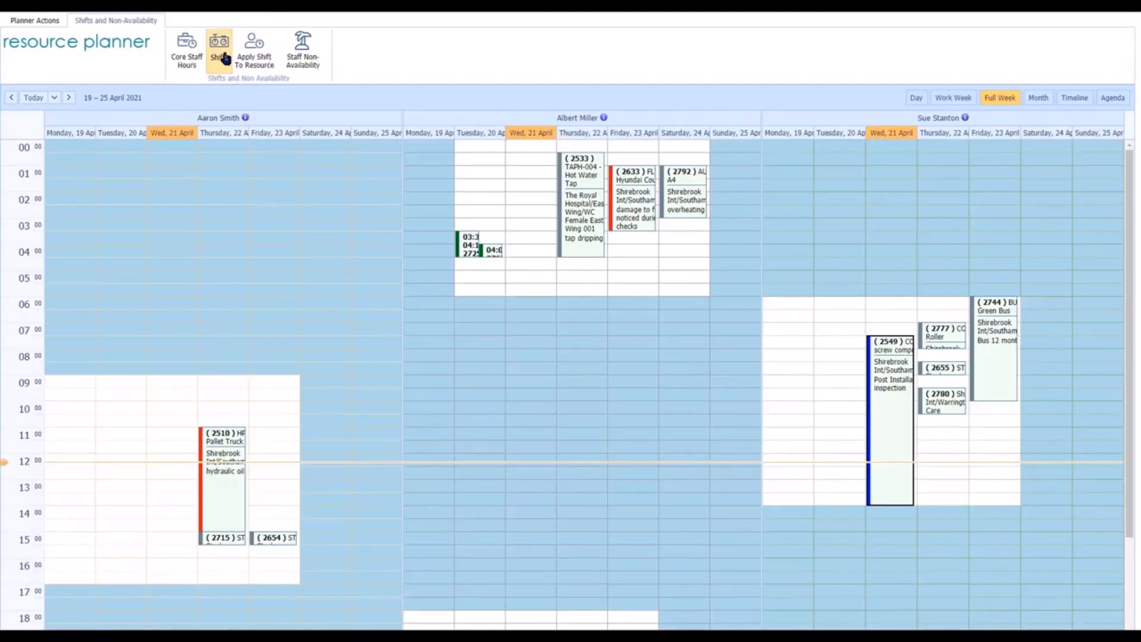
left_click(224, 59)
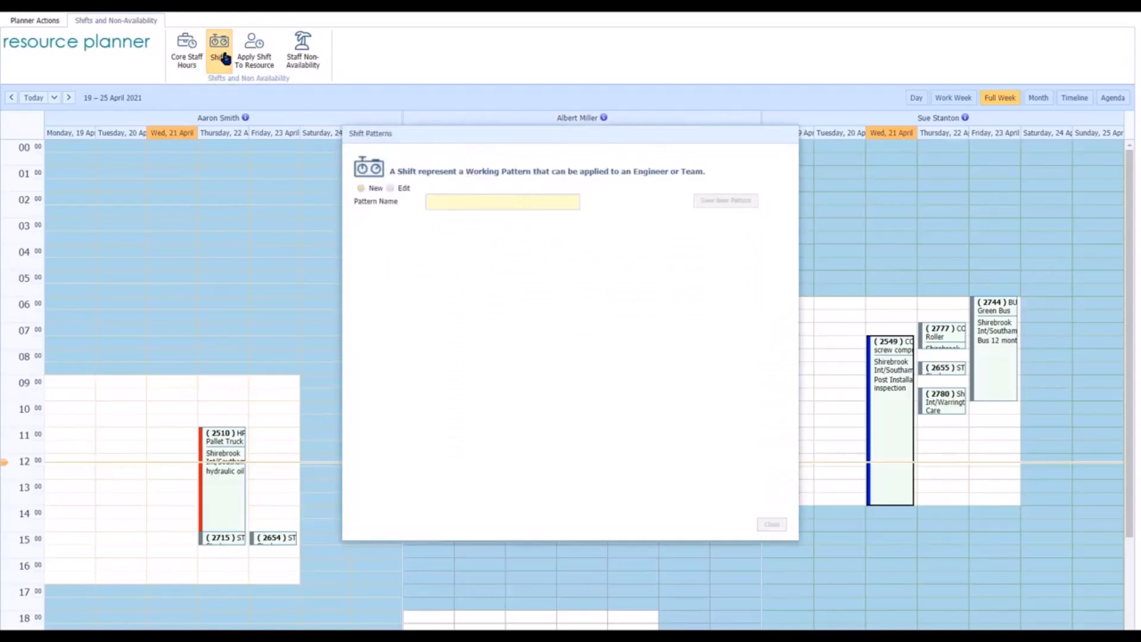
left_click(390, 188)
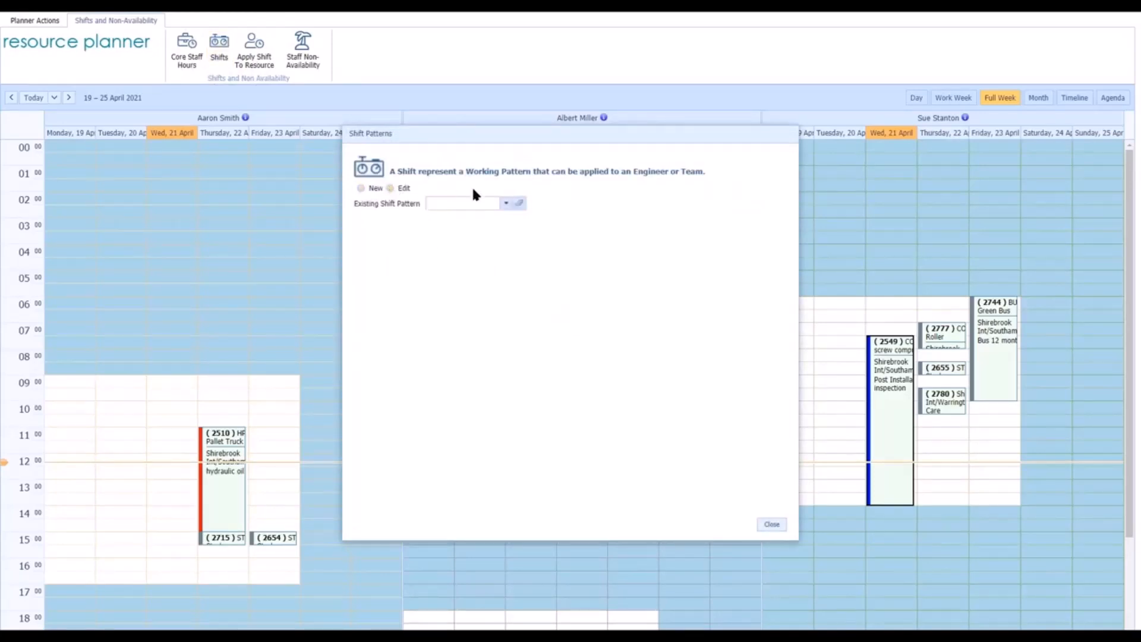
left_click(505, 202)
left_click(452, 246)
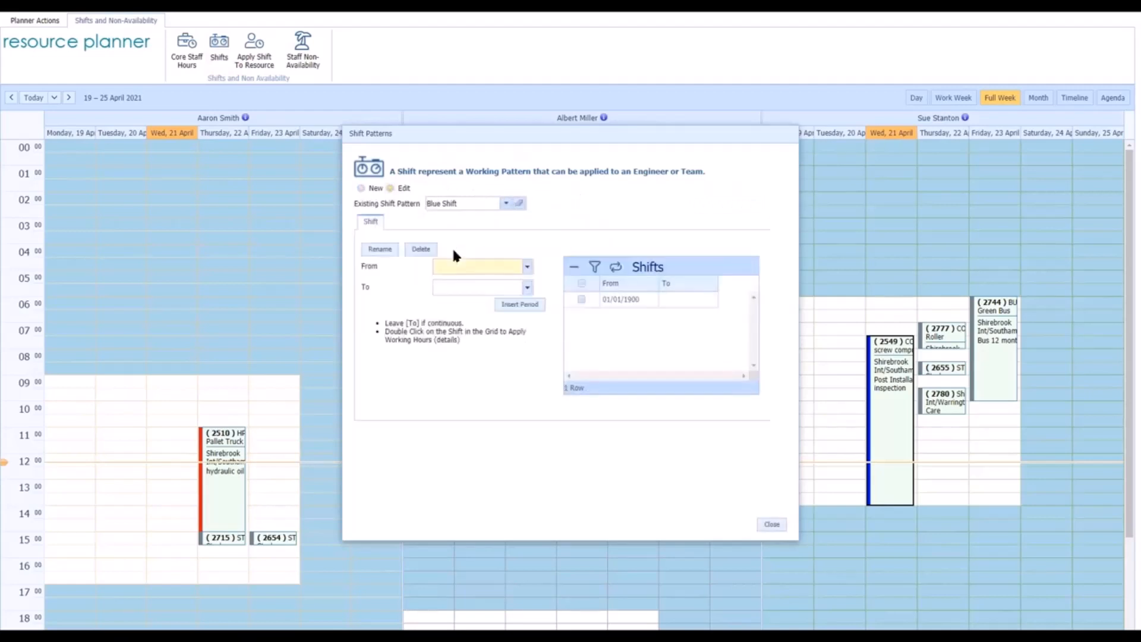
double_click(624, 299)
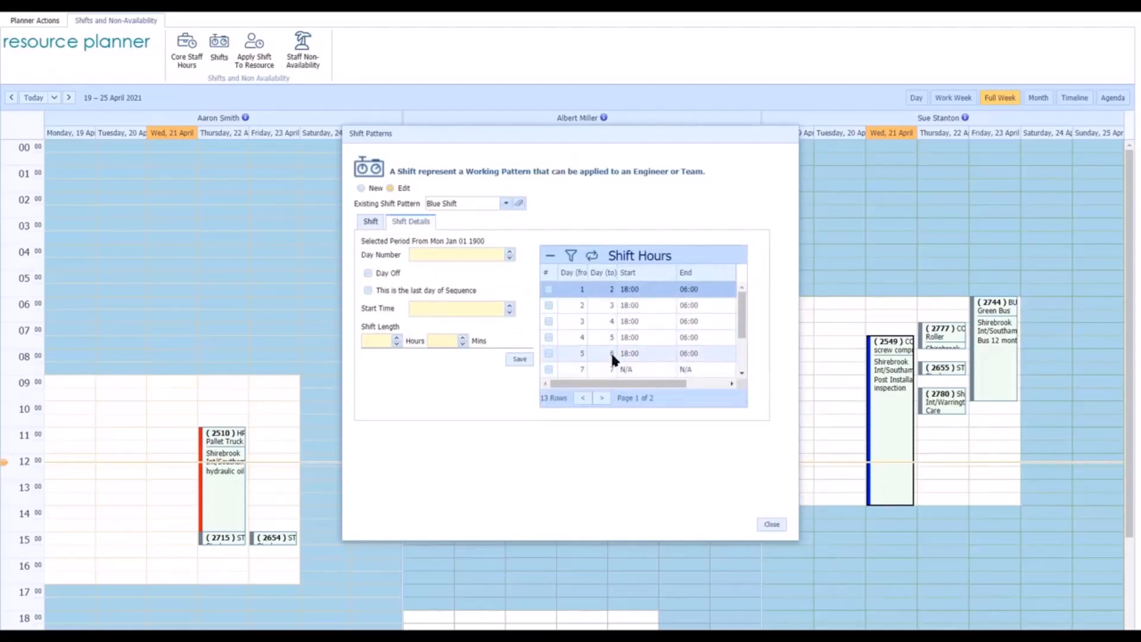
Step: Examine both pages of the Blue Shift hours, covering the day numbers and start and end times, and close the shift patterns
scroll(611, 351, "down", 2)
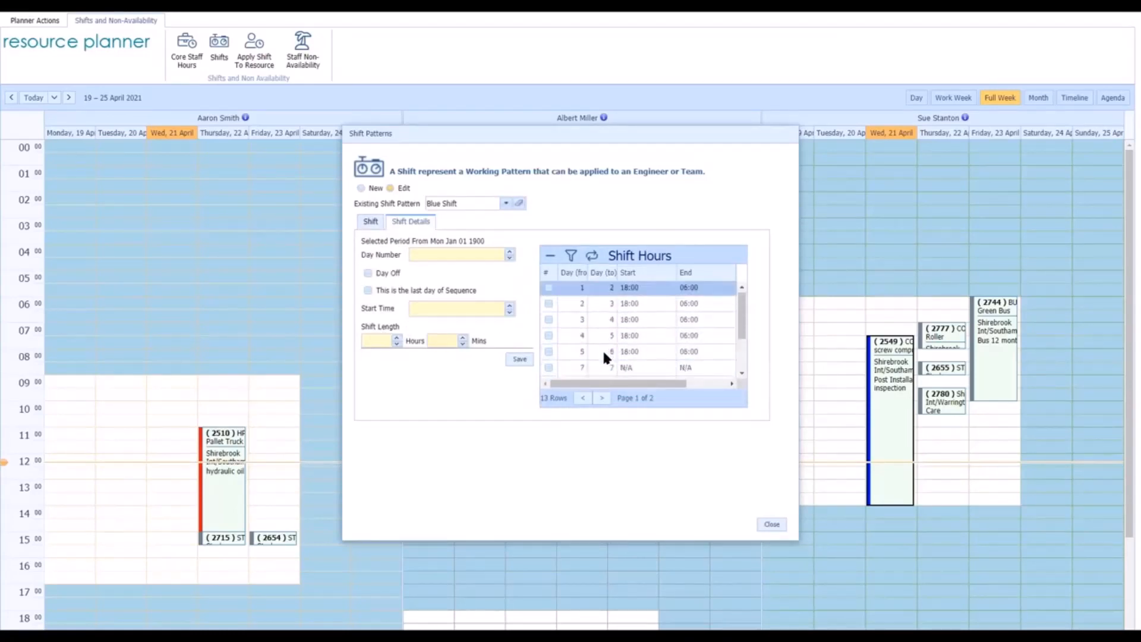
left_click(601, 398)
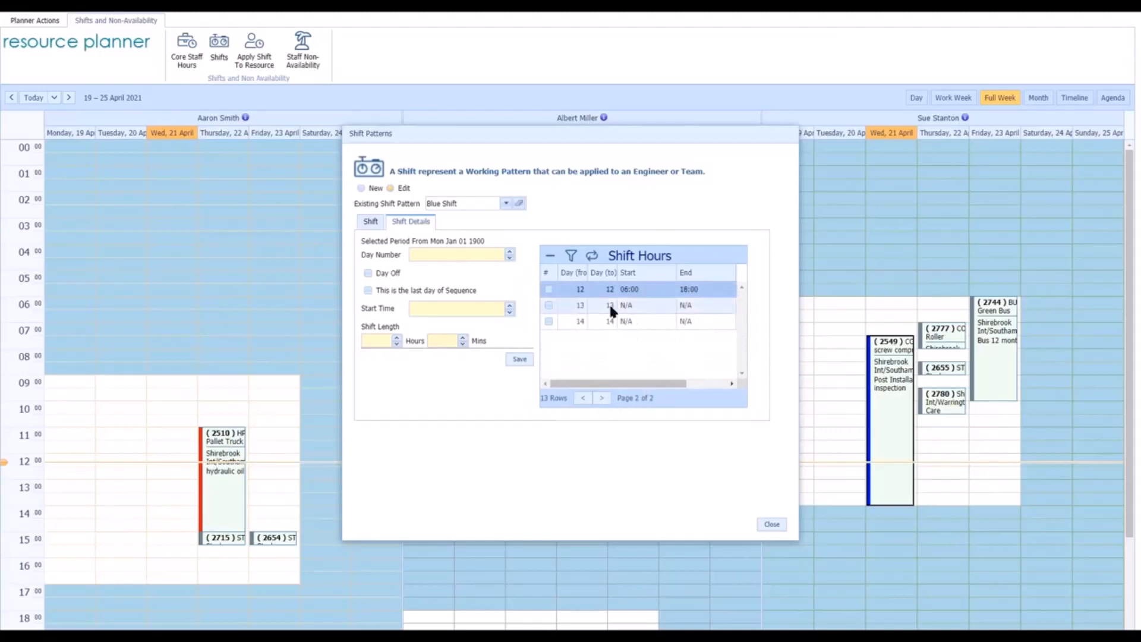
left_click(583, 398)
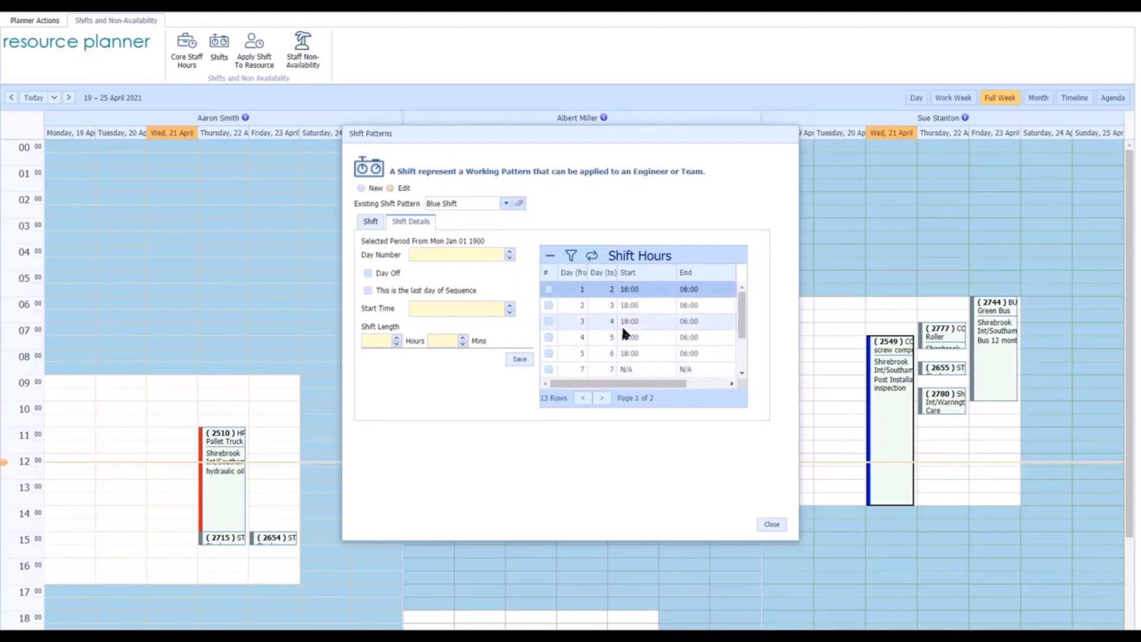
left_click(687, 289)
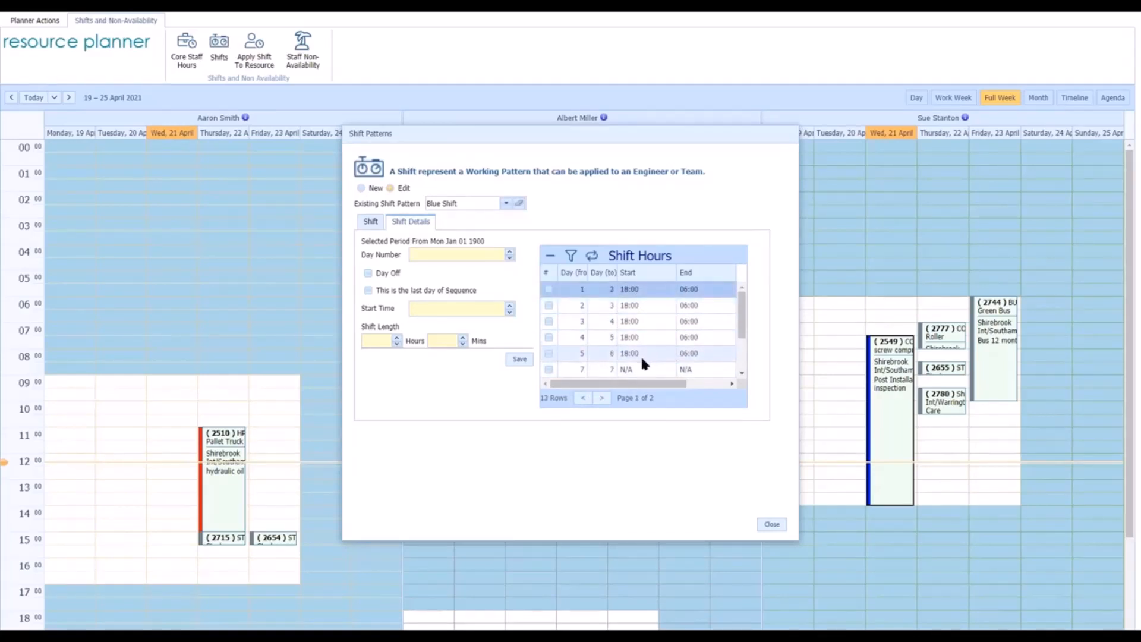
scroll(638, 369, "down", 2)
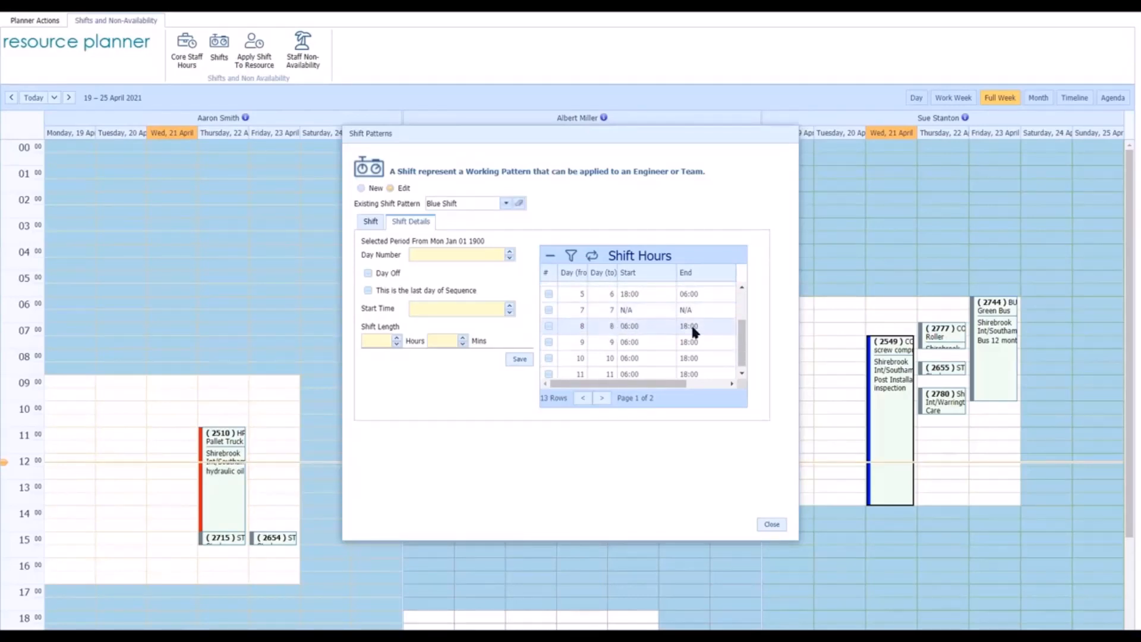
left_click(601, 398)
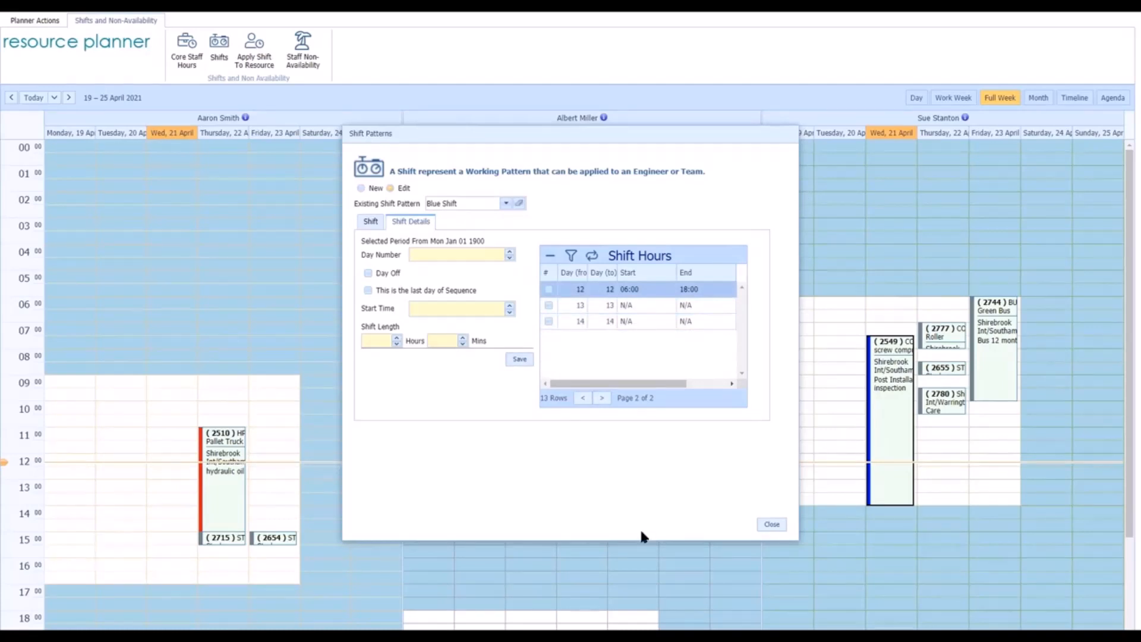
left_click(771, 525)
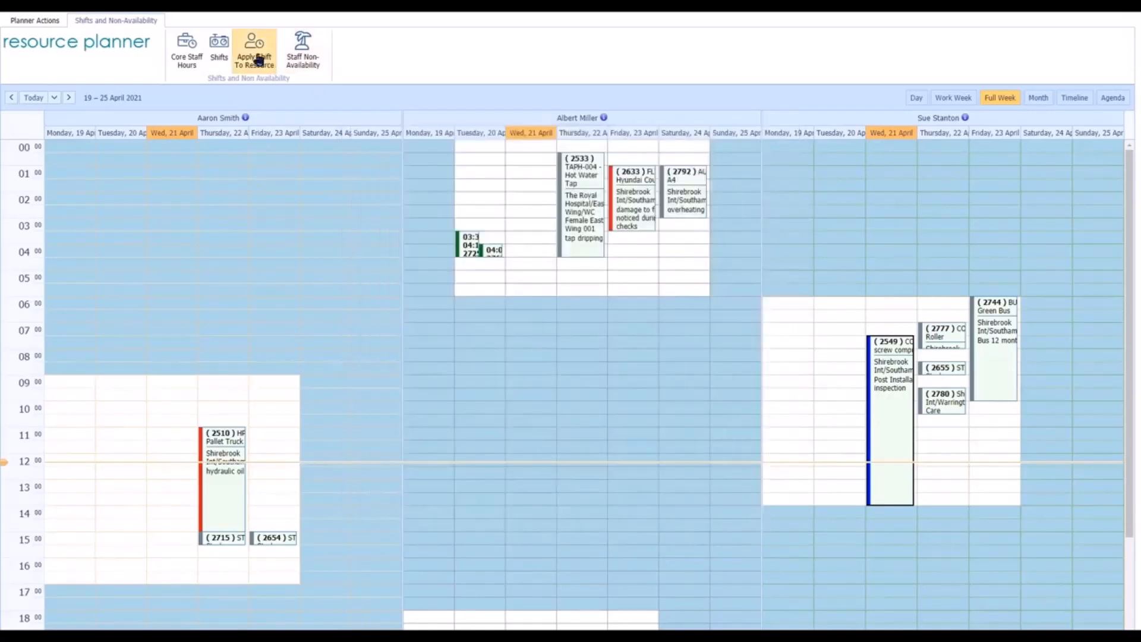
Step: Prepare a shift assignment for a staff member without applied shifts, choosing Blue Shift with a From date of 26/04/2021
left_click(257, 59)
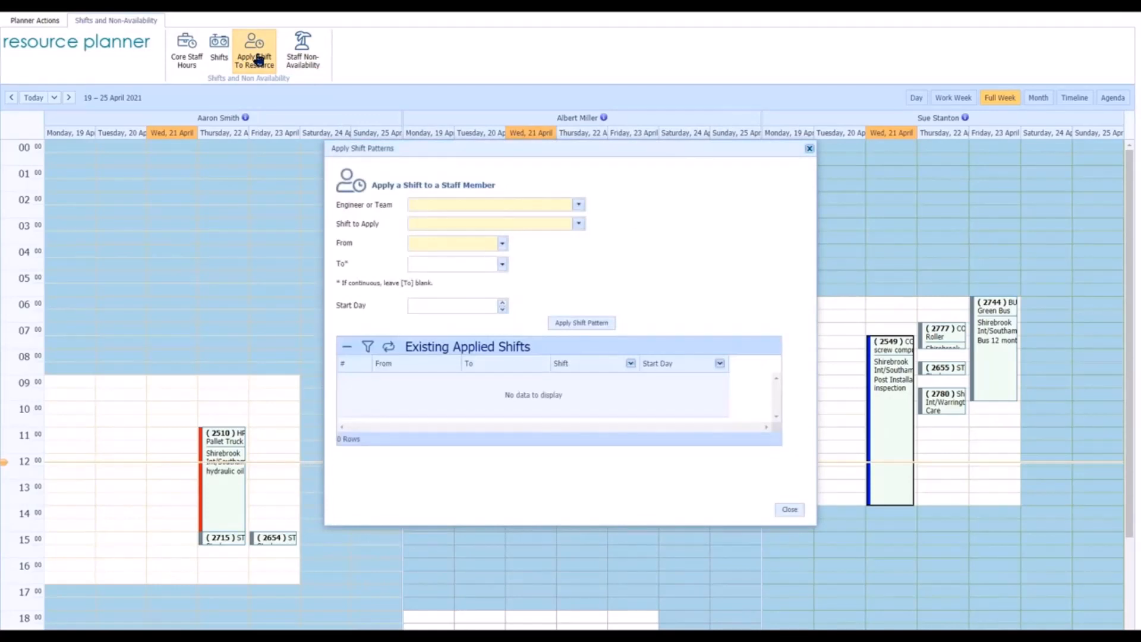
left_click(578, 205)
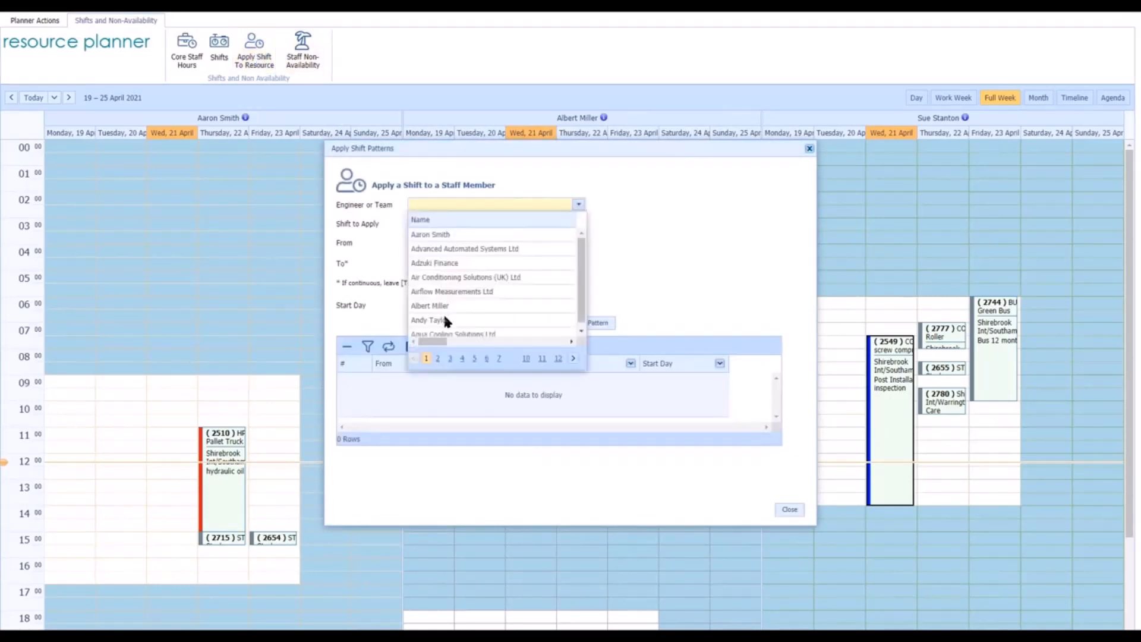
left_click(443, 312)
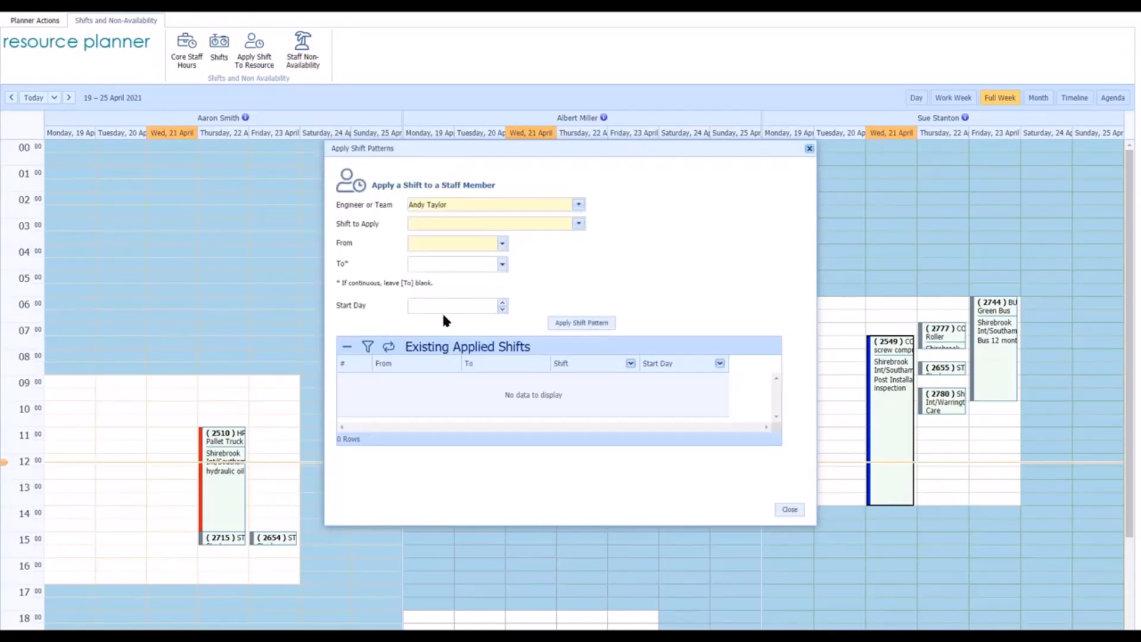
left_click(578, 224)
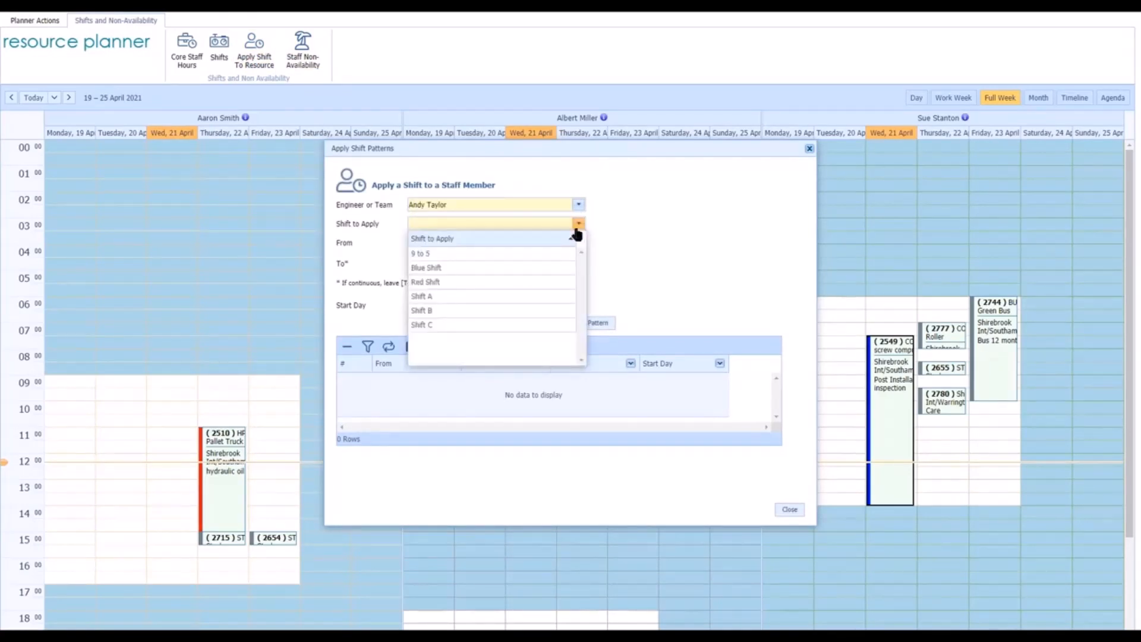
left_click(428, 268)
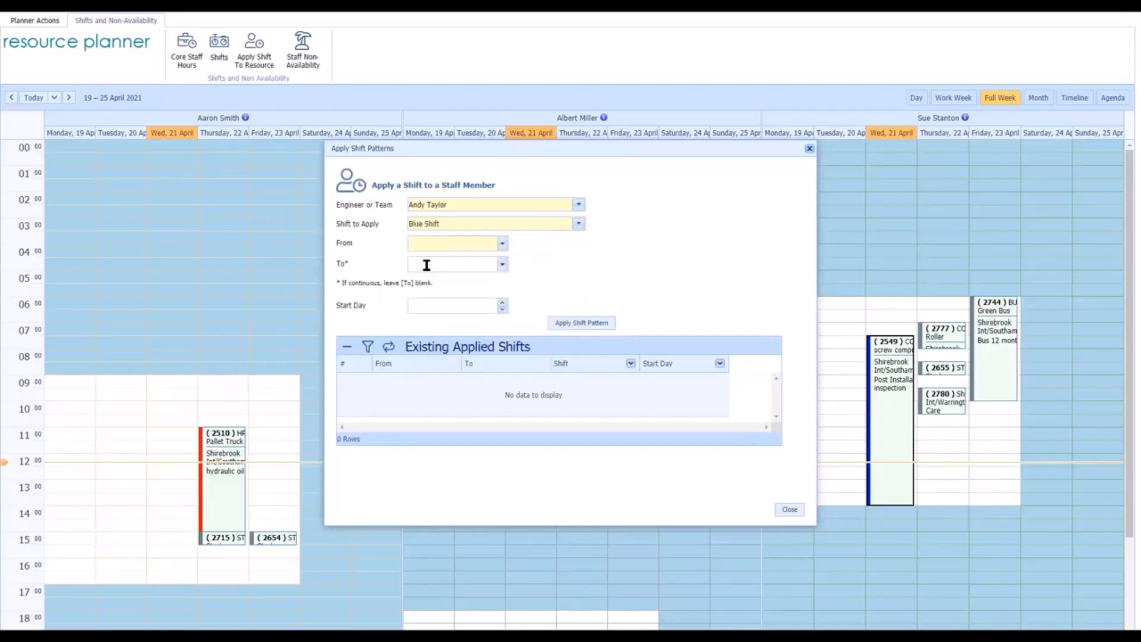
left_click(503, 244)
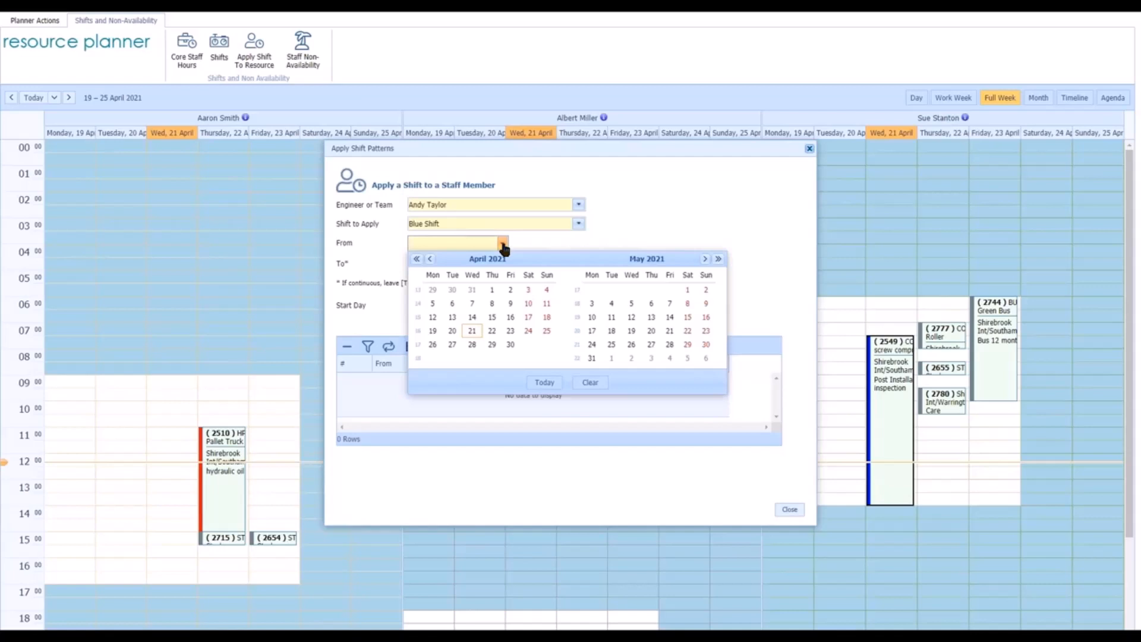
left_click(432, 346)
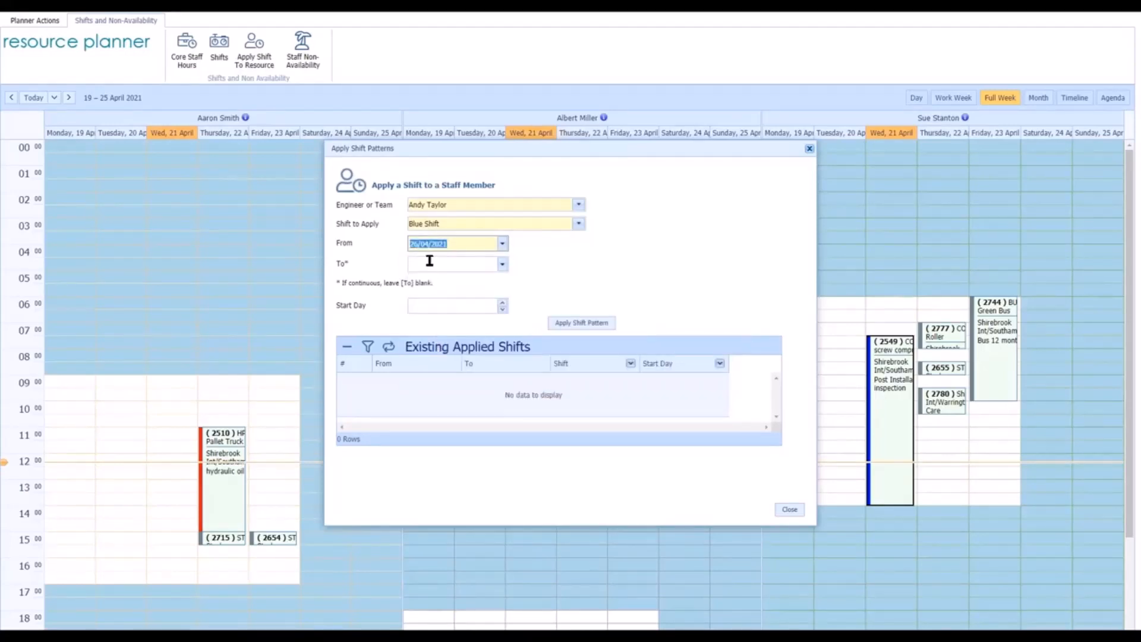
Step: Leave the shift's To date blank, set the Start Day to 7, apply the shift pattern and close the assignment form
left_click(503, 263)
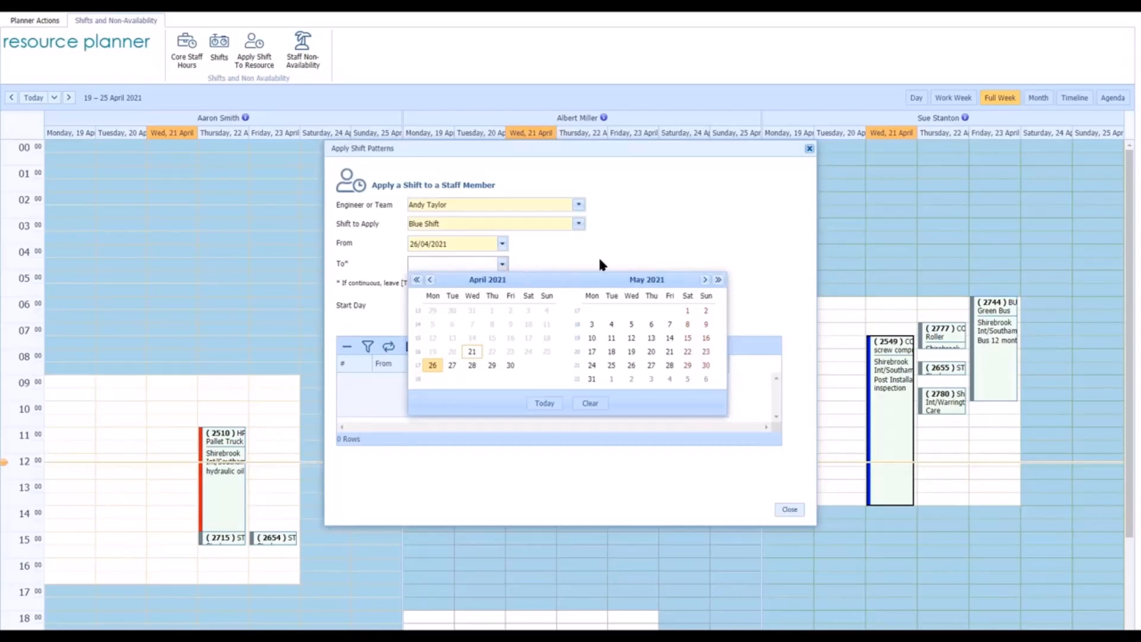
left_click(671, 226)
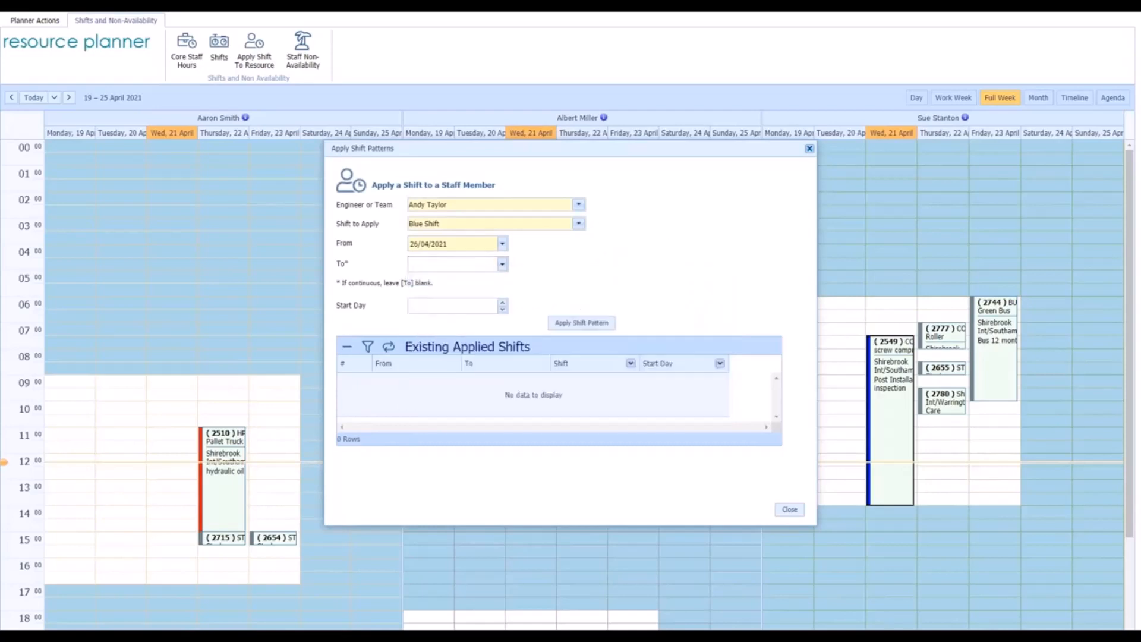
left_click(450, 309)
left_click(428, 244)
type("7")
left_click(582, 323)
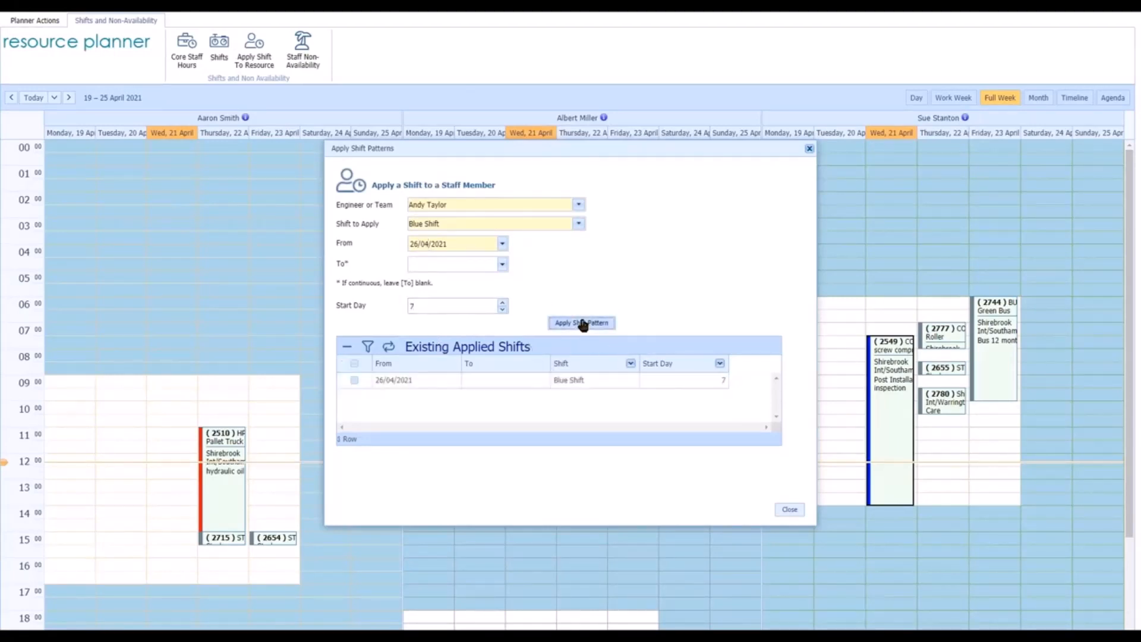
left_click(790, 510)
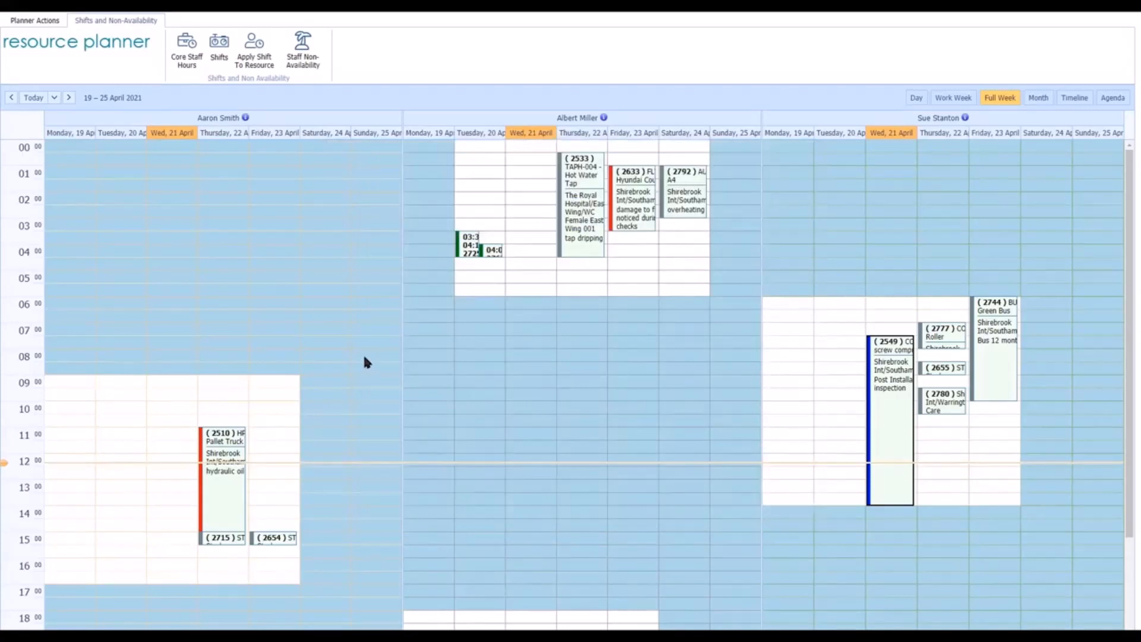
Step: Replace the middle staff member in the planner grouping with the one given Blue Shift, and show the week 26 April – 02 May 2021
left_click(33, 21)
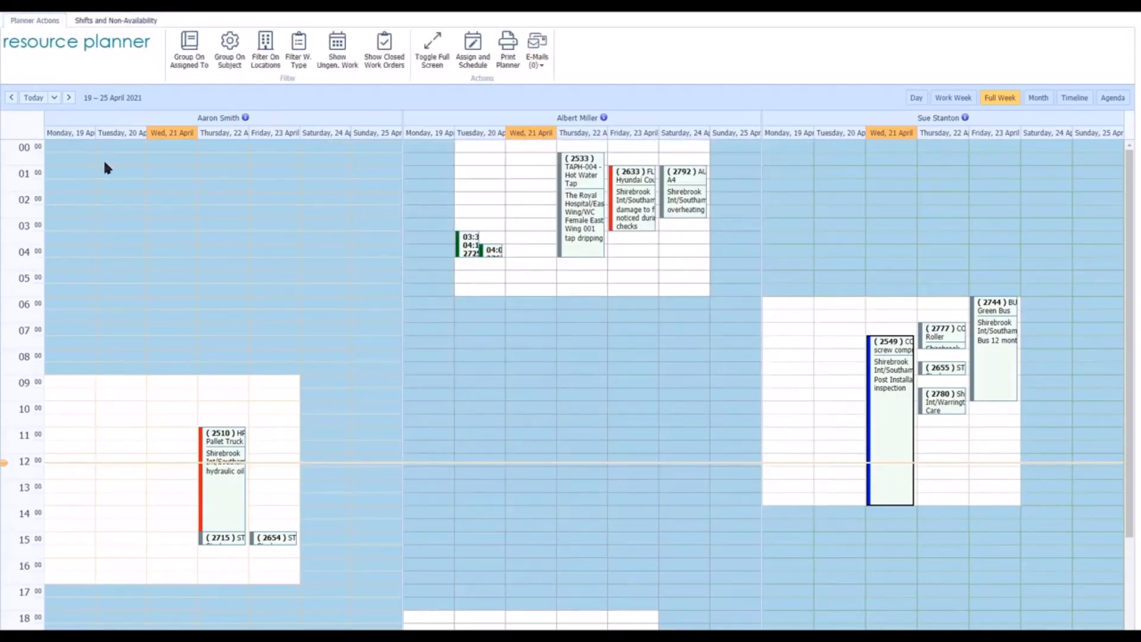
left_click(197, 55)
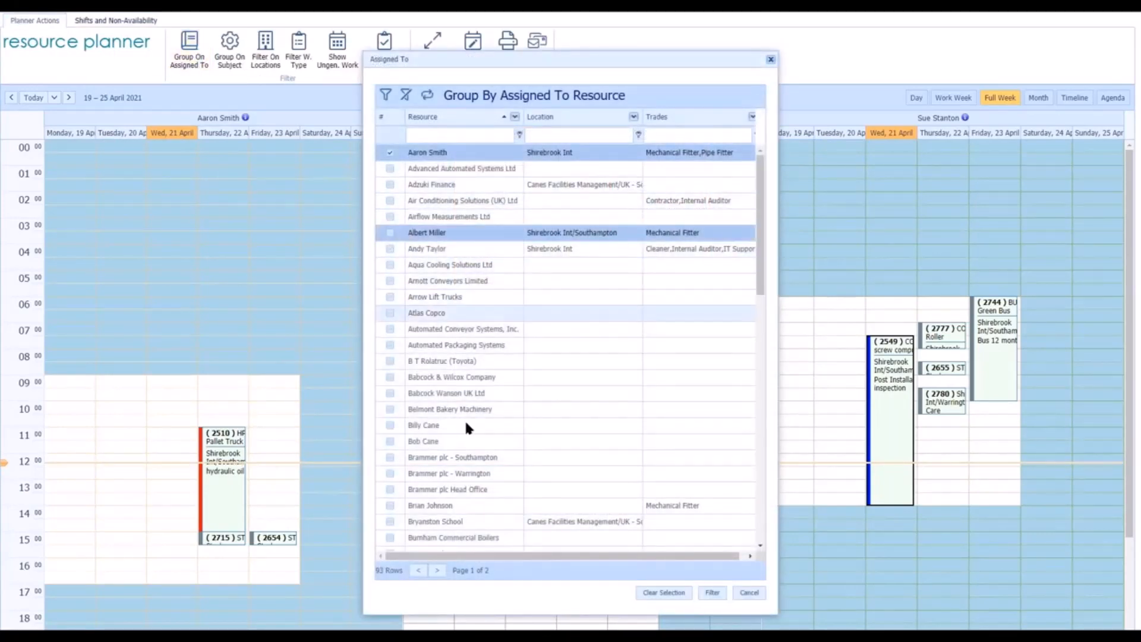
left_click(390, 249)
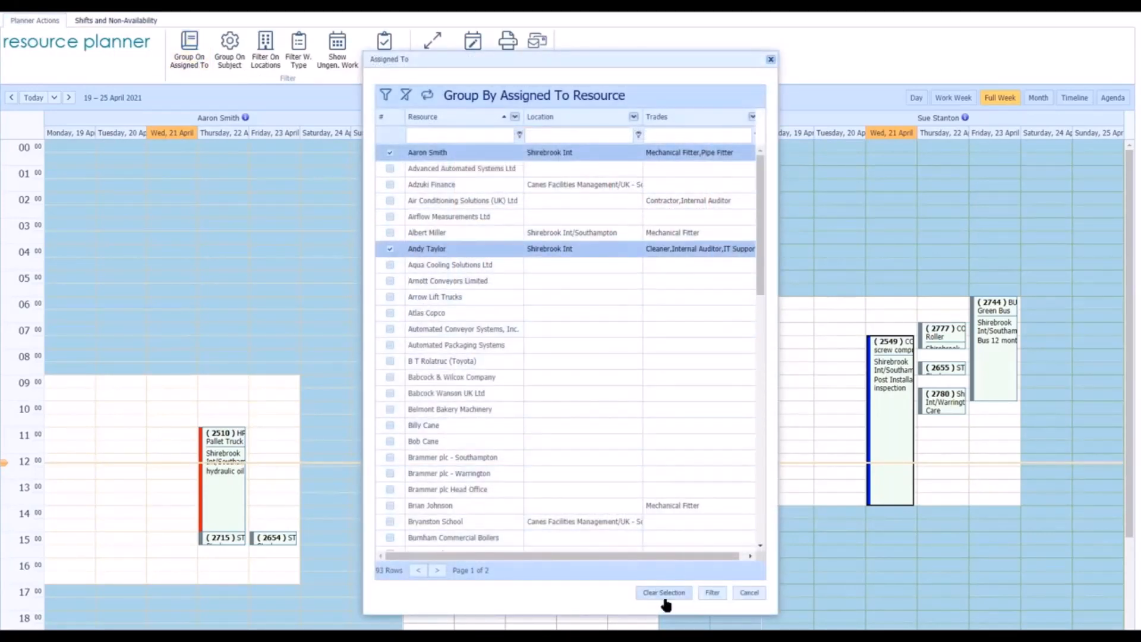
left_click(710, 594)
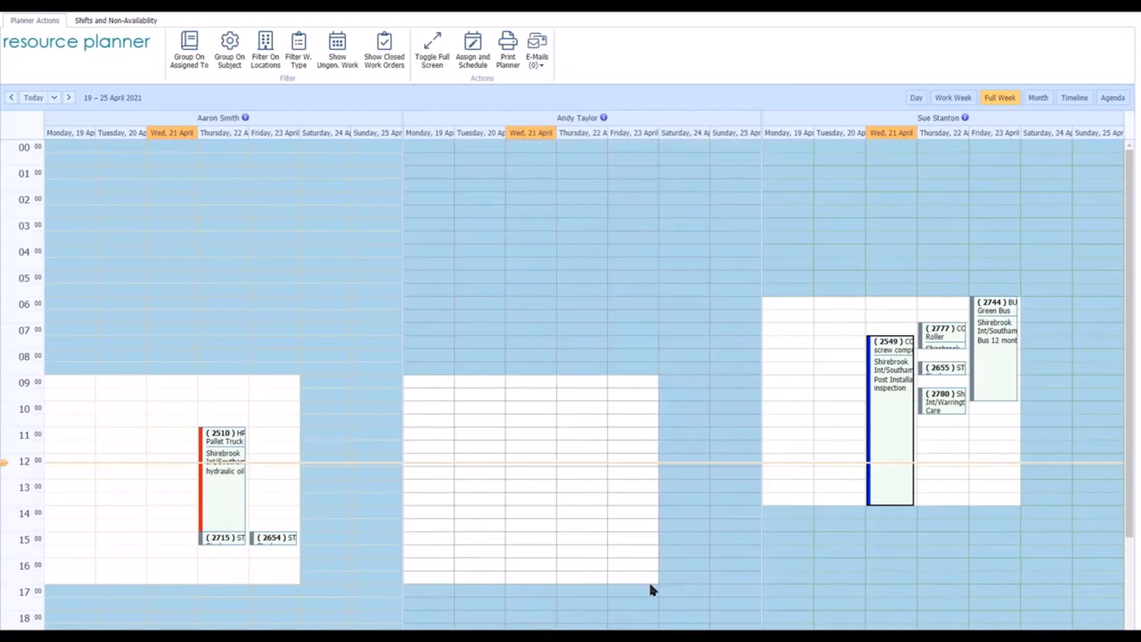
left_click(69, 99)
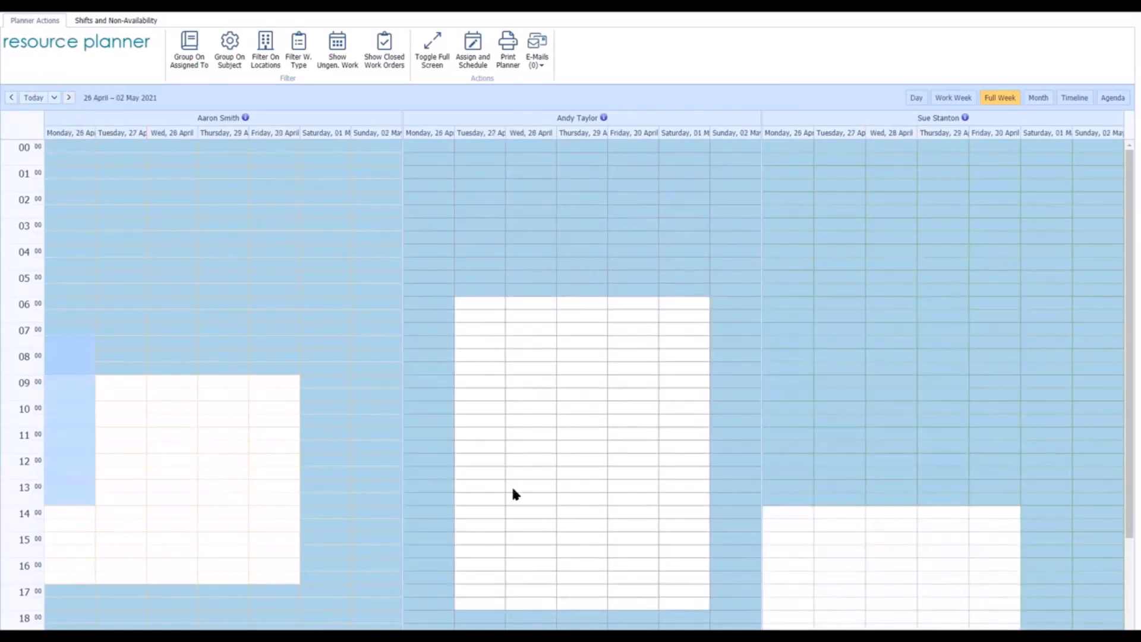
Step: Examine the three staff members' shift hours for 26 April – 02 May 2021 and return the planner to the current week
scroll(513, 493, "down", 2)
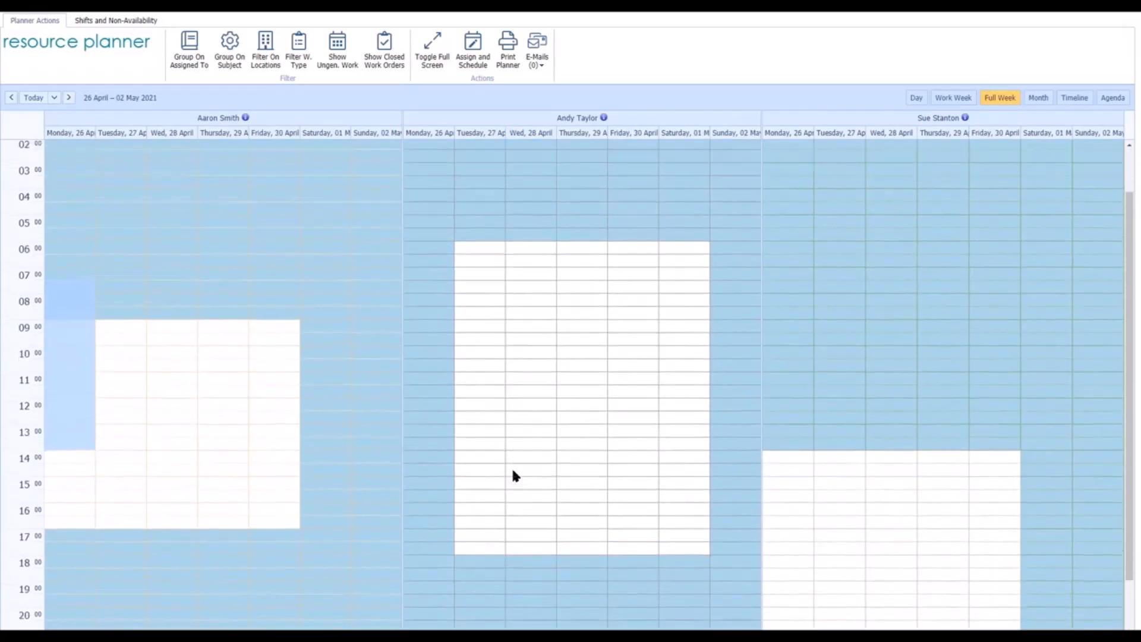
scroll(513, 474, "up", 2)
left_click(32, 99)
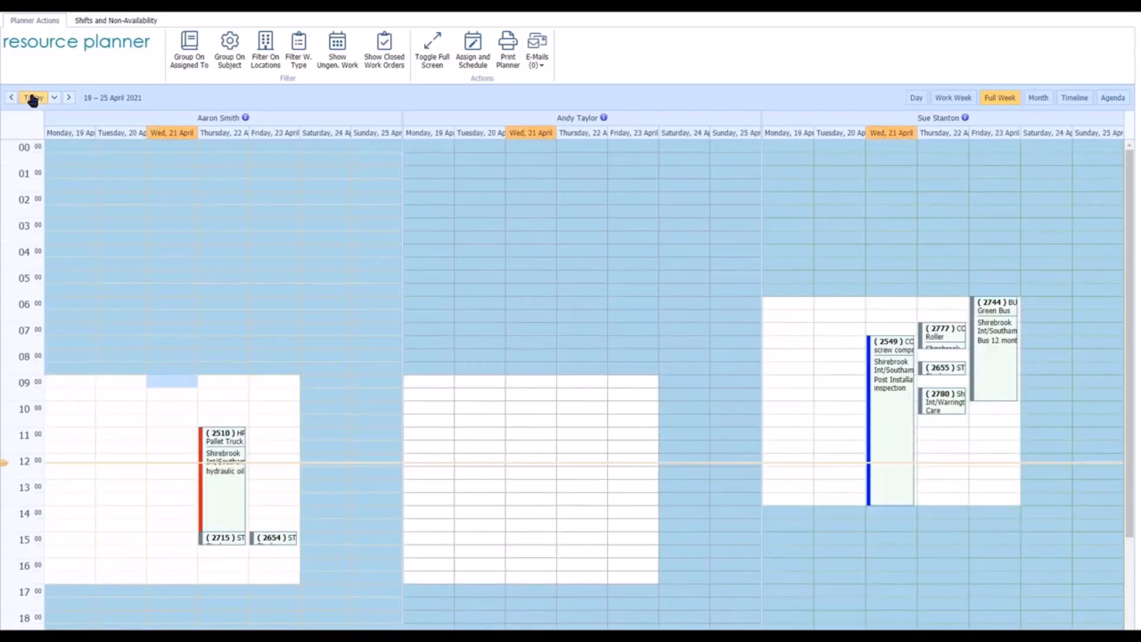
Step: Start a non-availability entry for the staff member in the first planner column, with From set to 22/04/2021 at 00:00
left_click(83, 22)
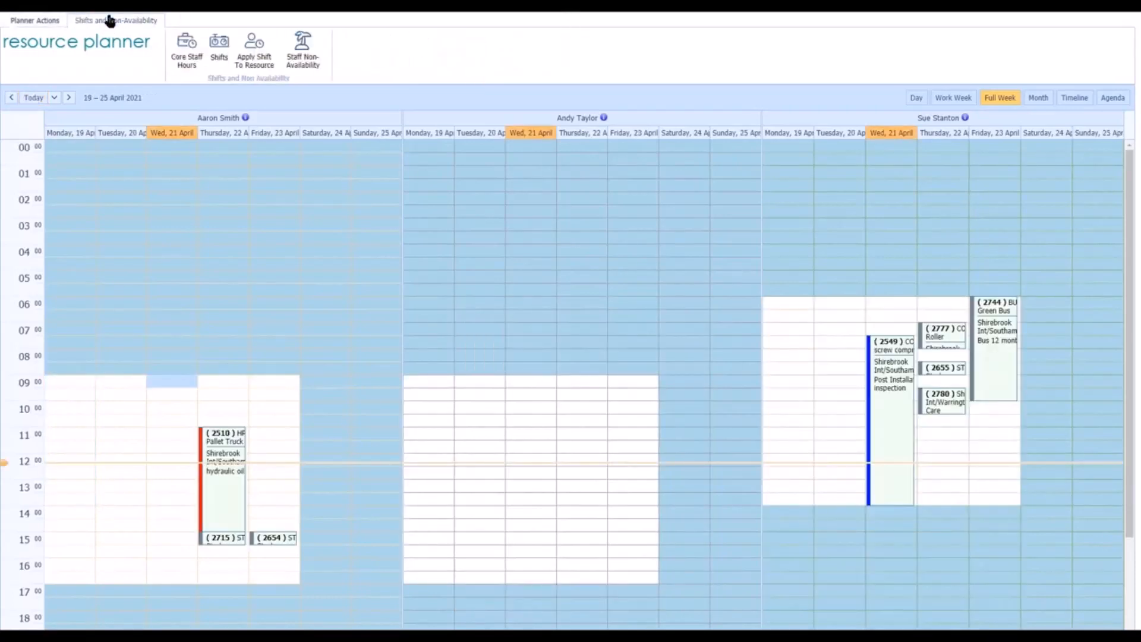
left_click(293, 59)
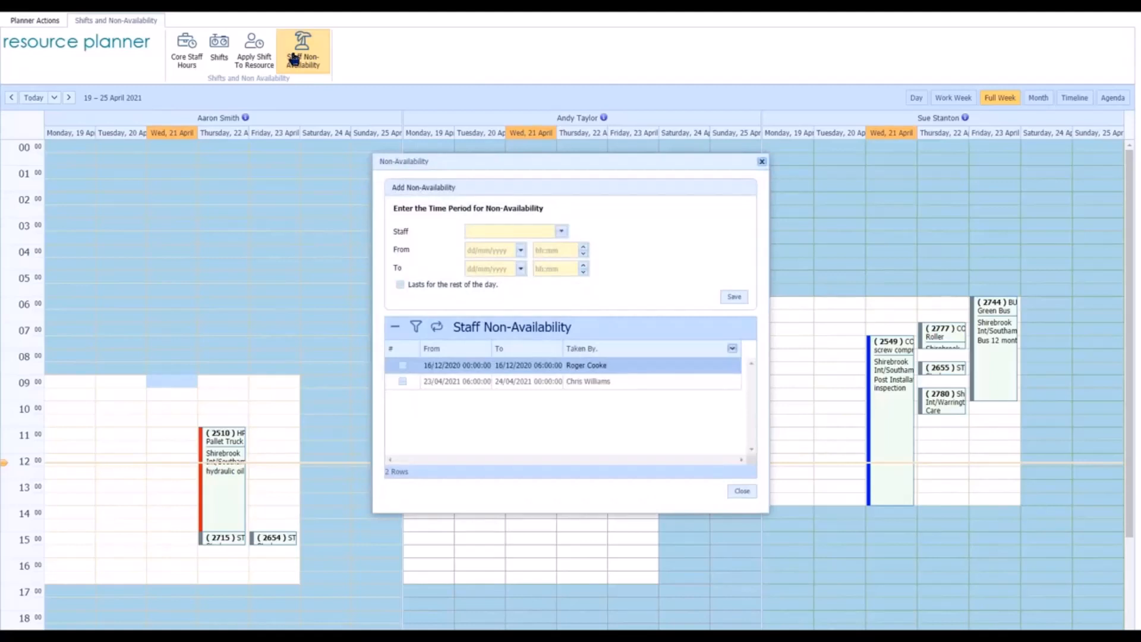
left_click(561, 232)
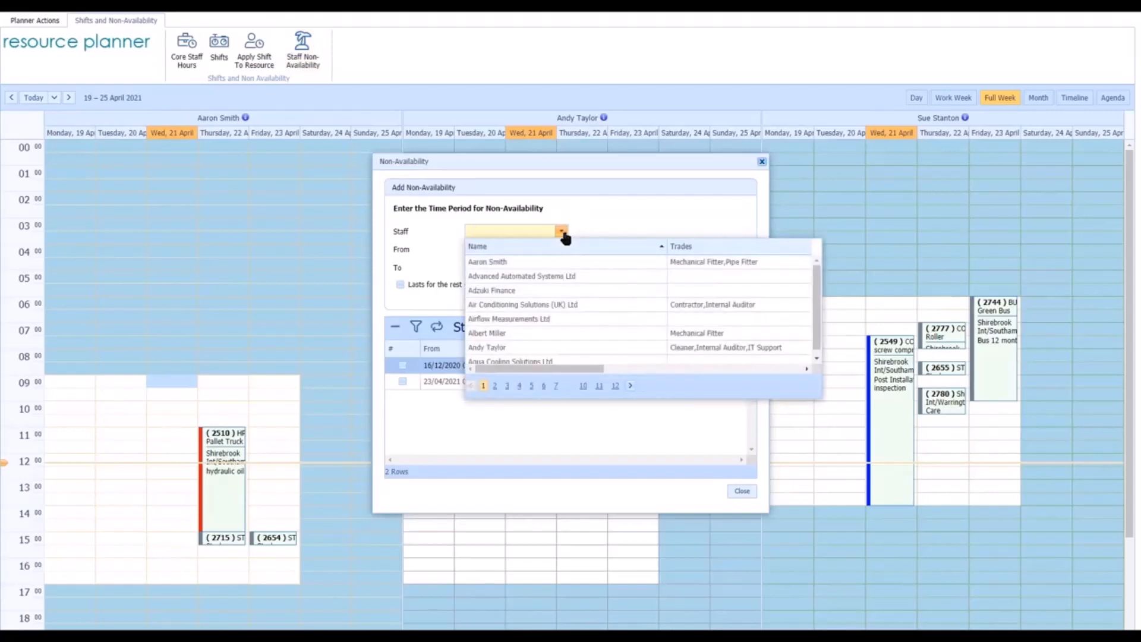
left_click(490, 263)
left_click(521, 250)
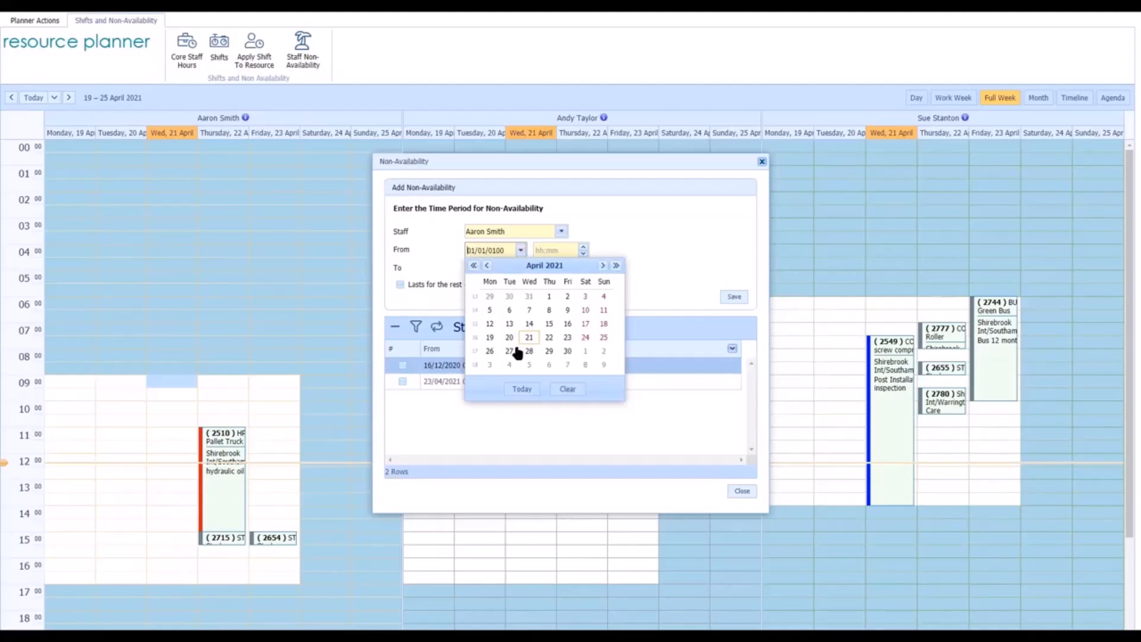
left_click(549, 338)
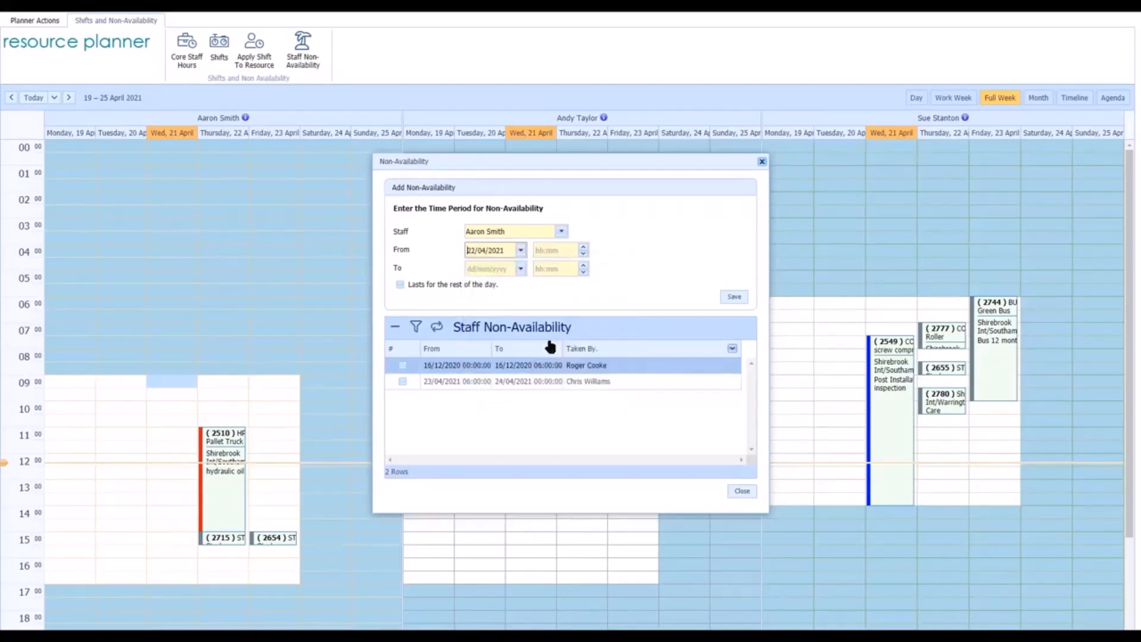
left_click(554, 249)
type("00:00")
Step: Set the non-availability To value to 24/04/2021 at 09:00, save it despite the work order conflict and close the form
left_click(521, 269)
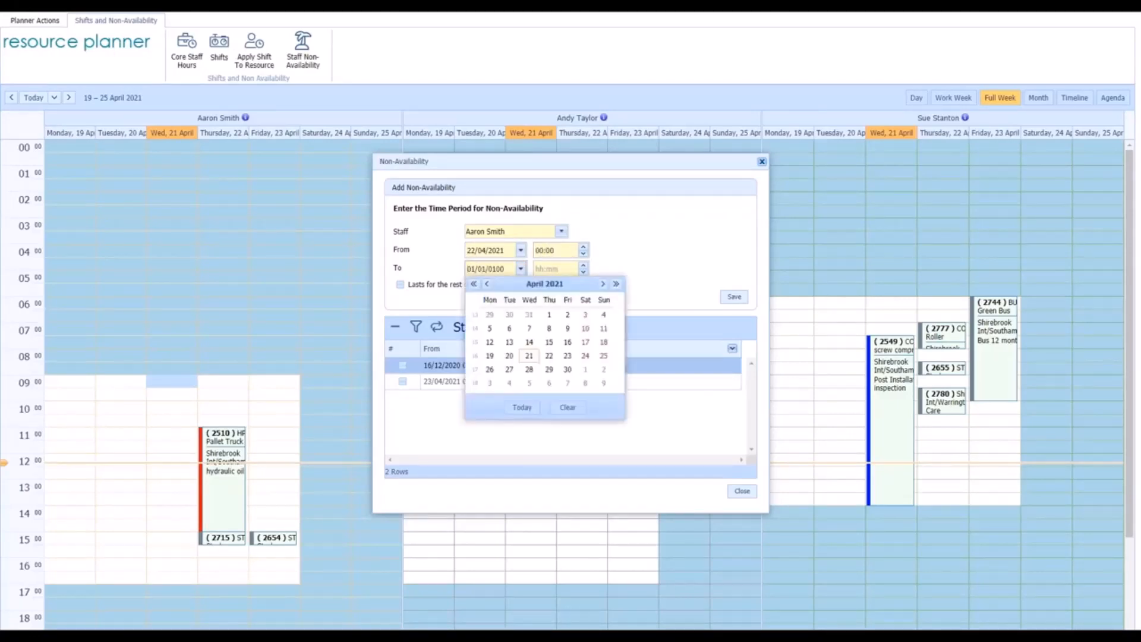
left_click(585, 355)
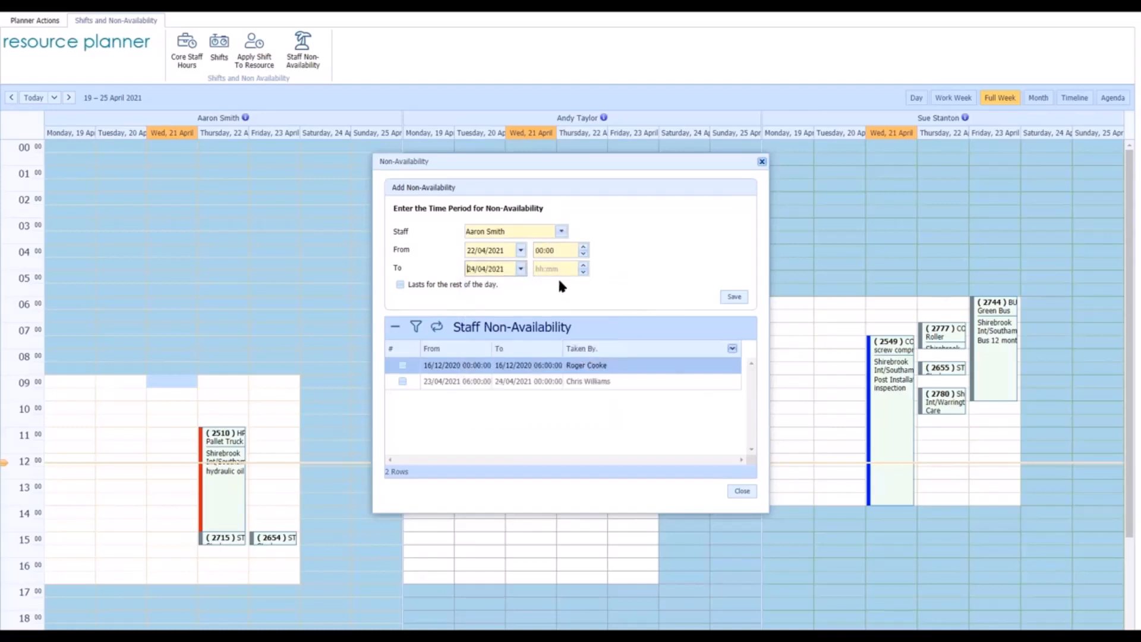
left_click(553, 268)
type("09:00")
left_click(735, 297)
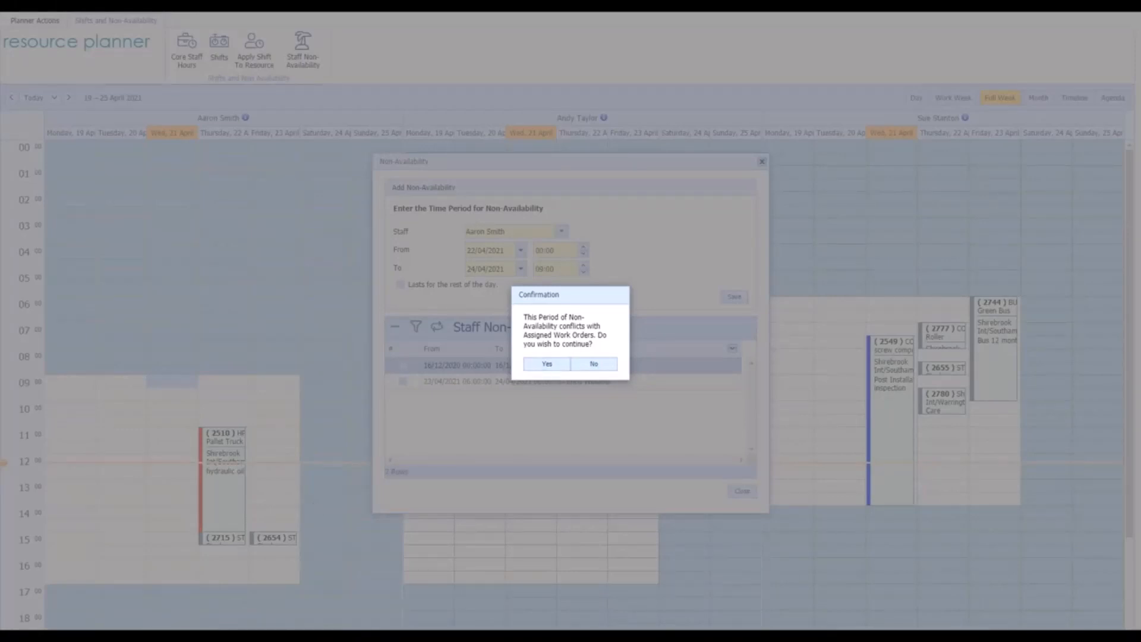
left_click(547, 364)
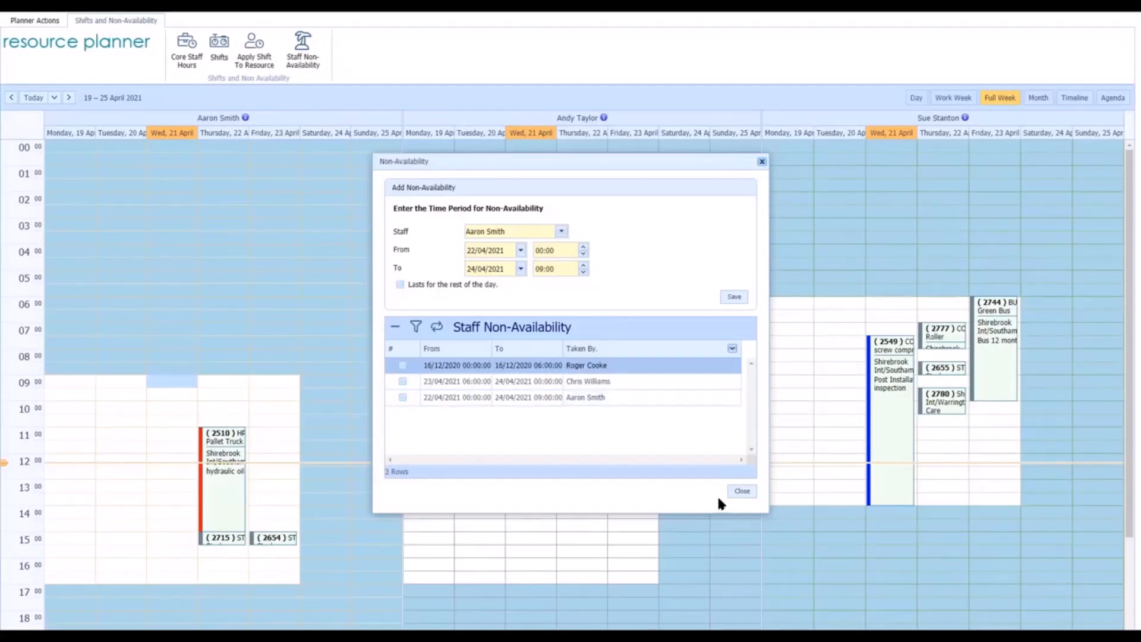
left_click(741, 491)
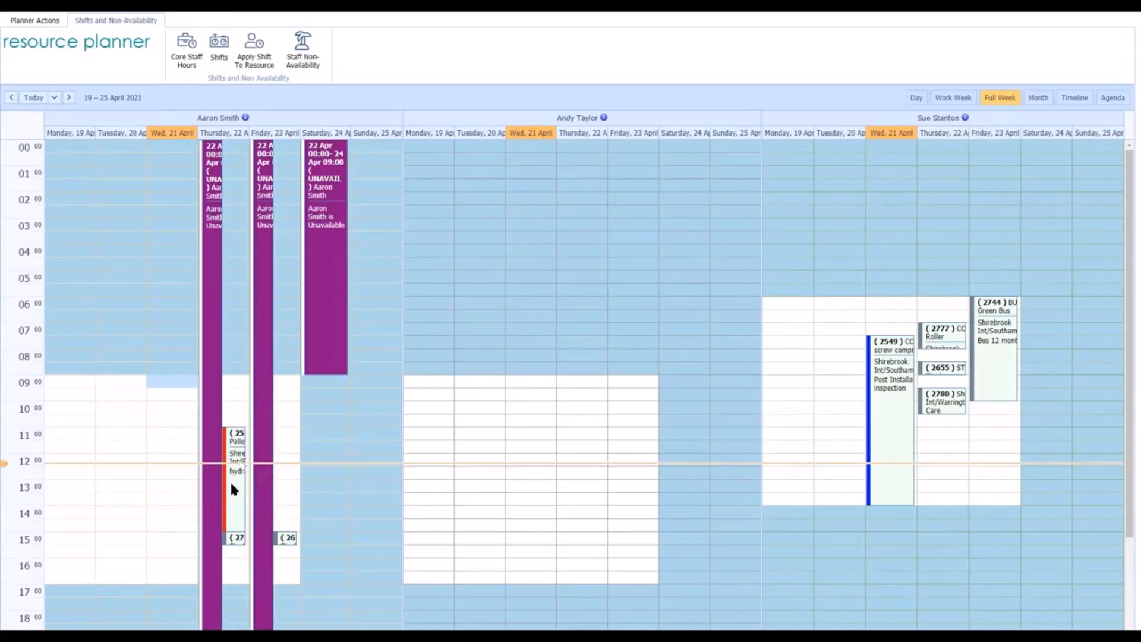
Step: Reassign the unavailable person's work orders to the middle staff member: Pallet Truck on Thursday 22 April, the other two on Friday 23 April
left_click_drag(229, 479, 584, 509)
left_click_drag(236, 543, 618, 397)
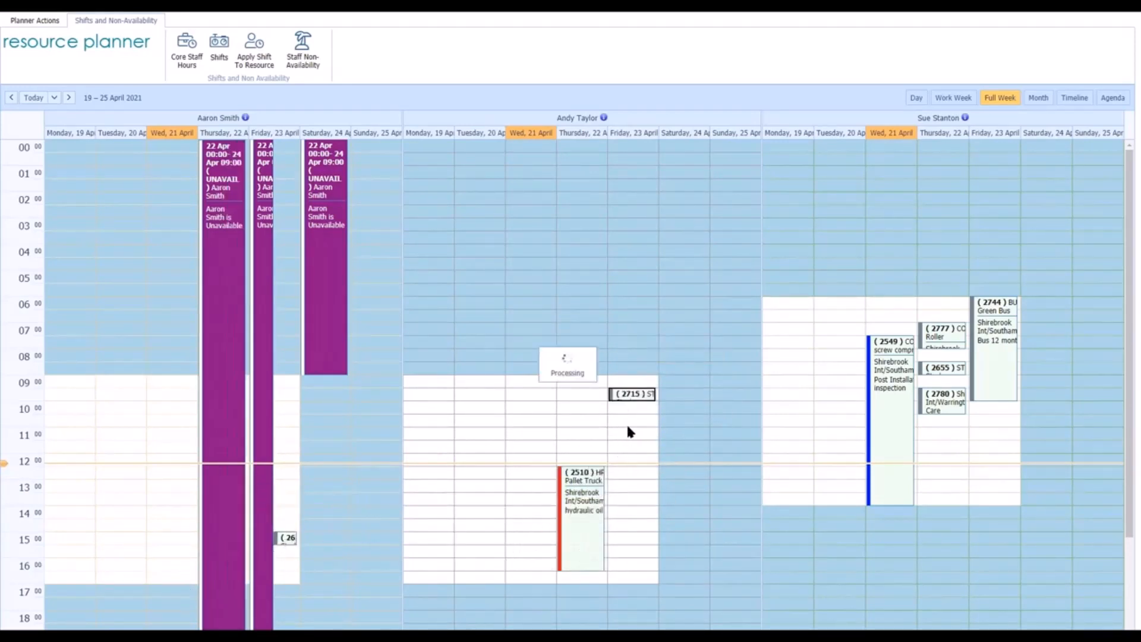
left_click_drag(284, 544, 631, 428)
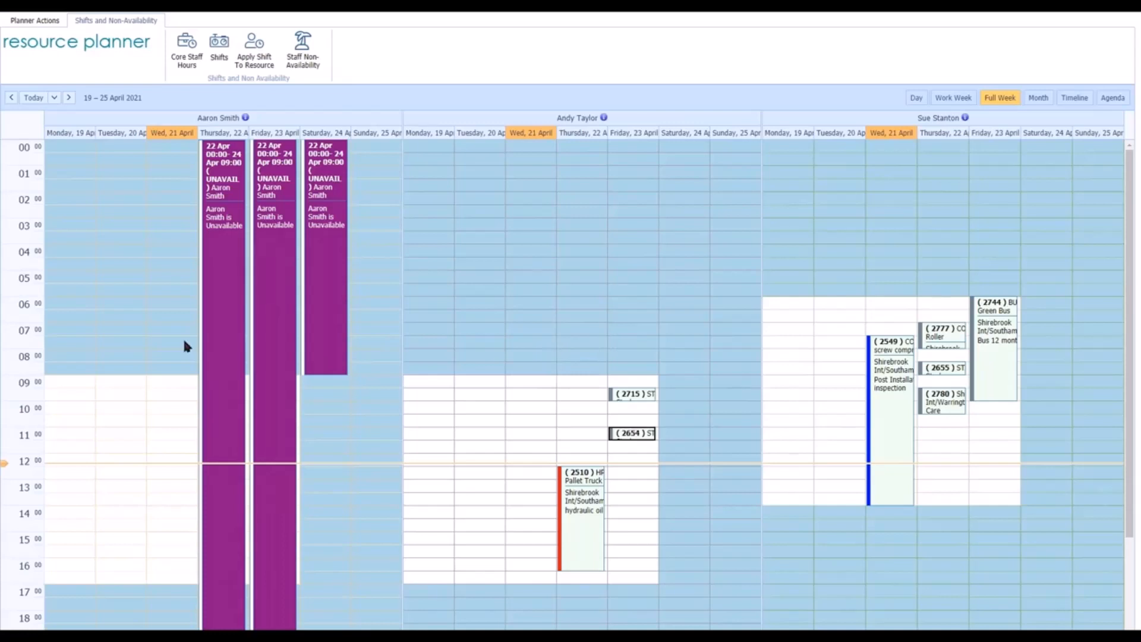
Step: Send the pending e-mails for the changed work orders
left_click(42, 22)
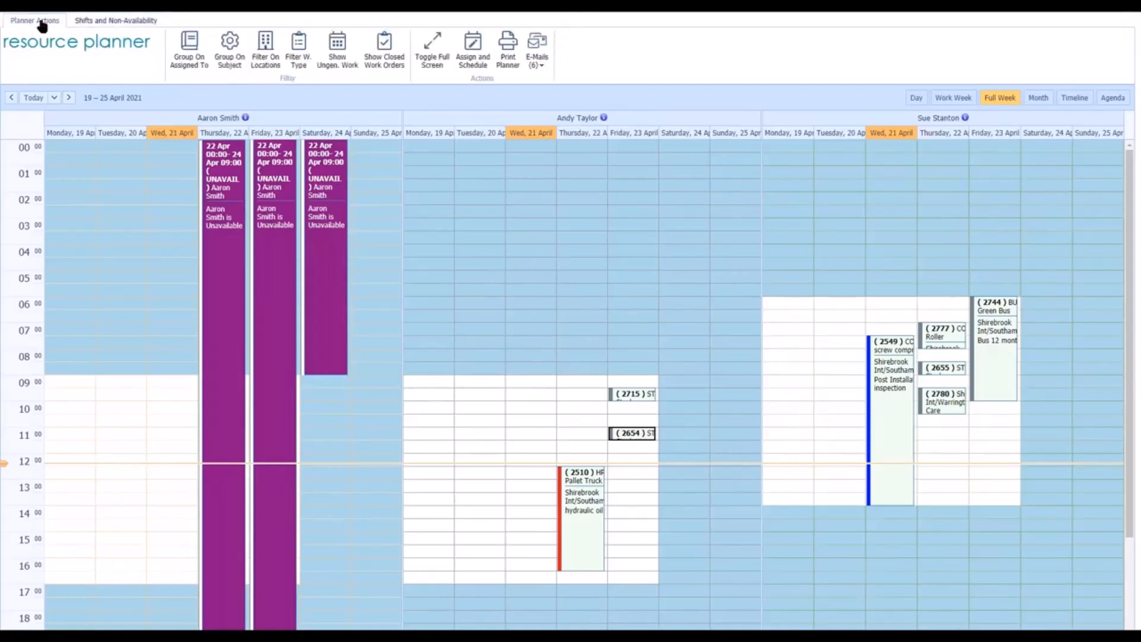
left_click(544, 71)
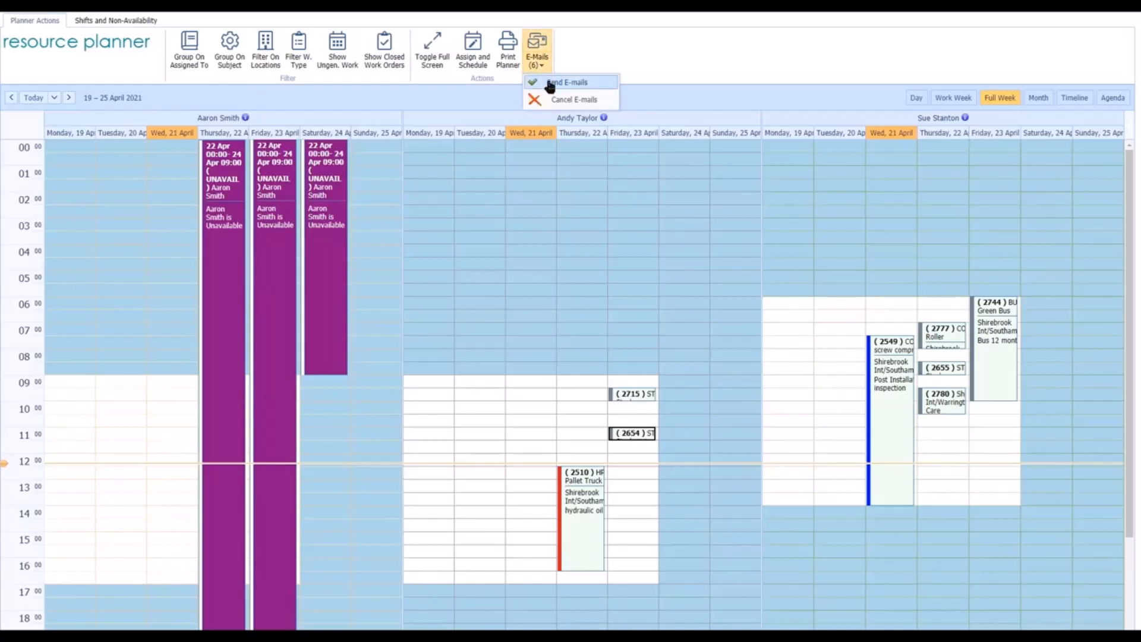
left_click(548, 85)
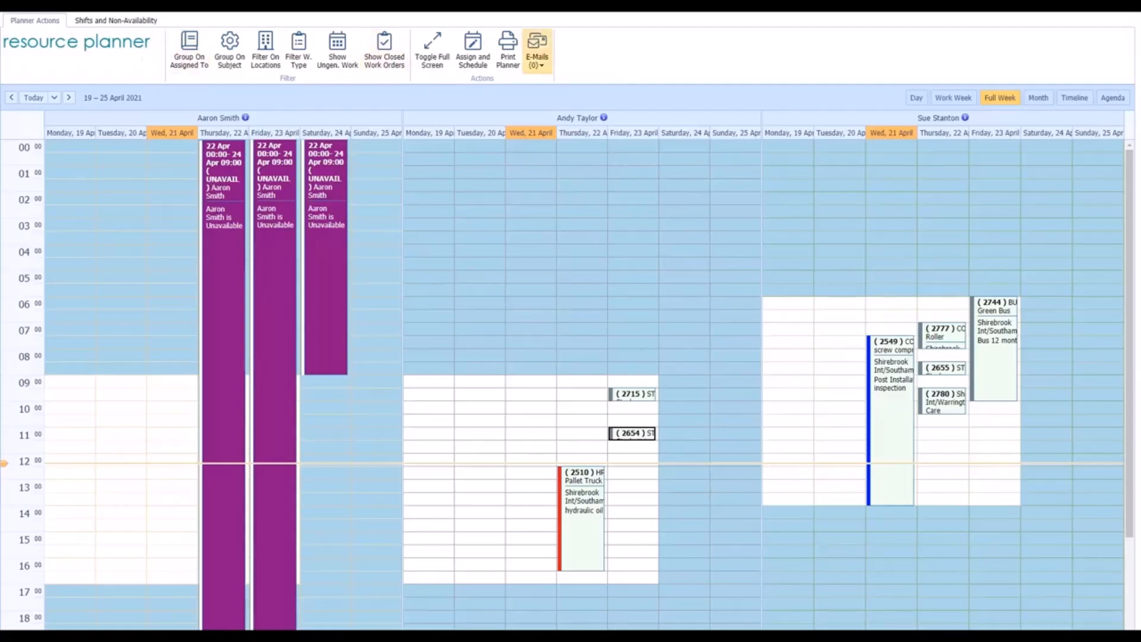
Step: Exit the full-screen planner, open the wallboards and check the rotation interval options, leaving rotation at Never
left_click(442, 66)
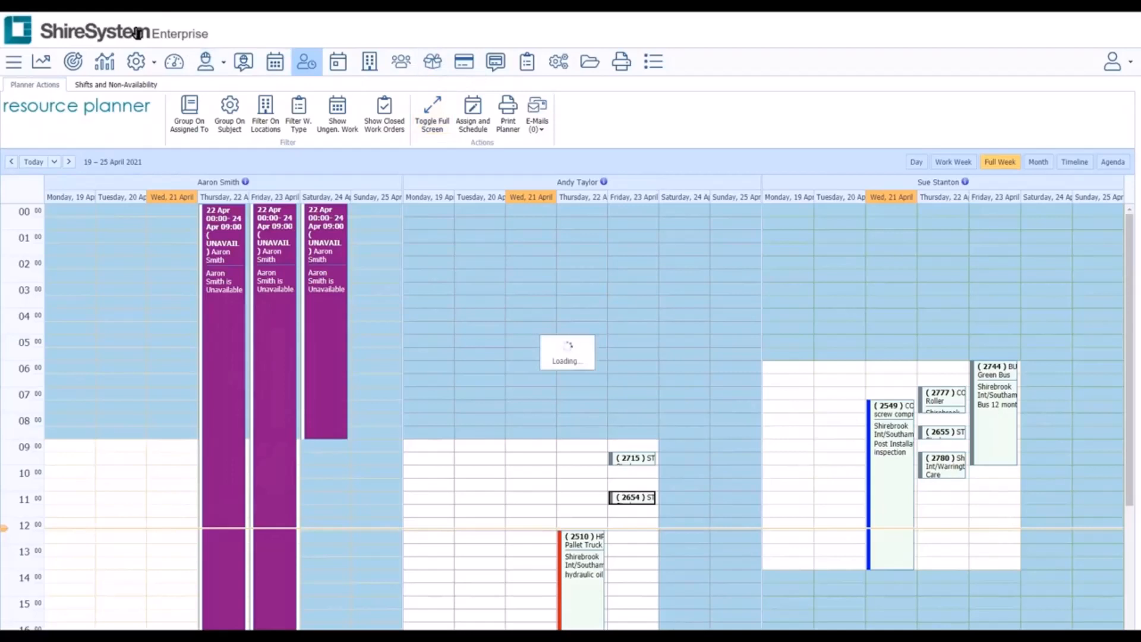
left_click(138, 33)
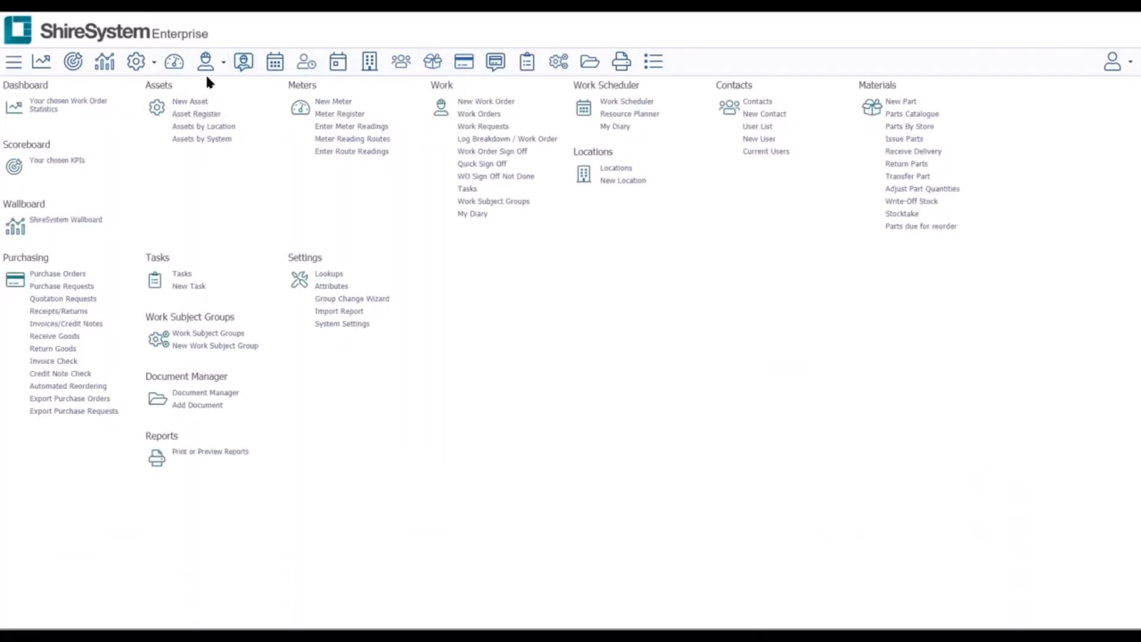
left_click(107, 65)
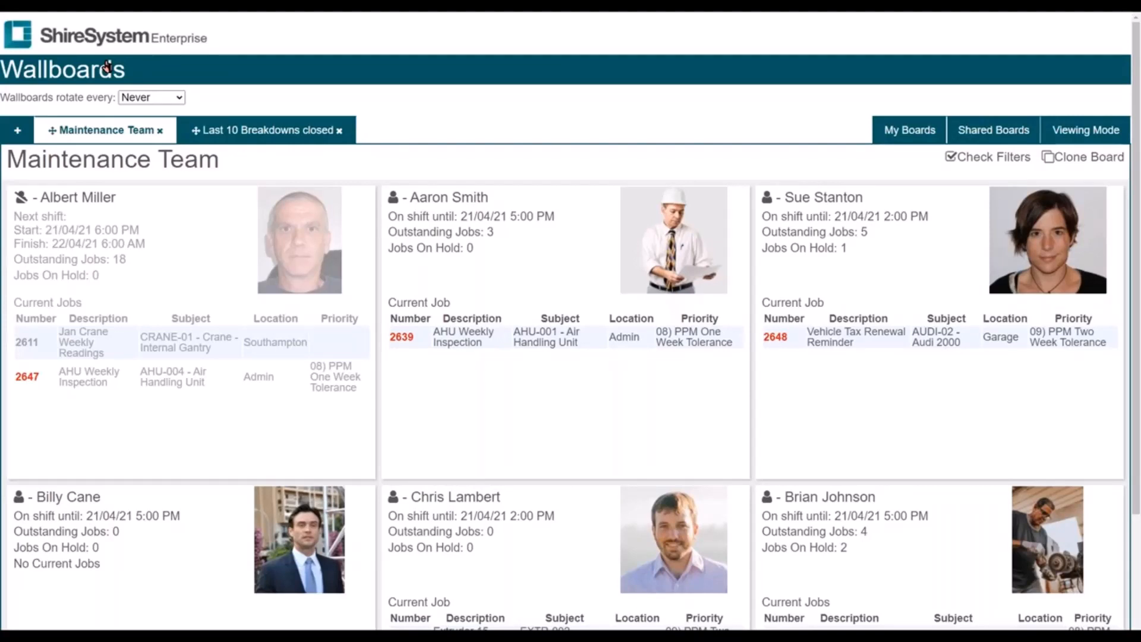
left_click(180, 98)
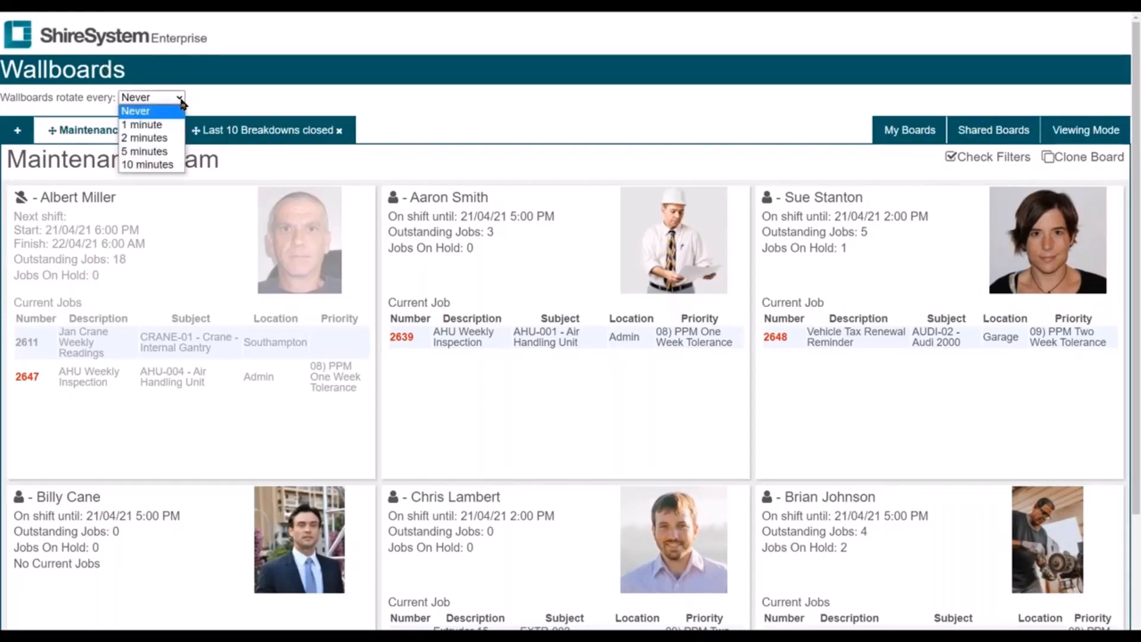
left_click(499, 122)
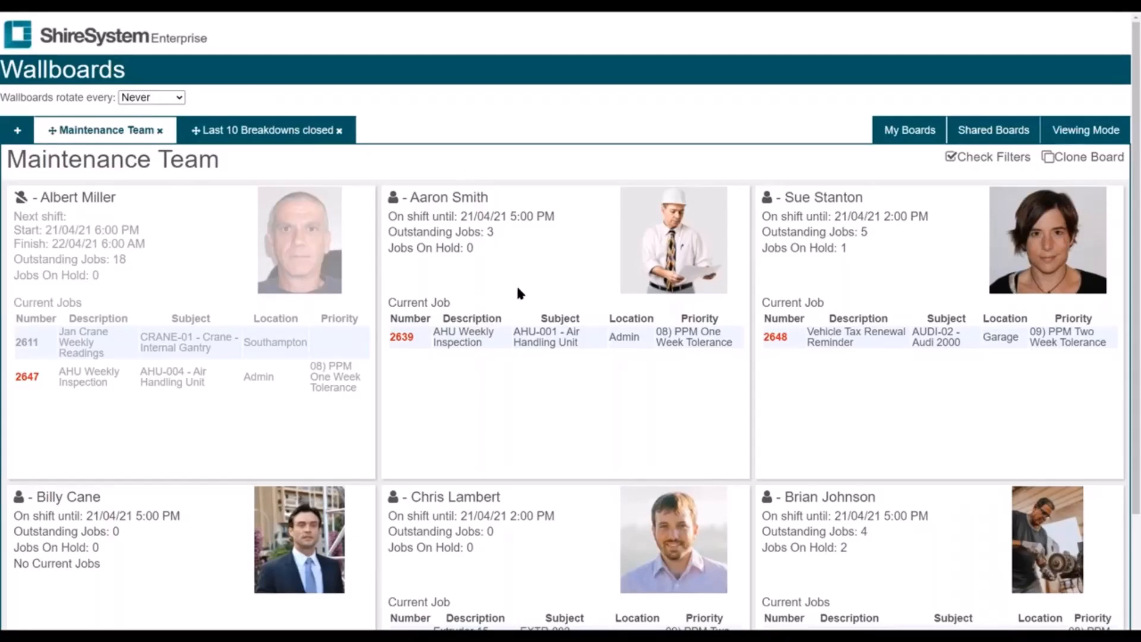
Step: Display the shared boards Work orders Southampton and Contractors on the wallboards
left_click(998, 131)
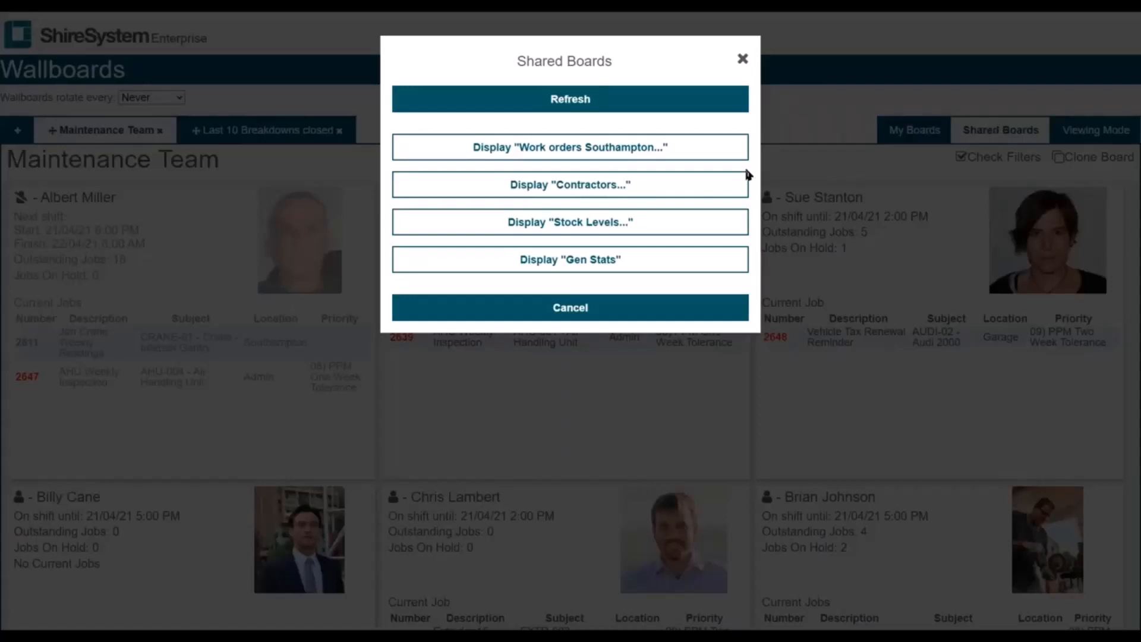
left_click(548, 151)
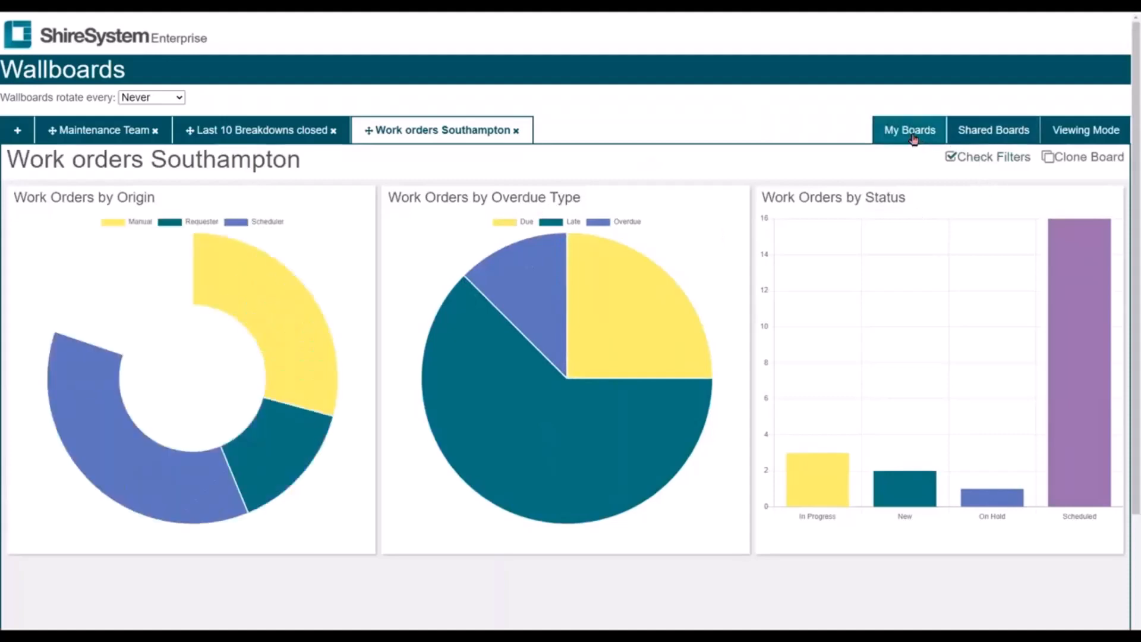
left_click(973, 134)
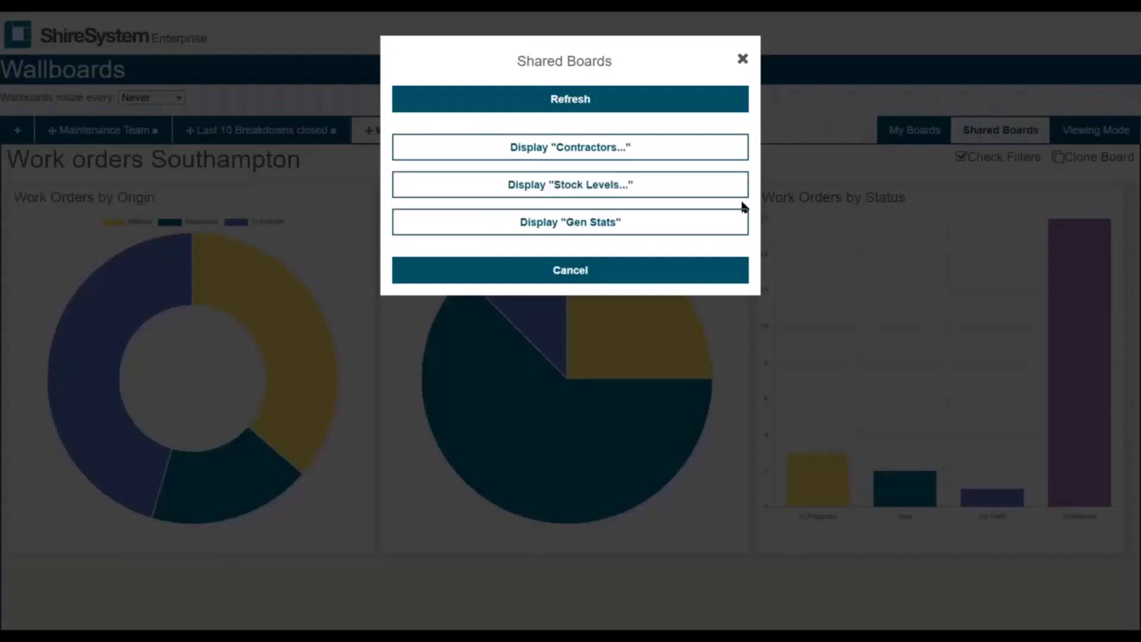
left_click(633, 153)
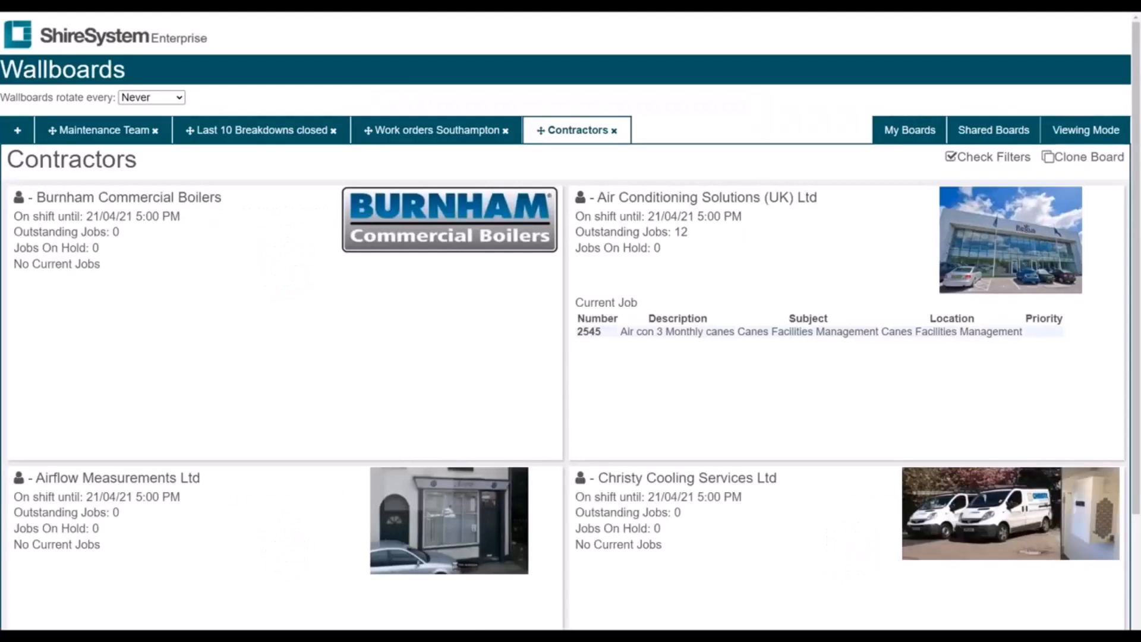
Step: Create a new board titled "Work Orders Warrington", leave its subtitle blank and make it a shared wallboard
left_click(923, 131)
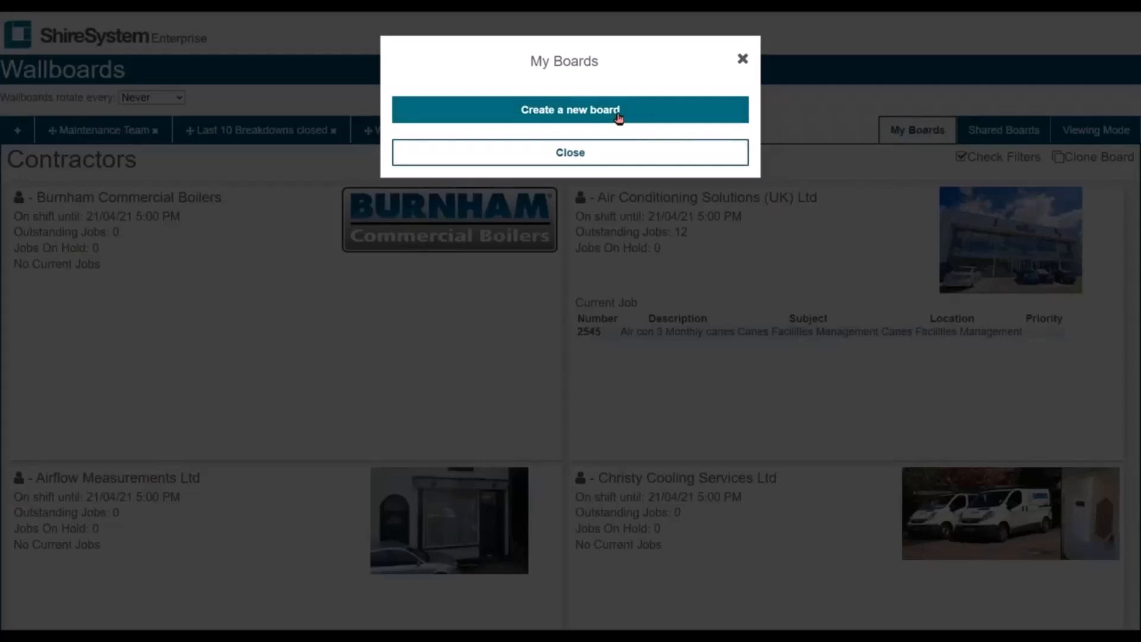
left_click(576, 110)
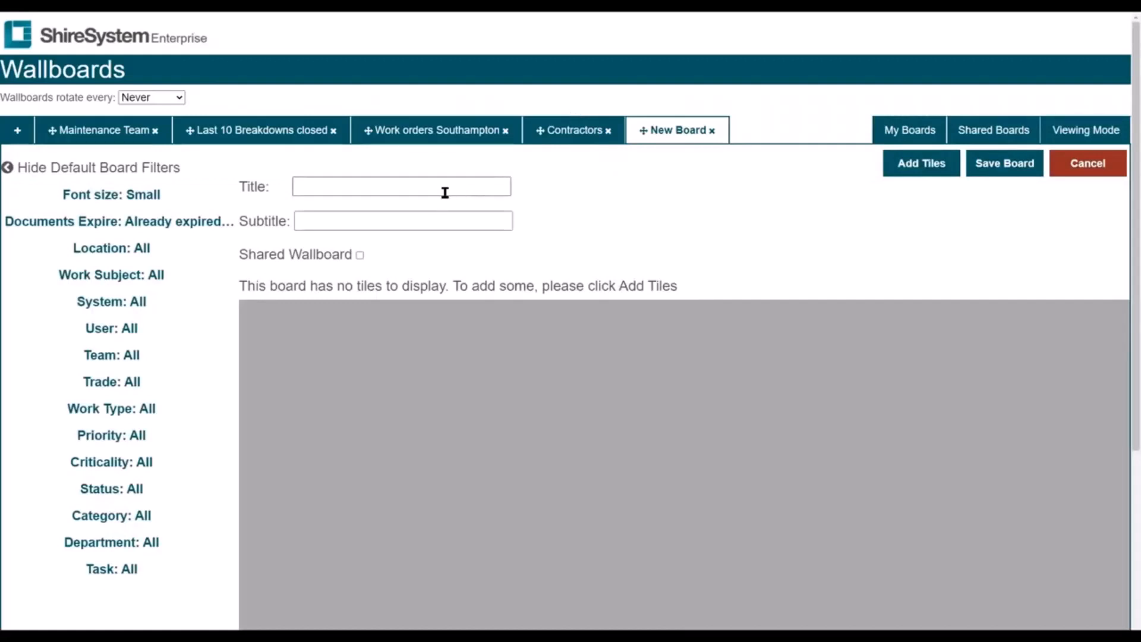
left_click(410, 189)
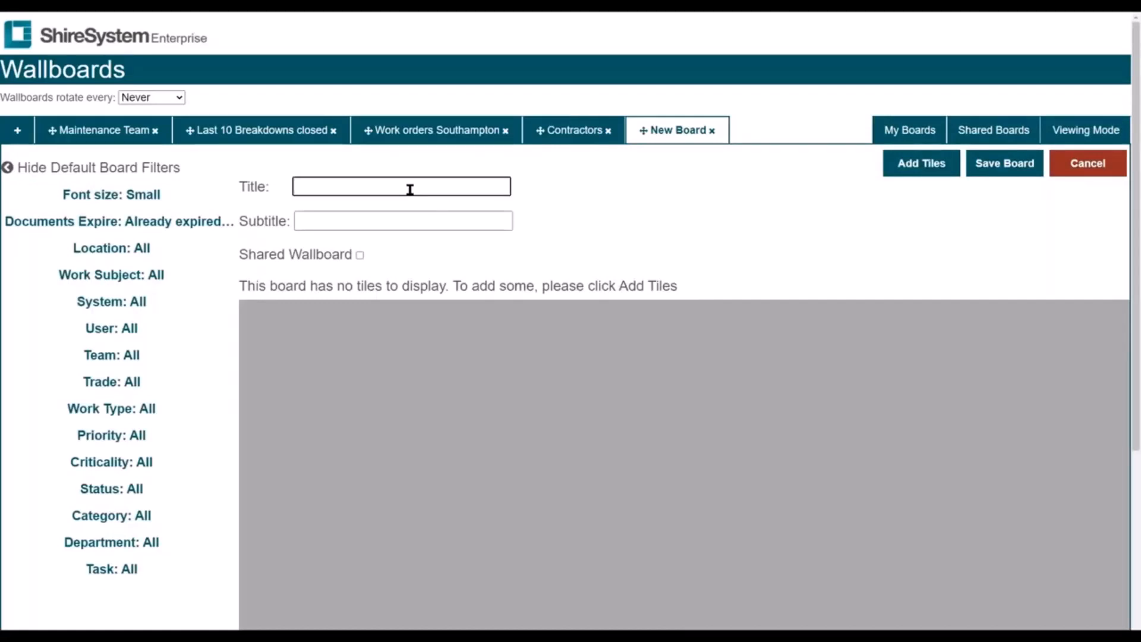
type("WOrk")
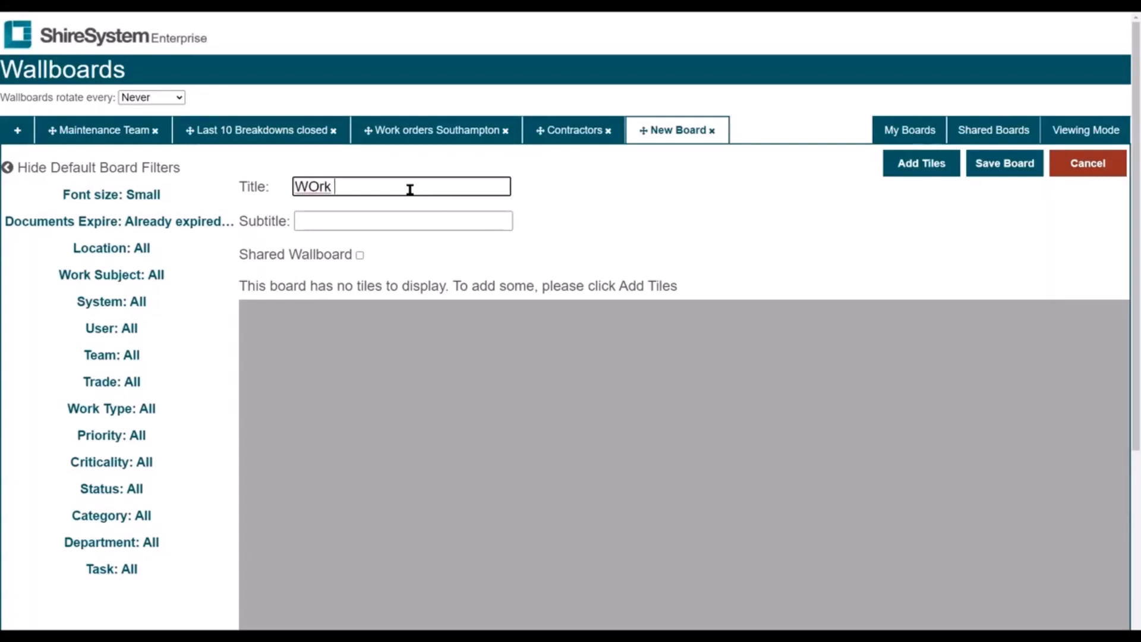
key("BackSpace")
key("BackSpace")
key("BackSpace")
key("BackSpace")
type("ork Orders Warrington")
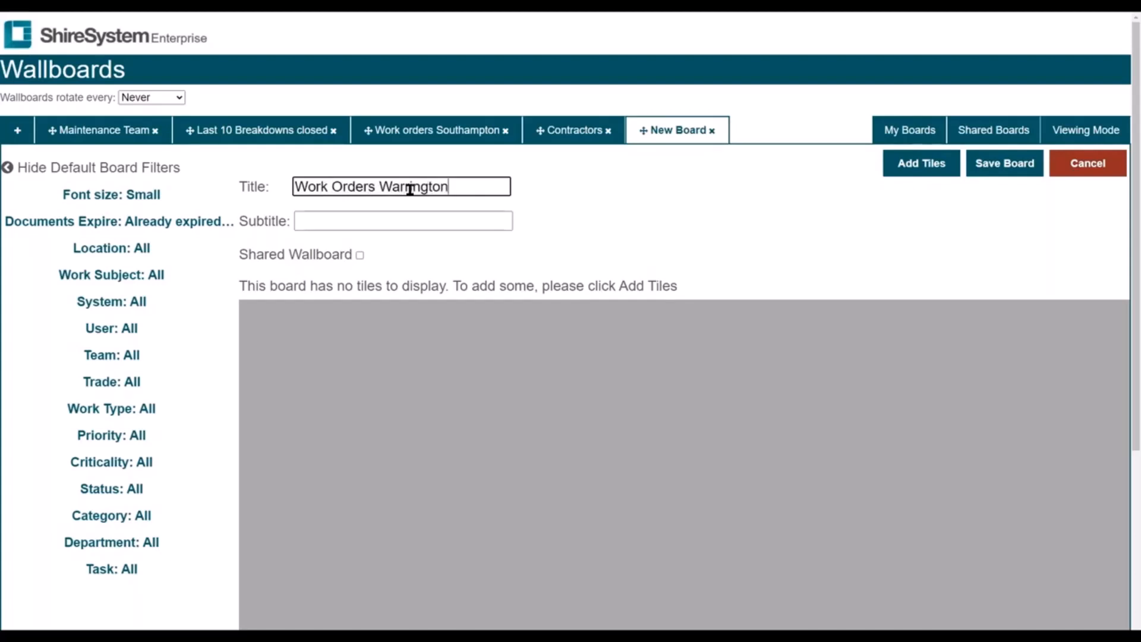
left_click(386, 225)
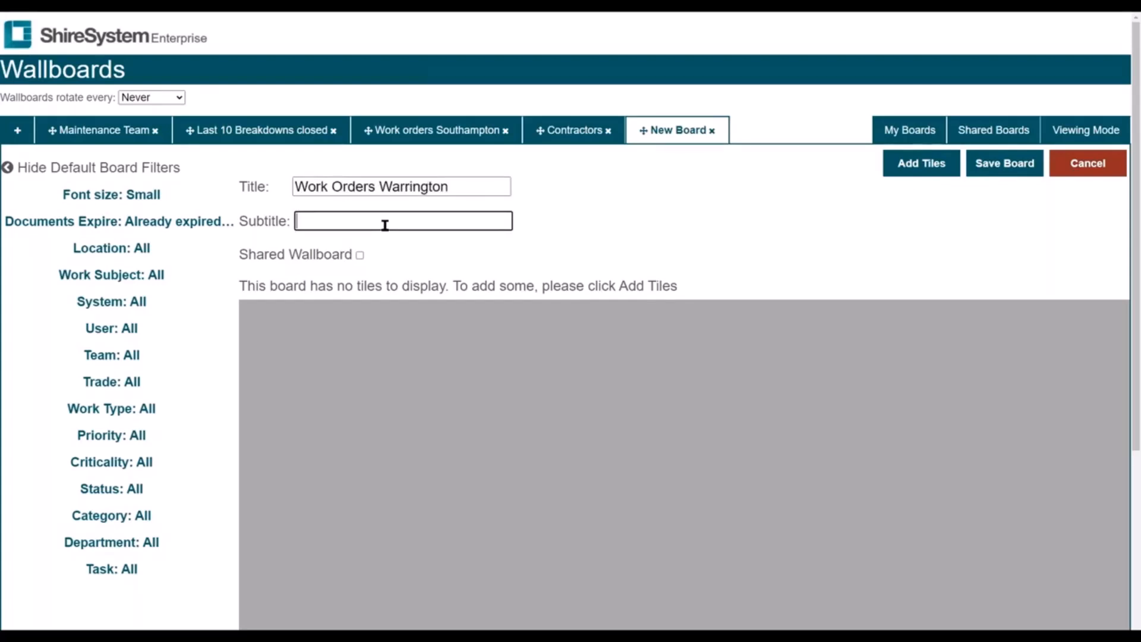
left_click(360, 255)
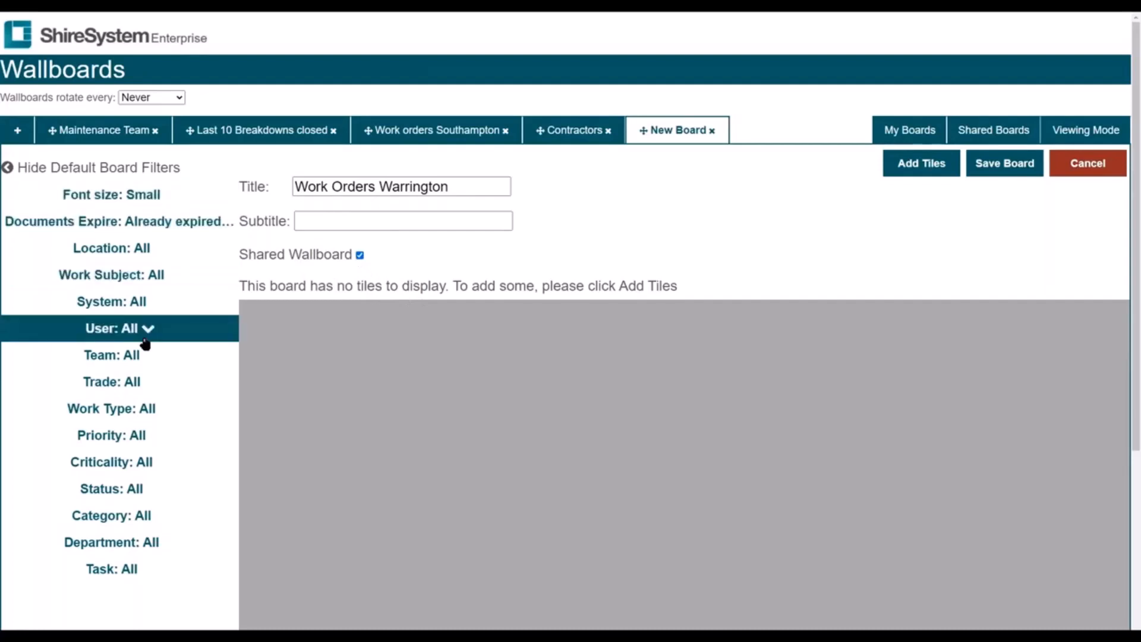
Step: Set the board's default font size to Medium and its location filter to Shirebrook Int/Warrington
left_click(140, 196)
left_click(138, 248)
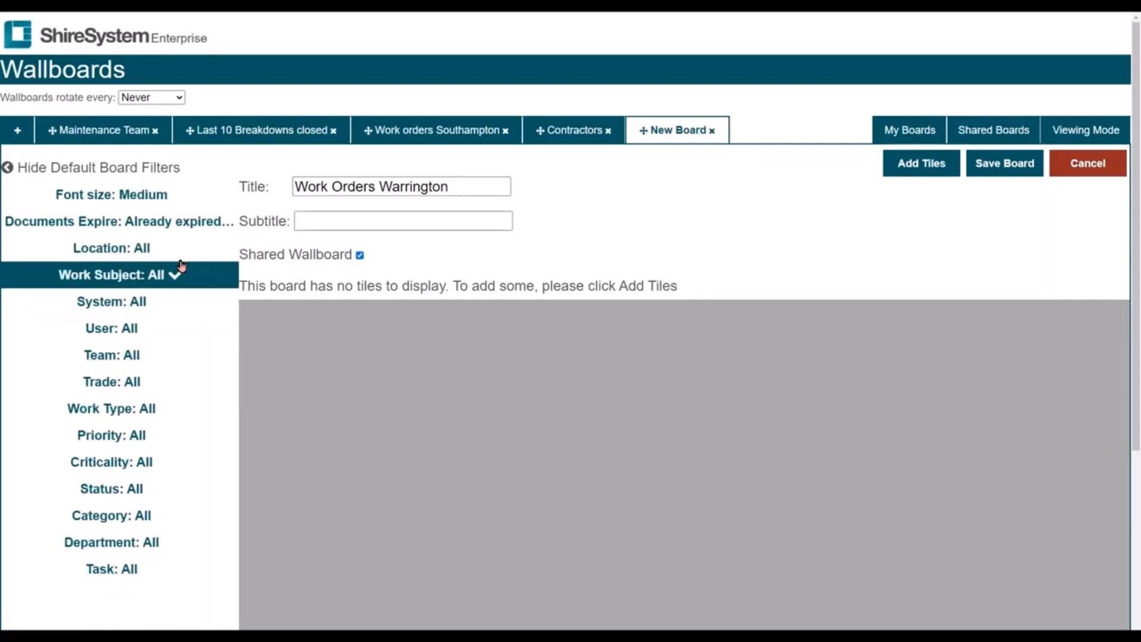
left_click(162, 252)
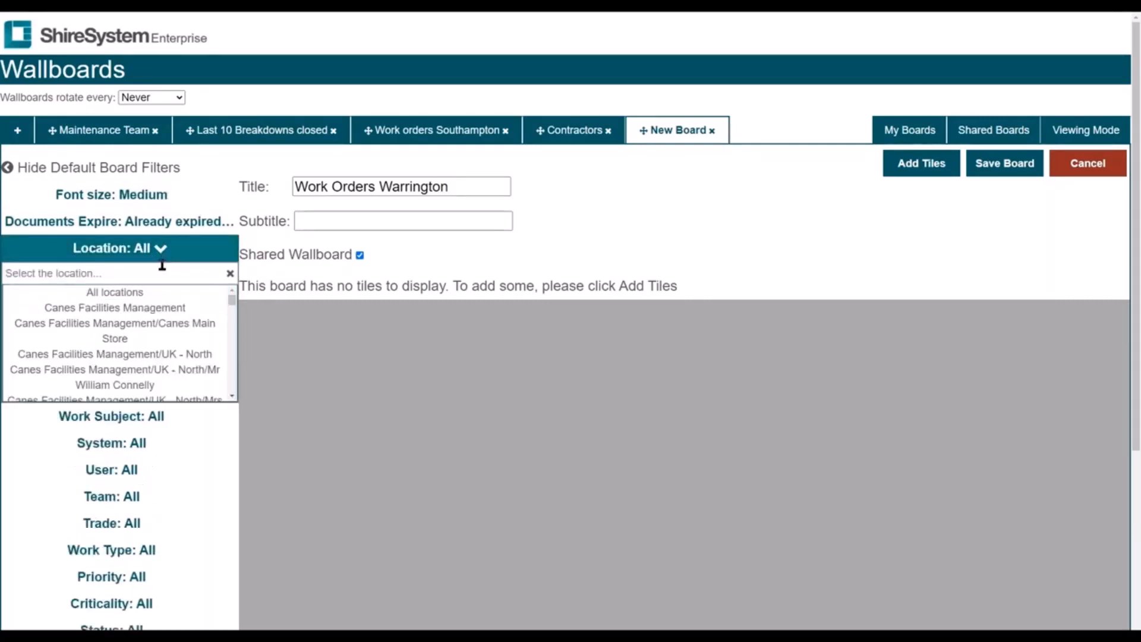
type("warring")
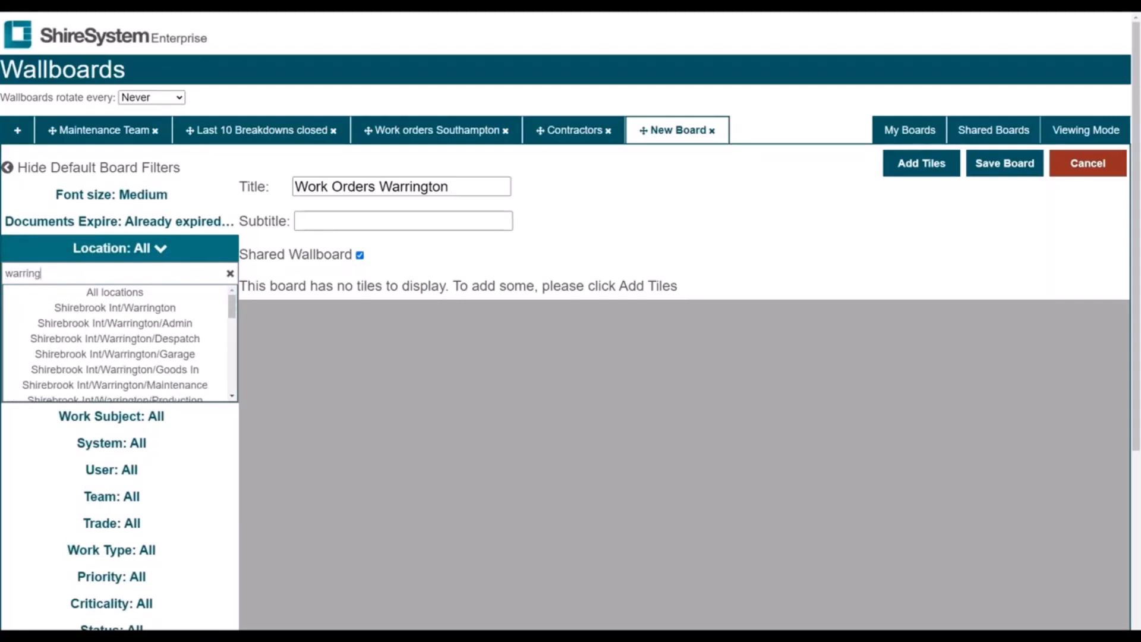
left_click(155, 307)
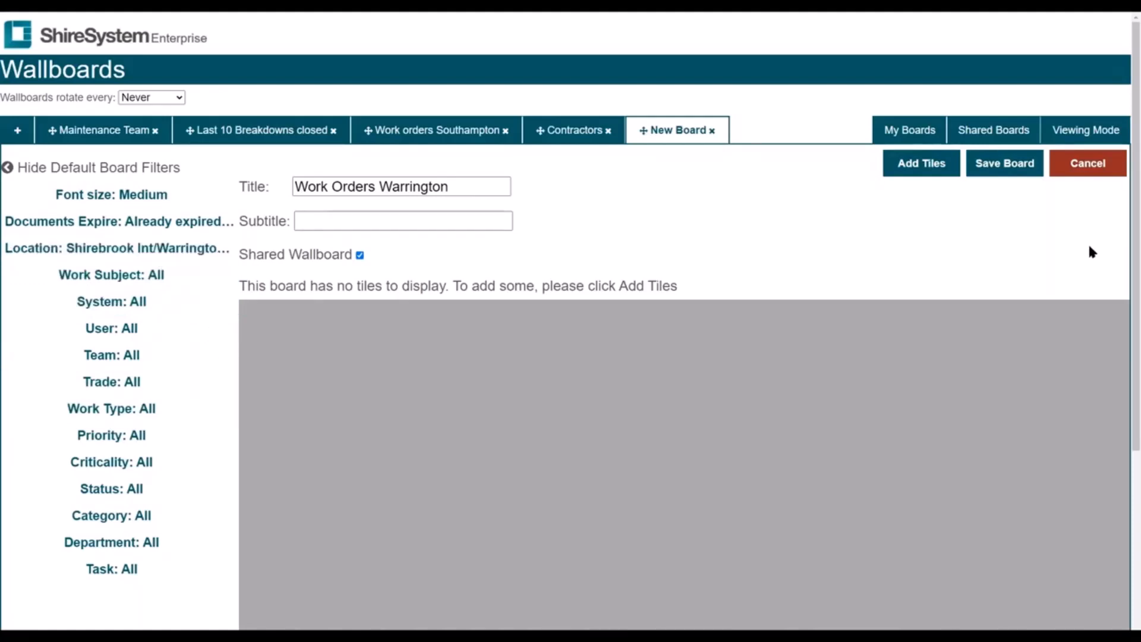
Step: Add one tile each for Work Orders by Origin, Work Orders by Status and Work Orders by Trade to the board
left_click(922, 168)
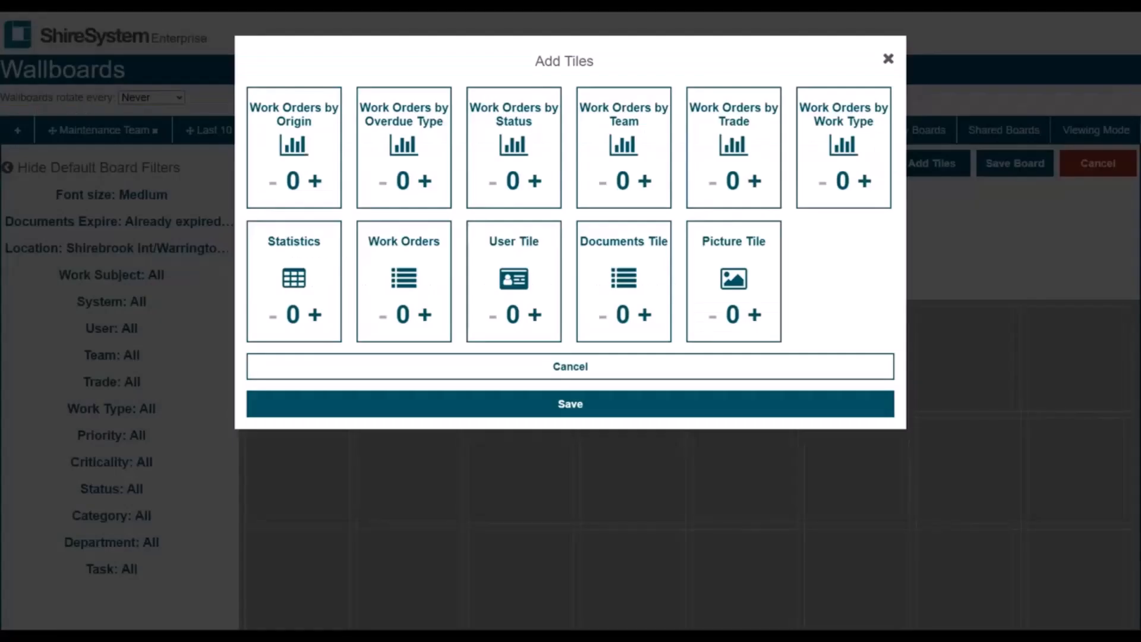
left_click(315, 183)
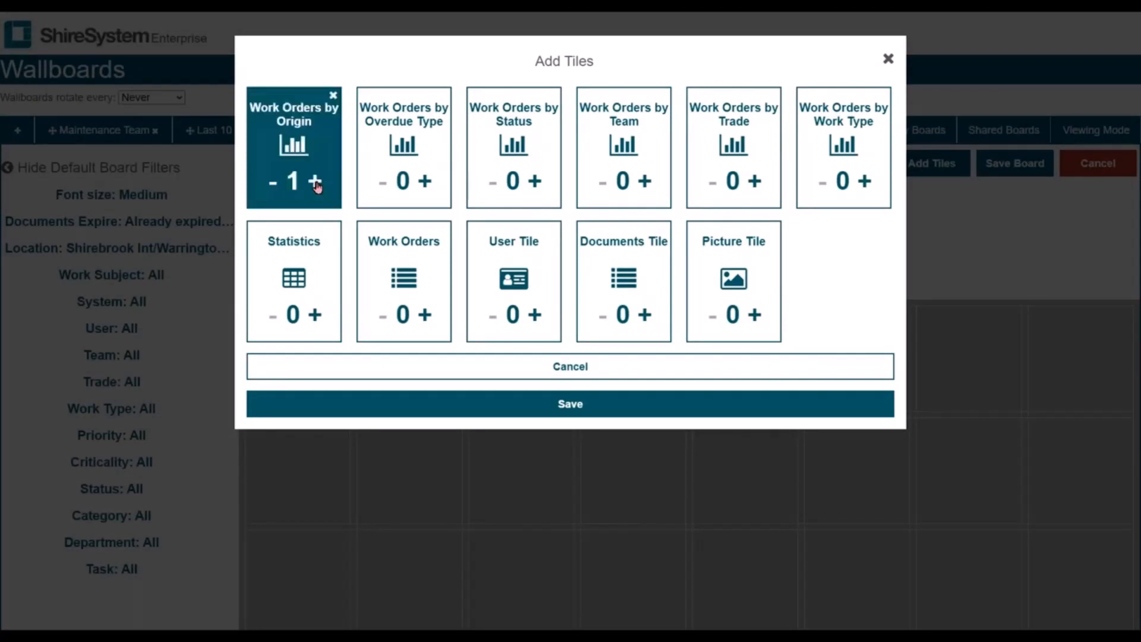
left_click(536, 183)
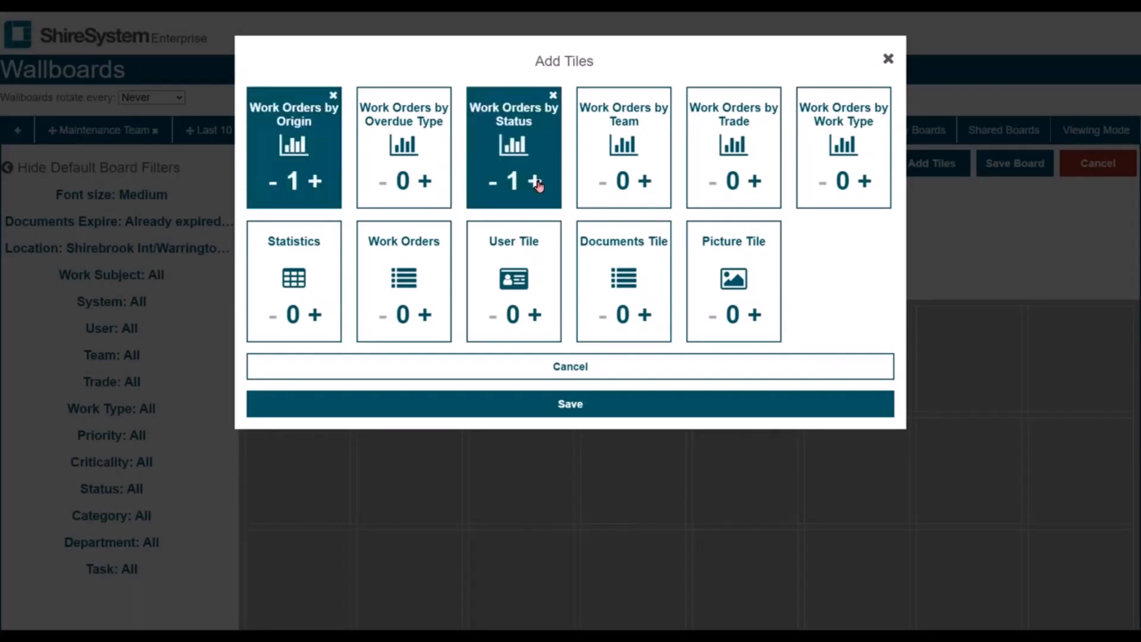
left_click(754, 182)
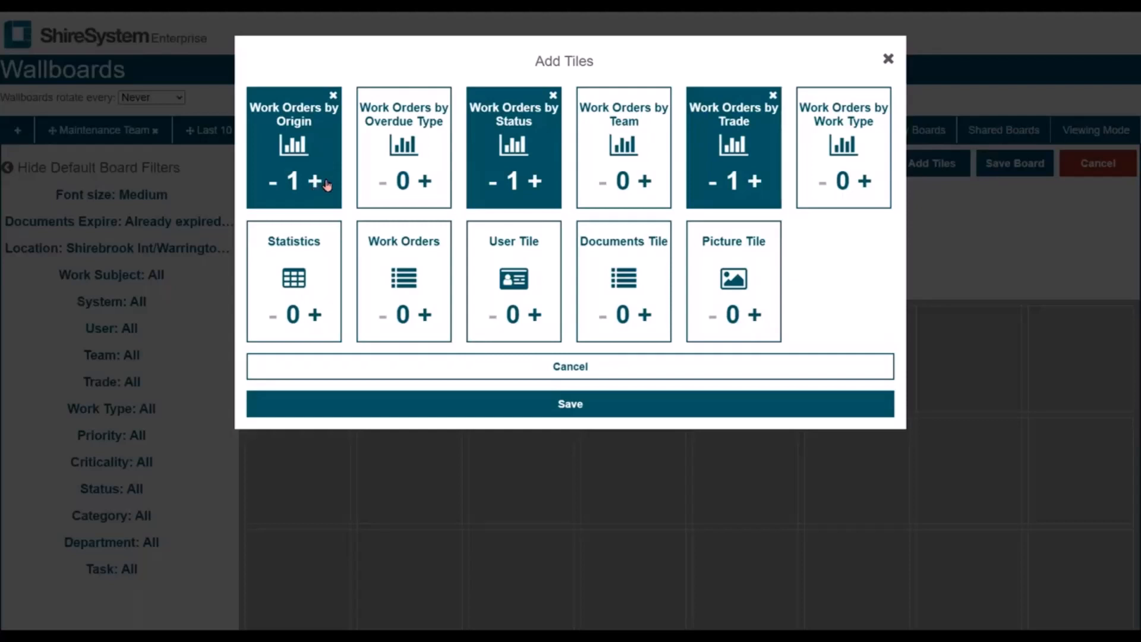
left_click(581, 405)
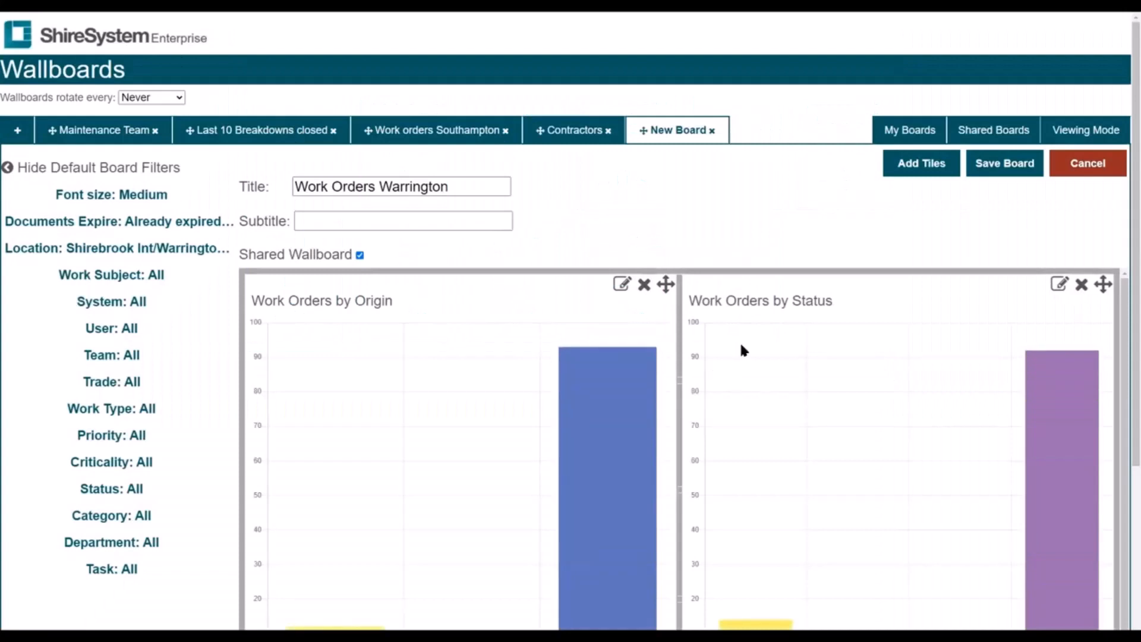
Step: Shrink the Work Orders by Origin tile to three by three grid cells
mouse_move(559, 395)
scroll(507, 440, "down", 3)
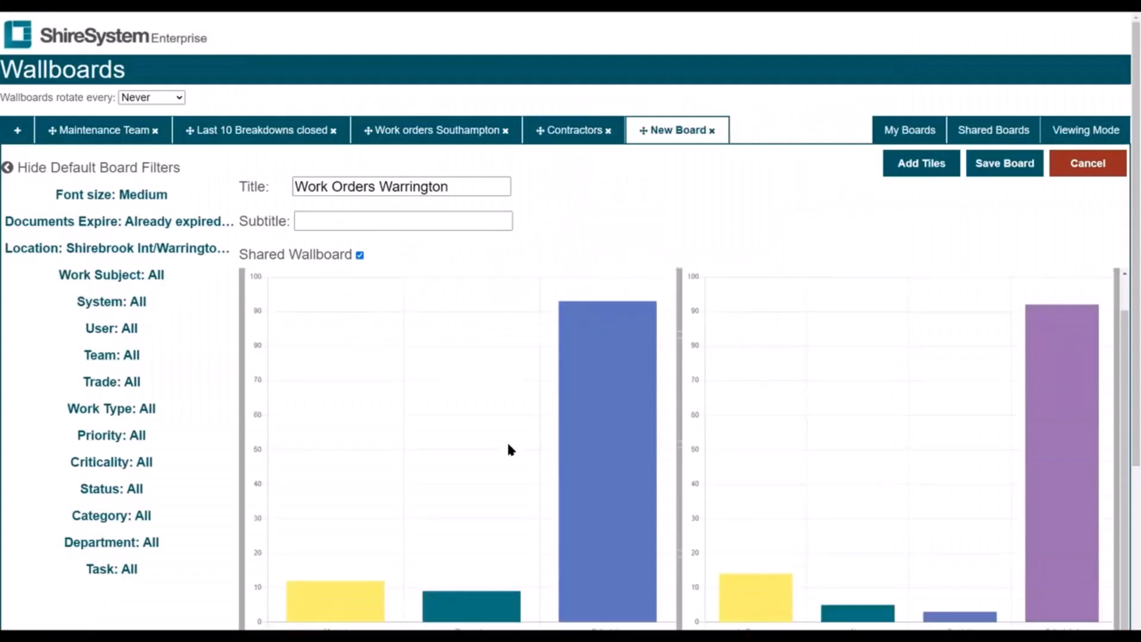
scroll(508, 449, "up", 3)
mouse_move(614, 433)
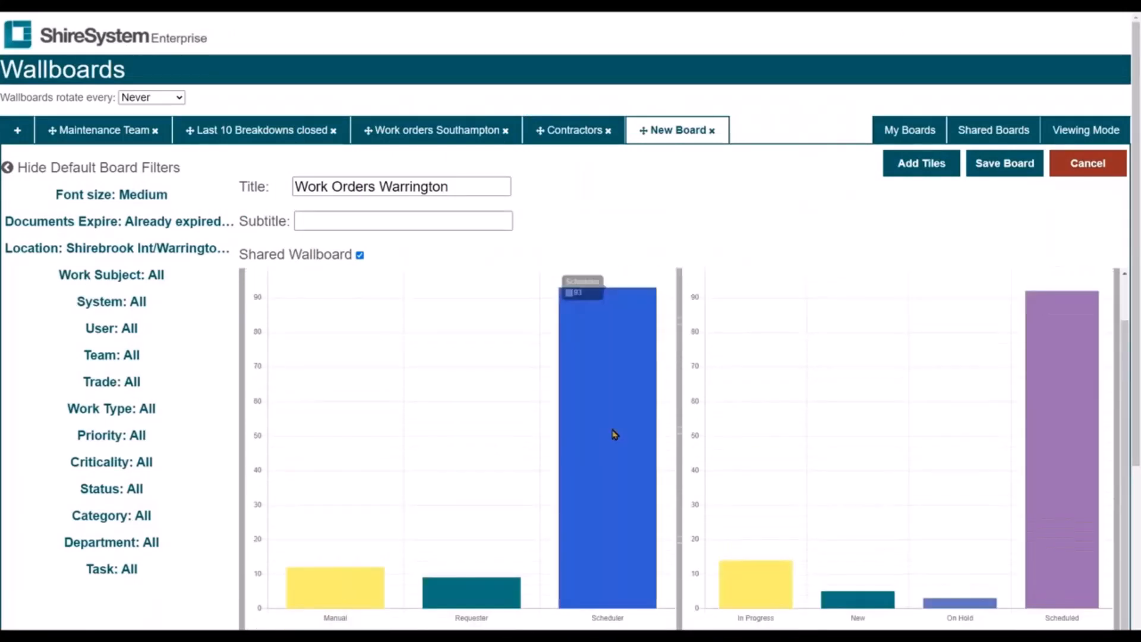
scroll(592, 431, "down", 3)
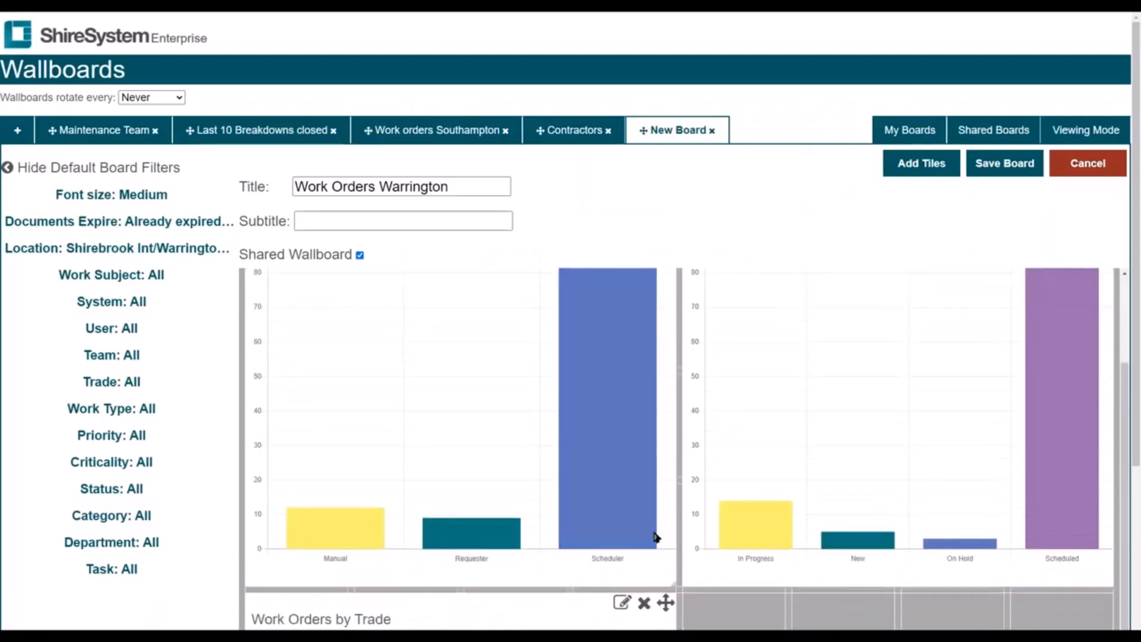
left_click_drag(673, 583, 569, 477)
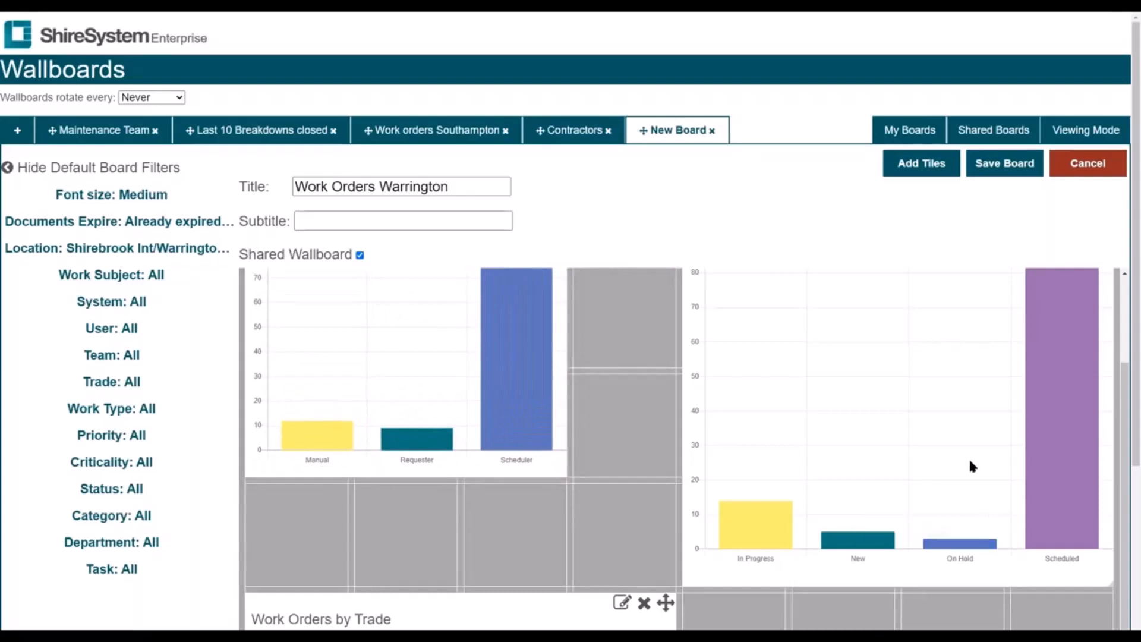
Step: Line up the Work Orders by Status and Work Orders by Trade tiles beside the Origin tile, each shrunk to three by three grid cells
scroll(850, 390, "up", 2)
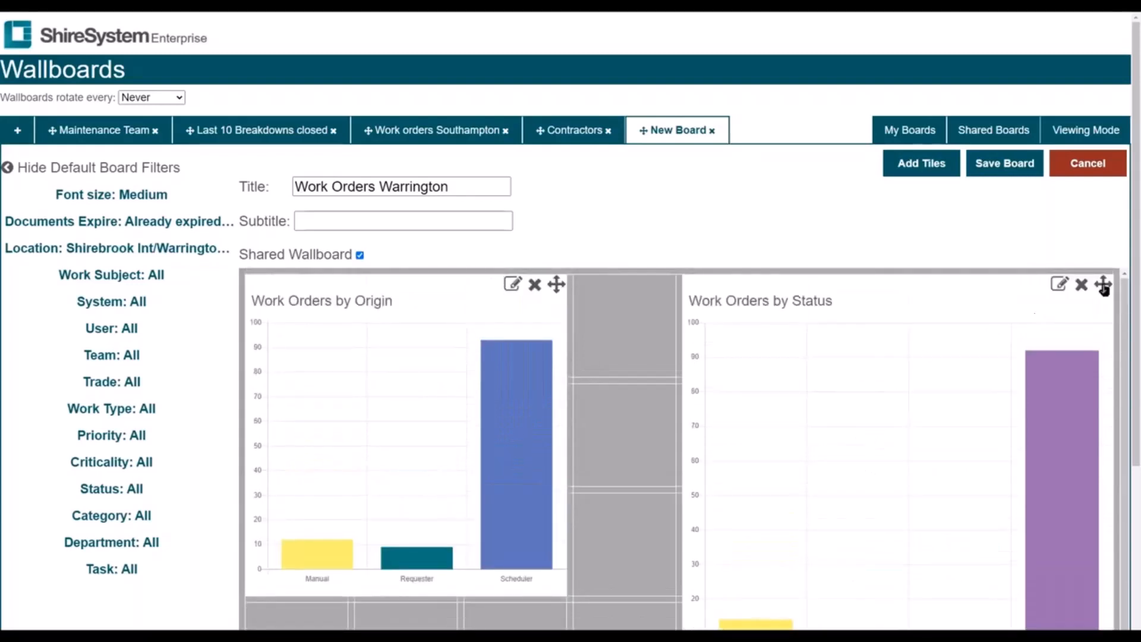
left_click_drag(1086, 285, 999, 289)
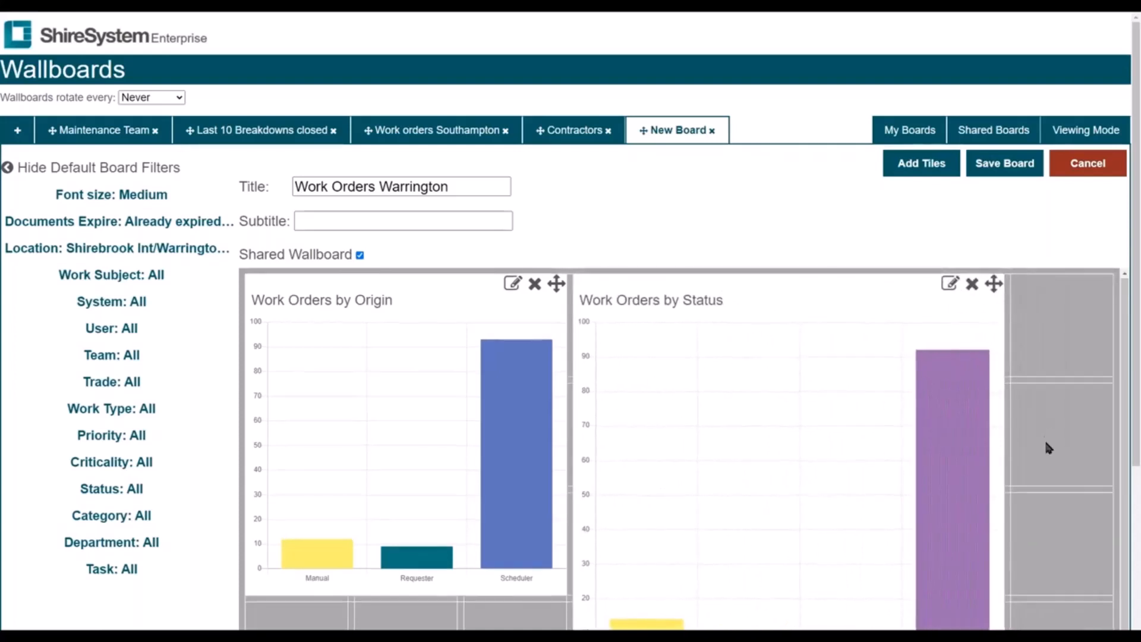
scroll(1045, 441, "down", 4)
scroll(1047, 448, "down", 1)
scroll(1047, 449, "up", 1)
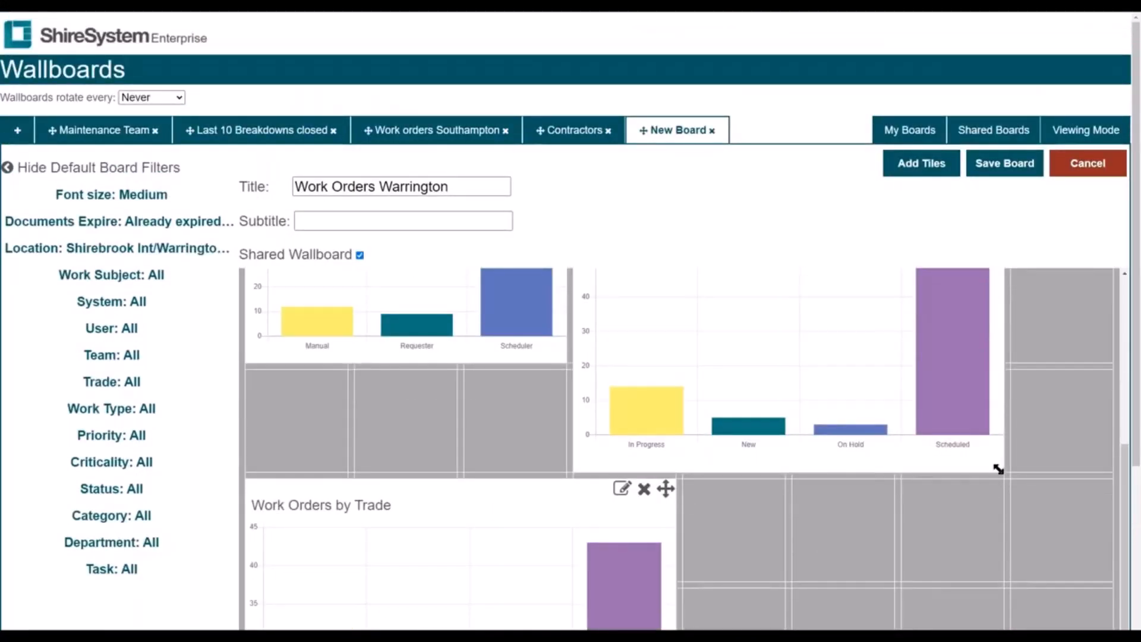
left_click_drag(1000, 469, 890, 464)
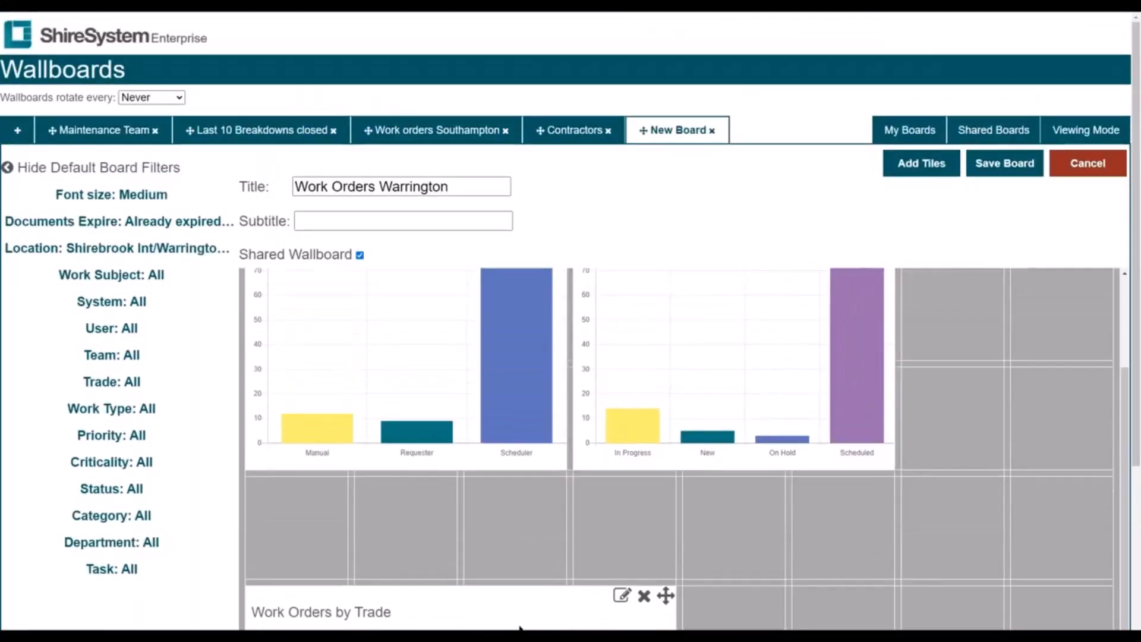
left_click_drag(666, 596, 1111, 287)
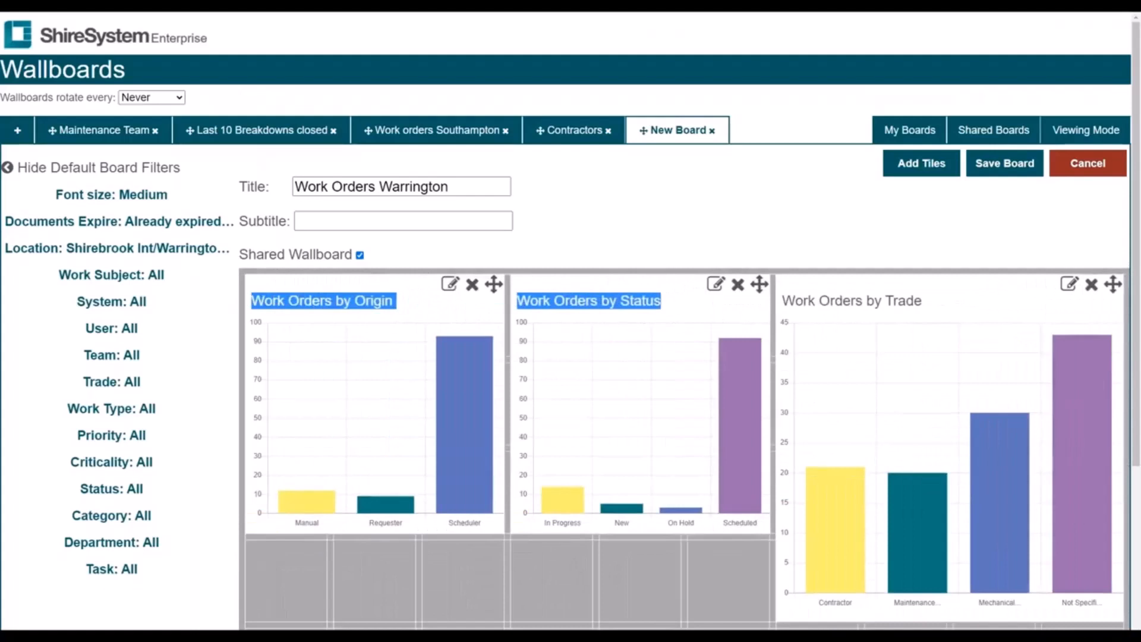
left_click_drag(1121, 619, 1048, 542)
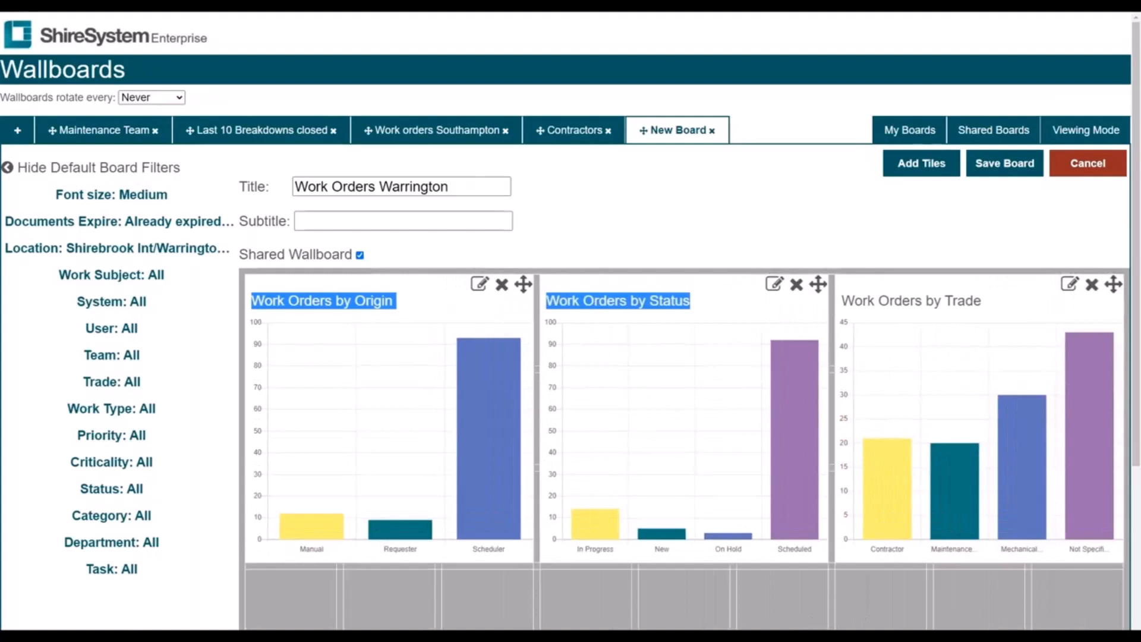
Step: Change the Work Orders by Origin tile to a doughnut chart and save the tile
left_click(480, 287)
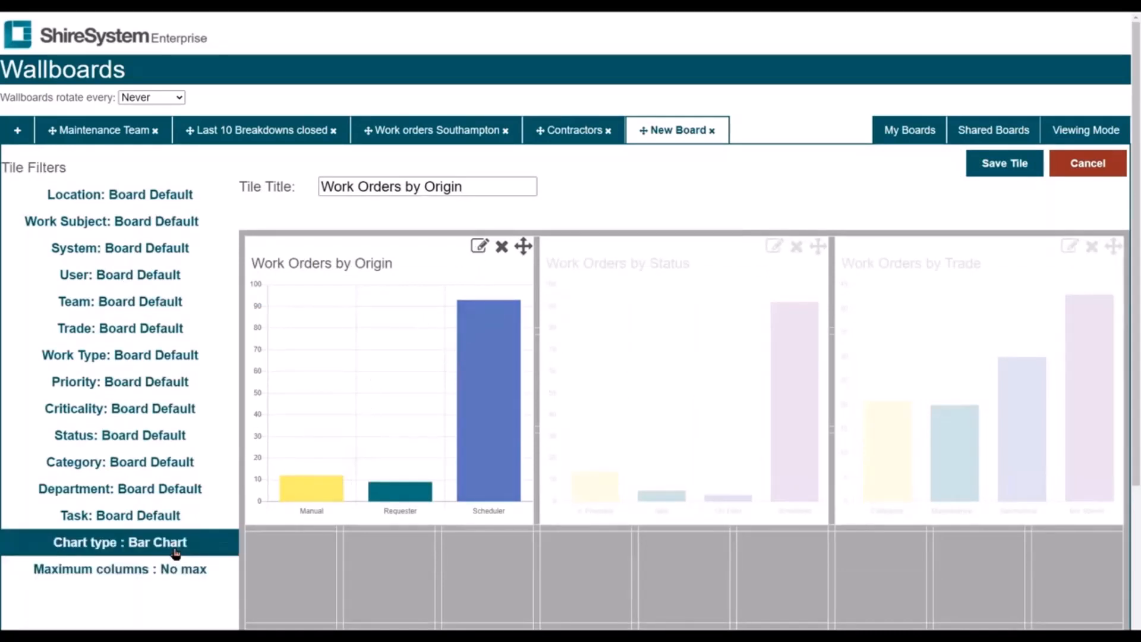
left_click(176, 553)
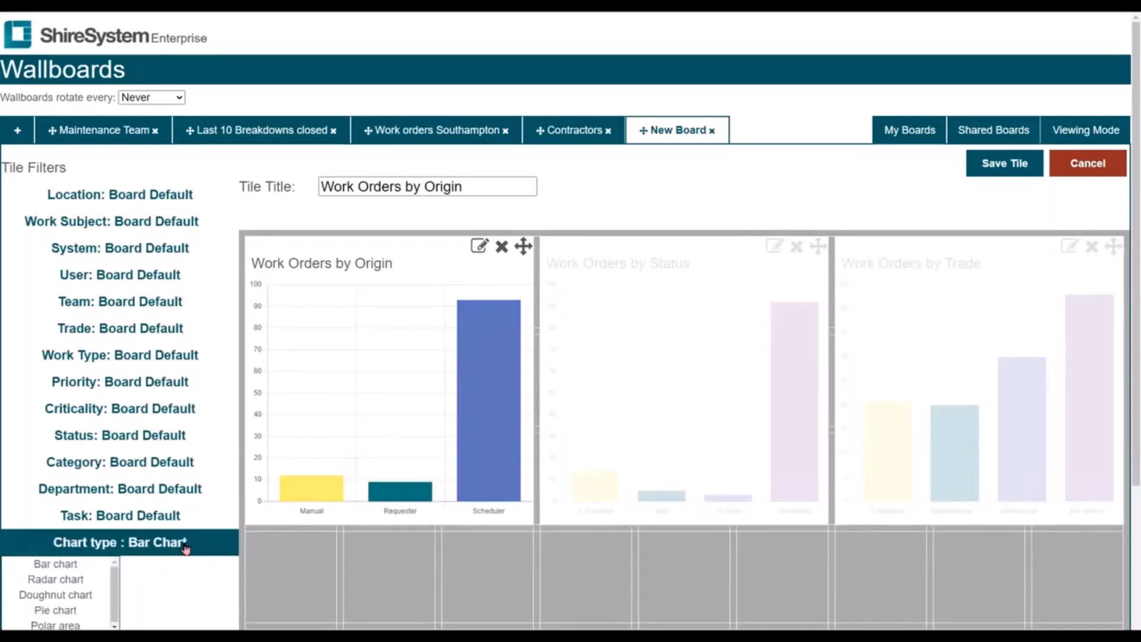
left_click(77, 594)
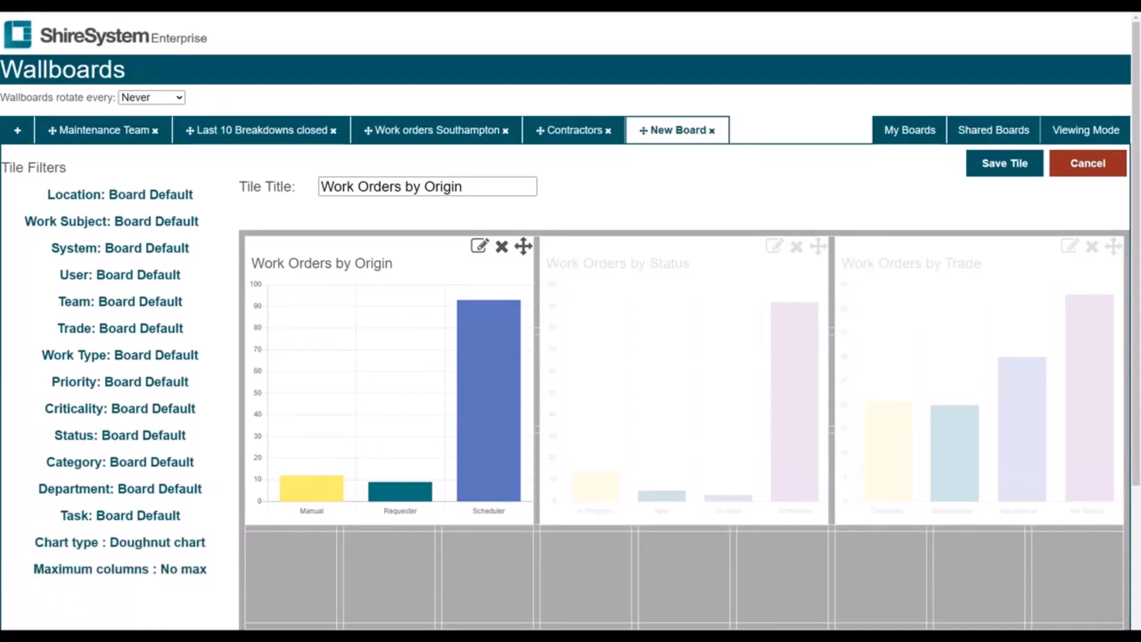
left_click(1008, 163)
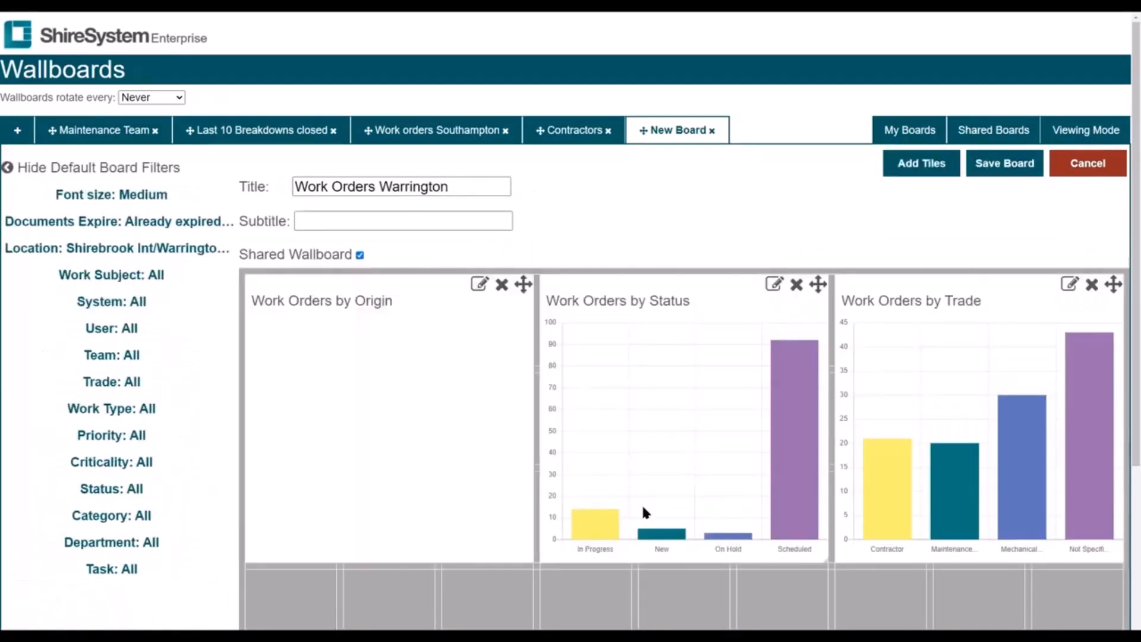
Step: Change the Work Orders by Status tile to a pie chart and save the tile
left_click(775, 285)
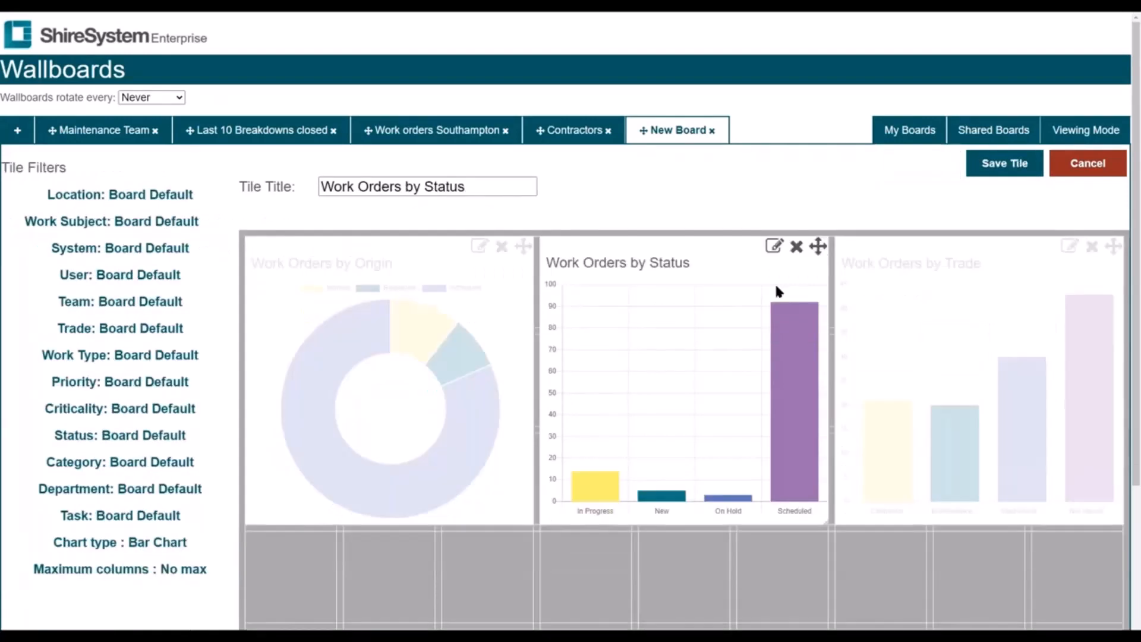
left_click(169, 548)
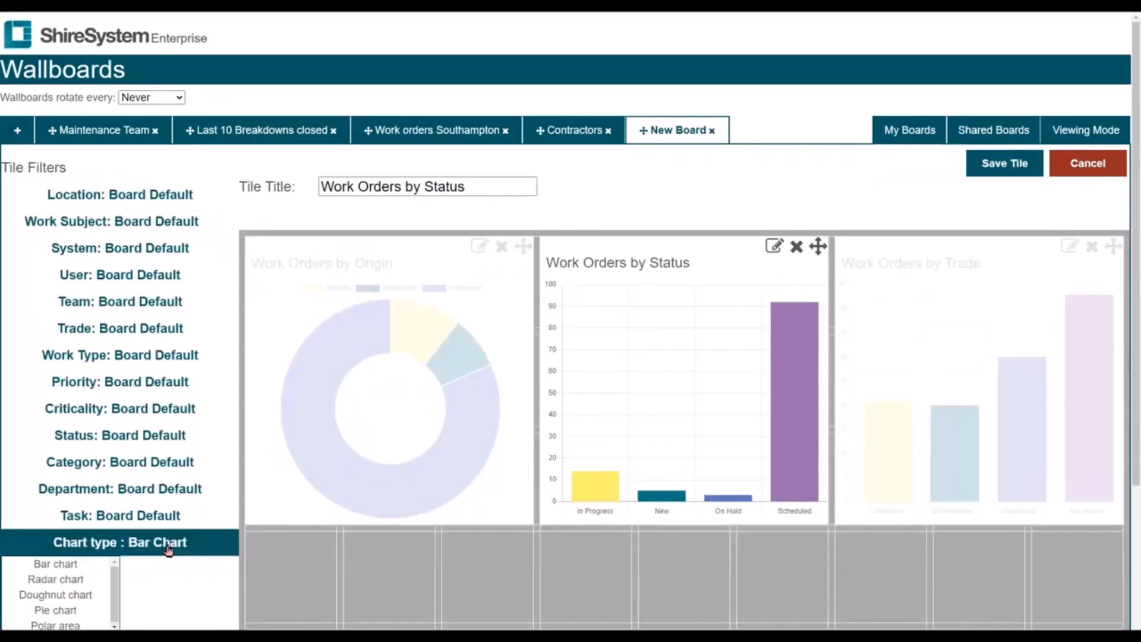
left_click(94, 610)
left_click(59, 590)
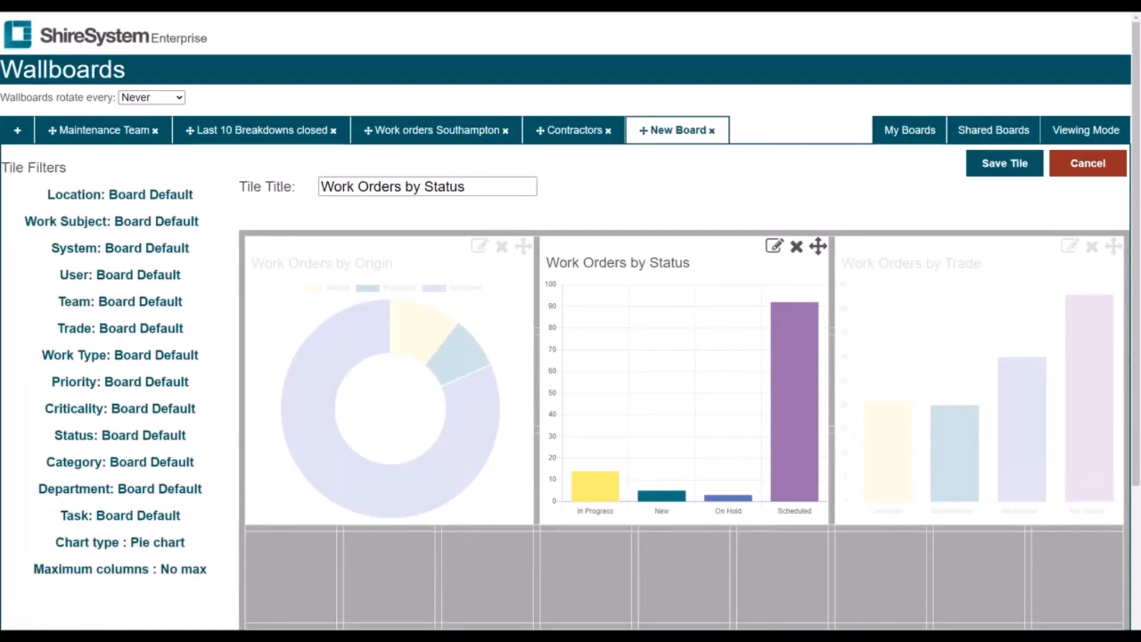
left_click(1006, 174)
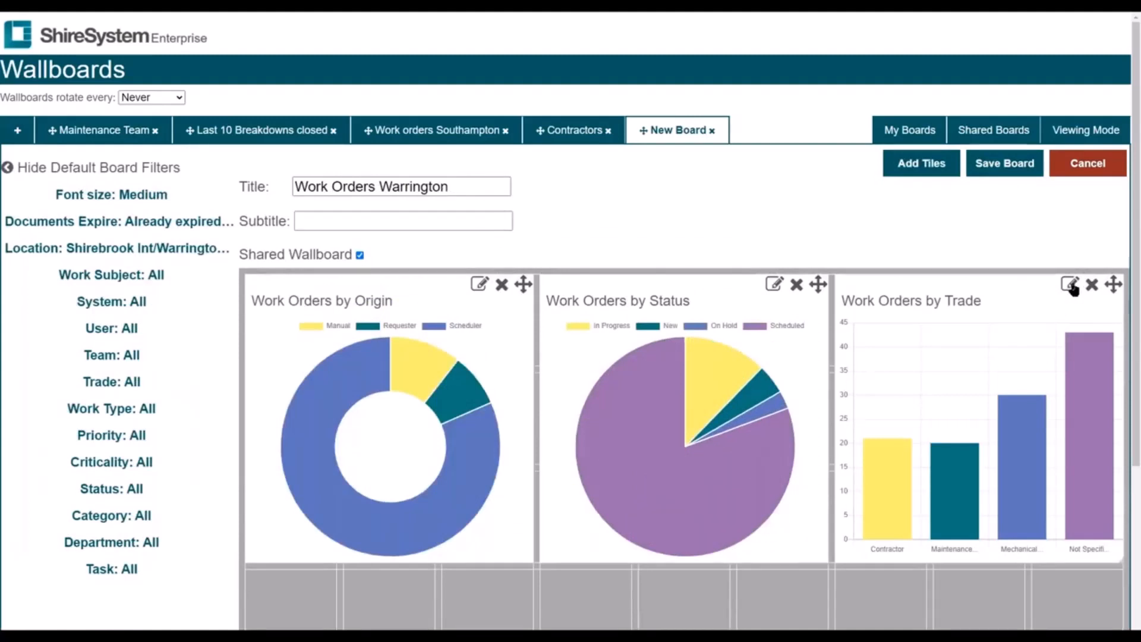
Step: Save the Work Orders by Trade tile as a polar area chart with no column limit, and save the whole board
left_click(1070, 285)
left_click(187, 544)
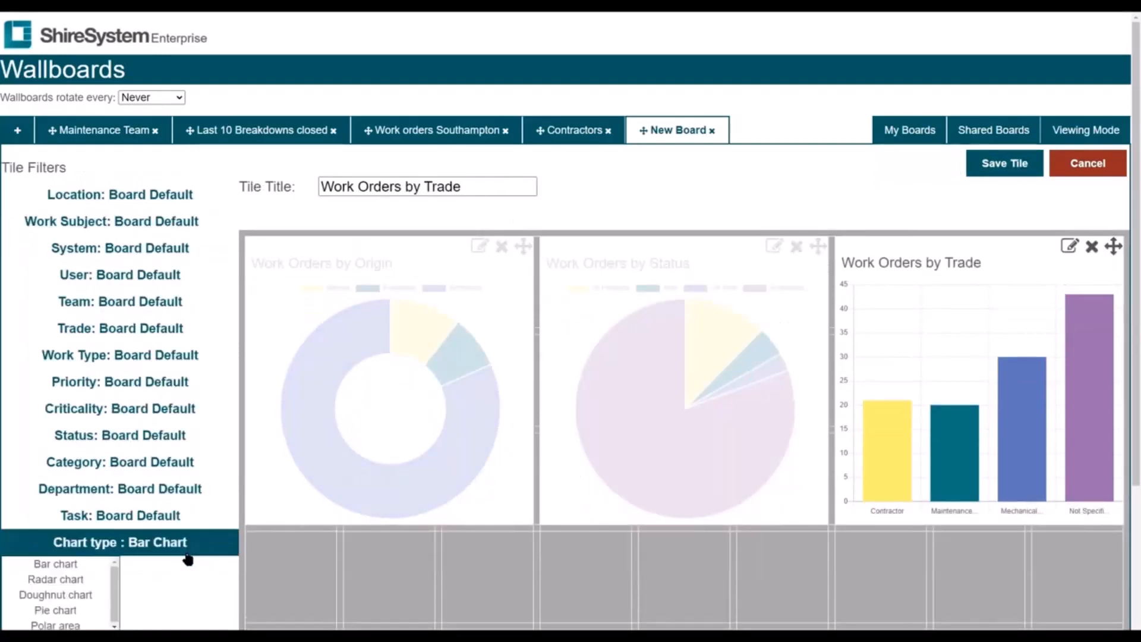
left_click(78, 624)
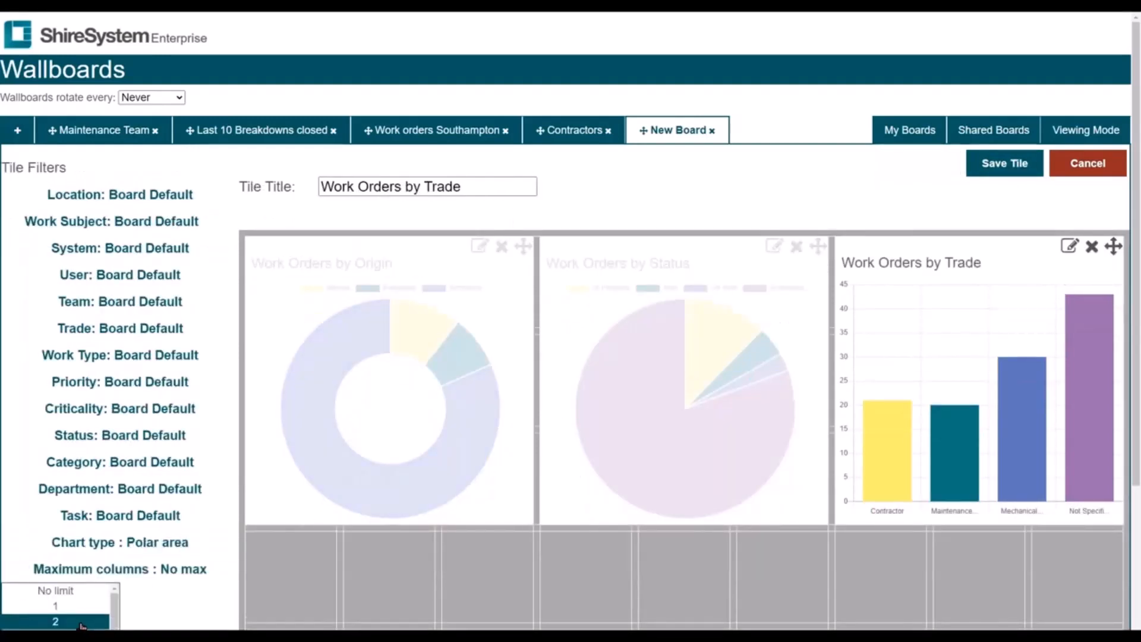
left_click(75, 594)
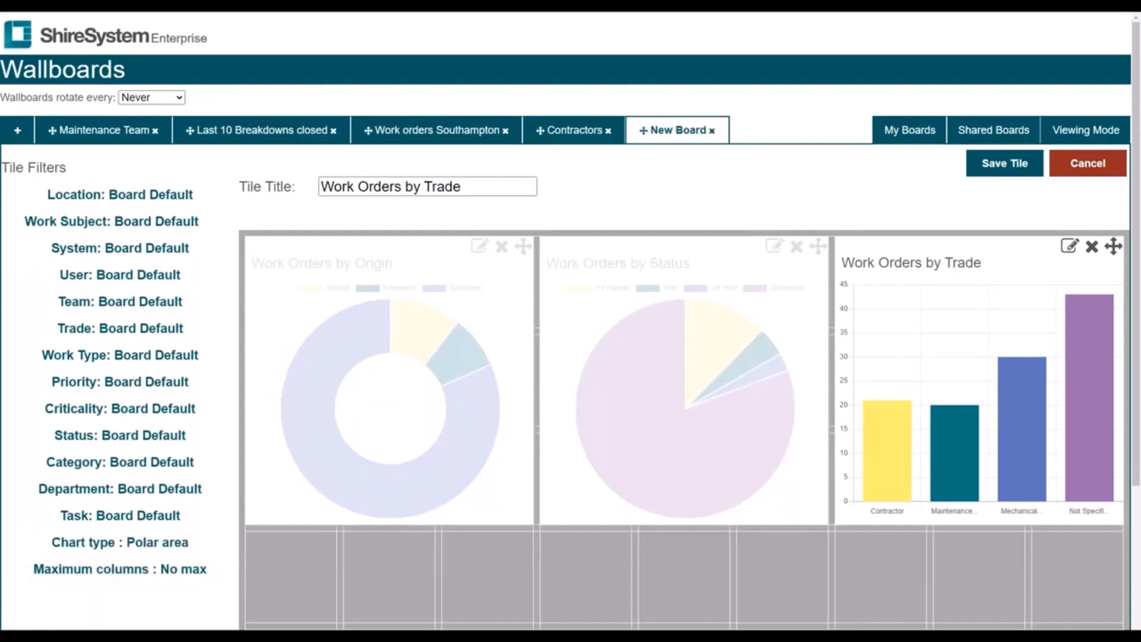
left_click(992, 170)
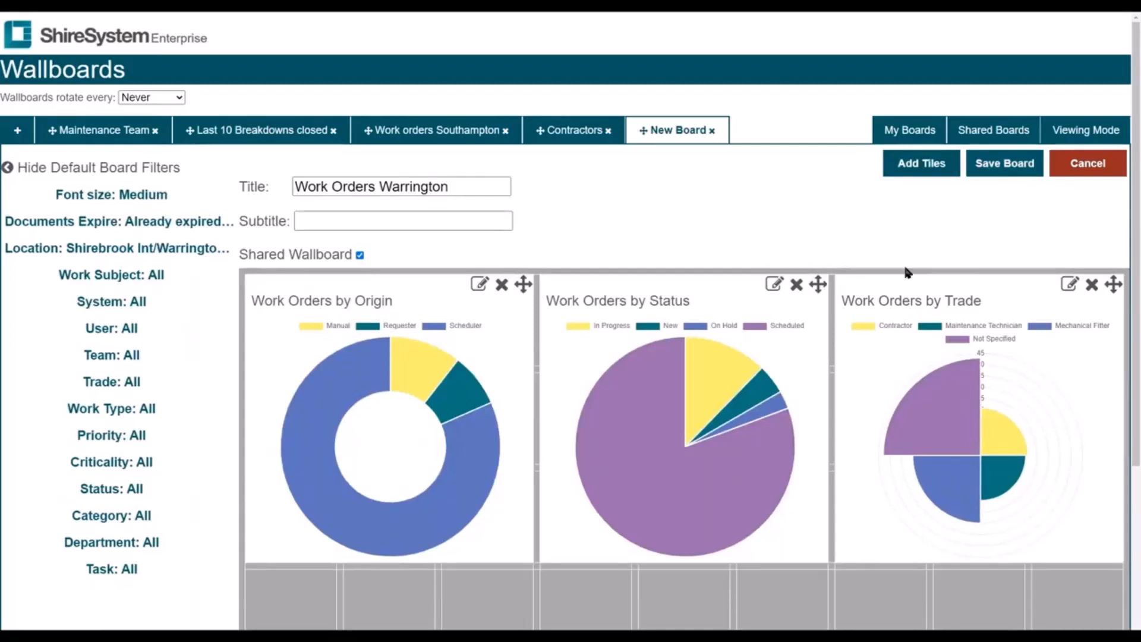
left_click(1006, 164)
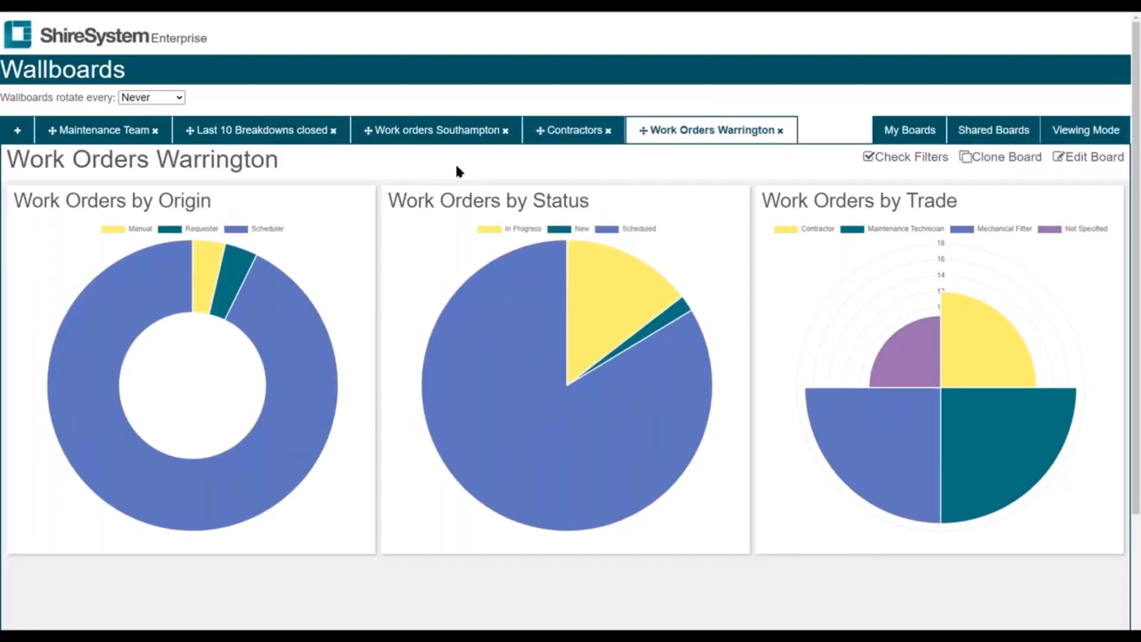
Step: Set the wallboards to rotate every 1 minute and display the Work Orders Warrington board in viewing mode
left_click(178, 101)
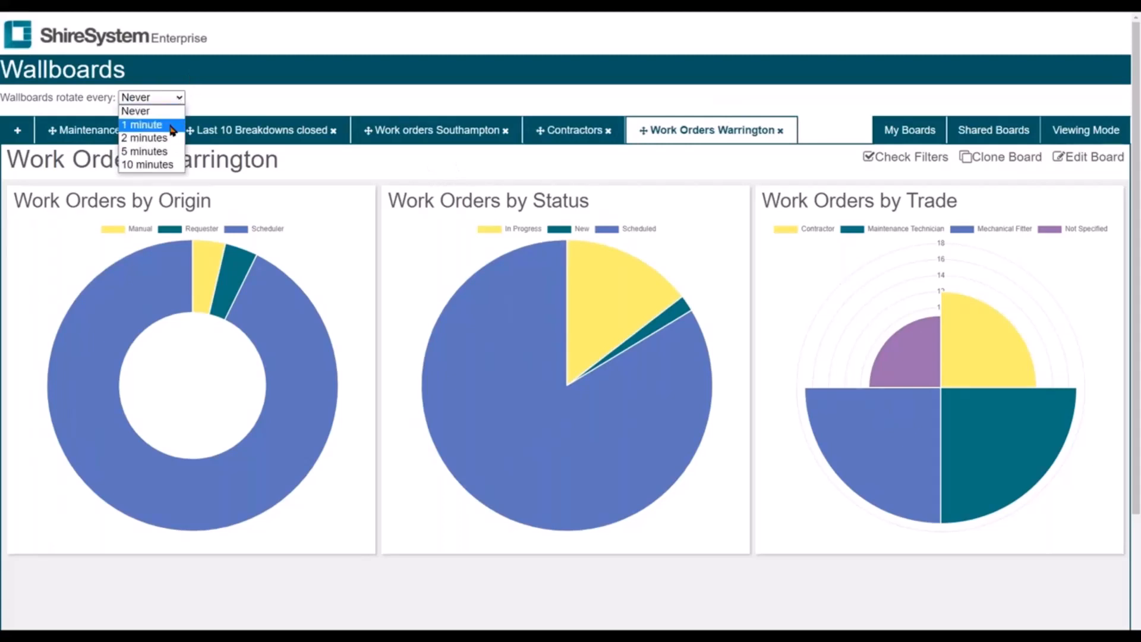
left_click(167, 107)
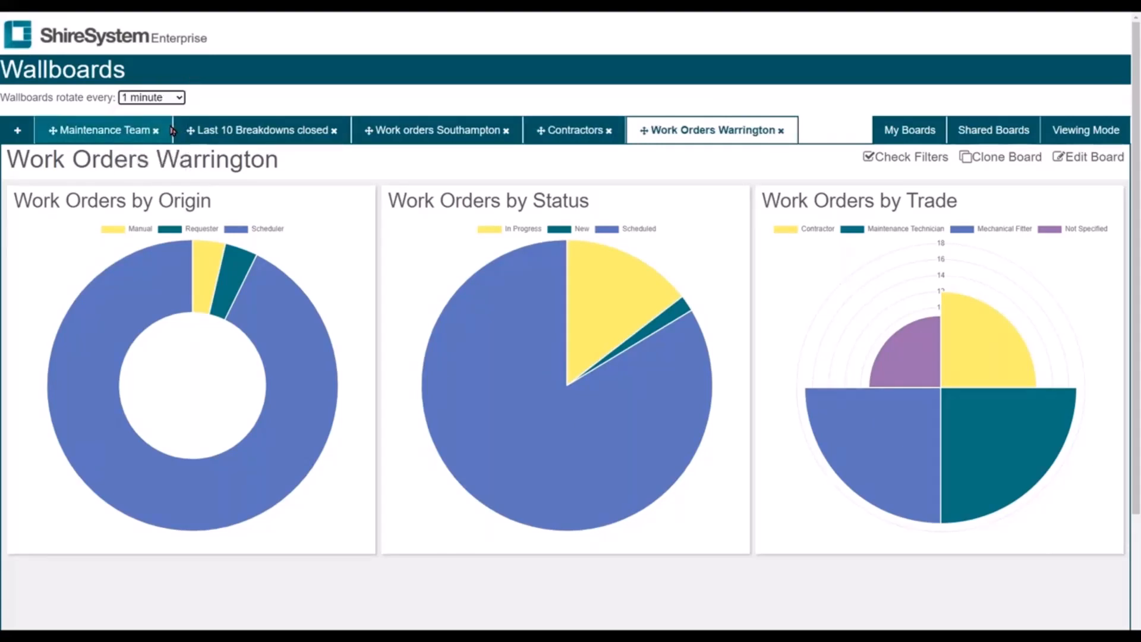
left_click(1091, 135)
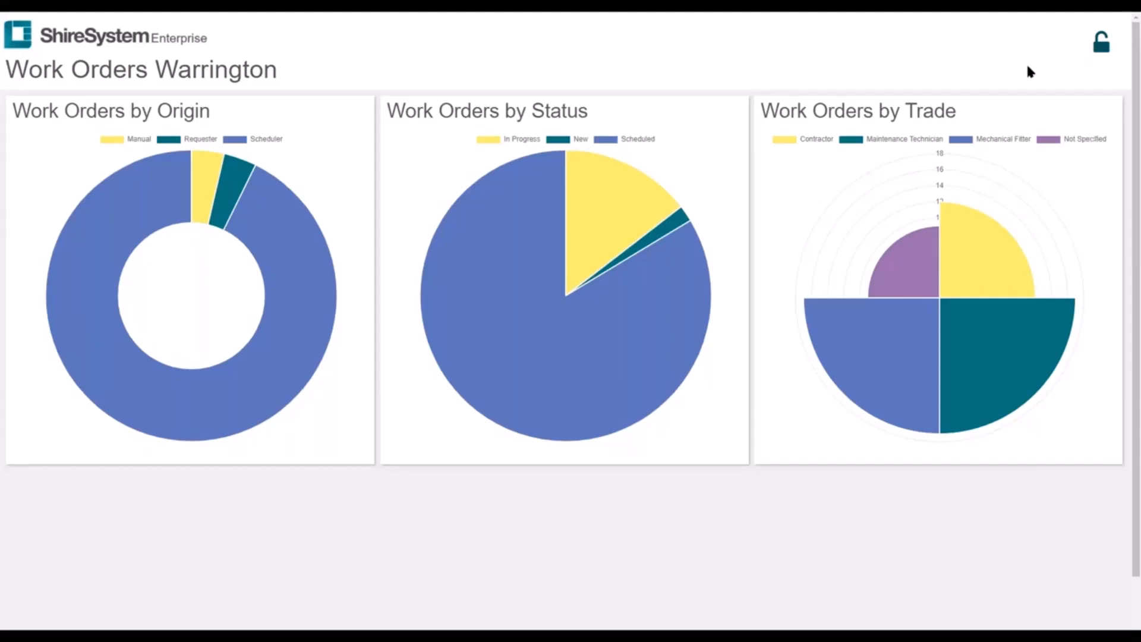
mouse_move(532, 284)
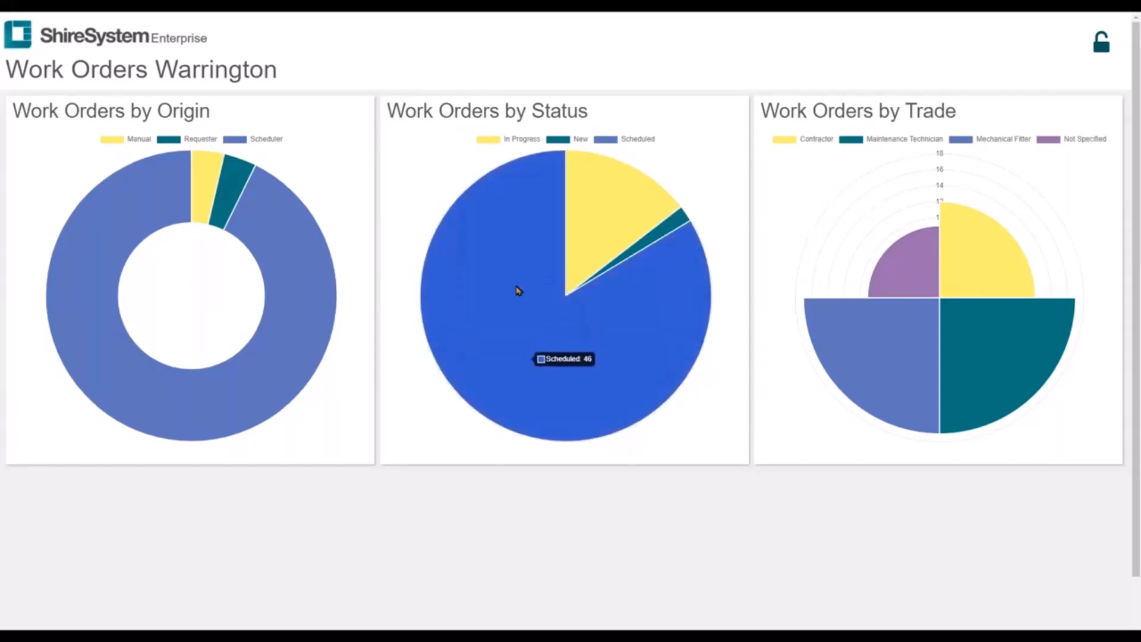